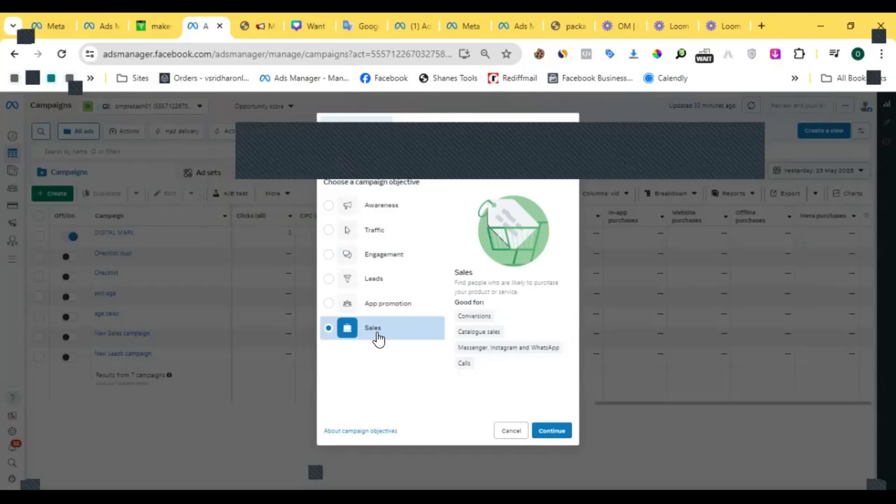
- Create a new Sales campaign using the manual sales campaign setup
click(545, 430)
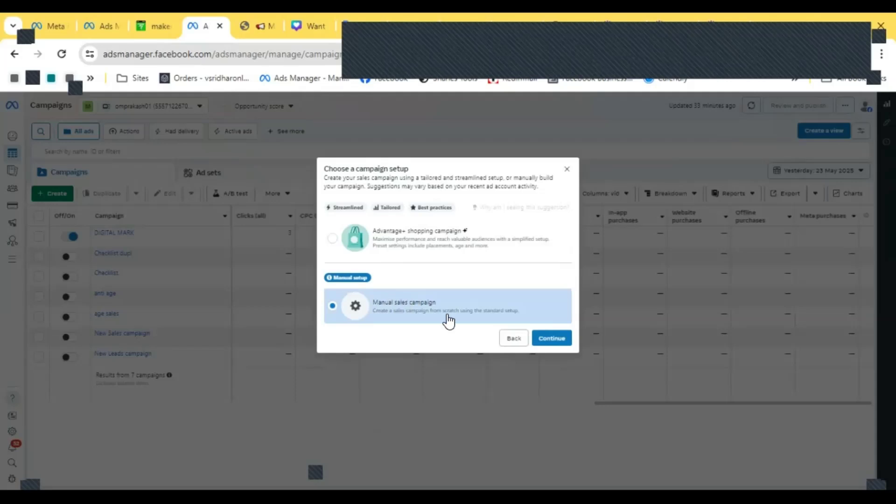
click(557, 338)
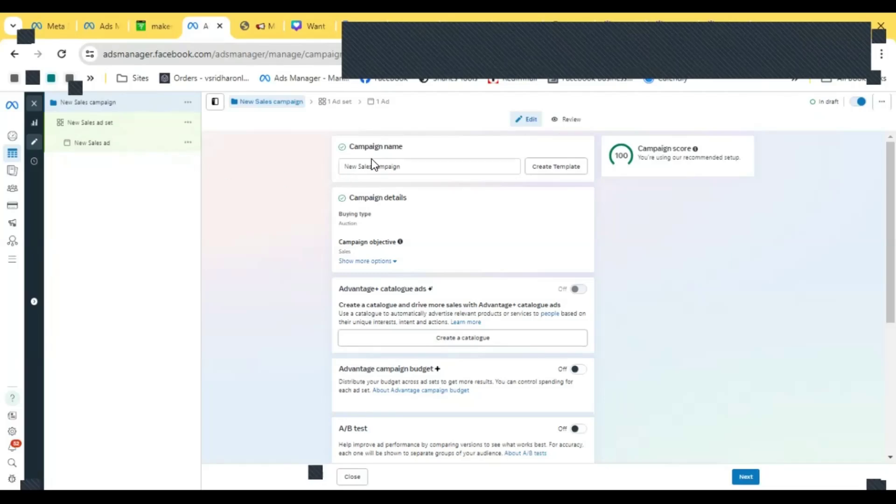
- Rename the campaign to digital marketing service
drag(404, 167, 327, 173)
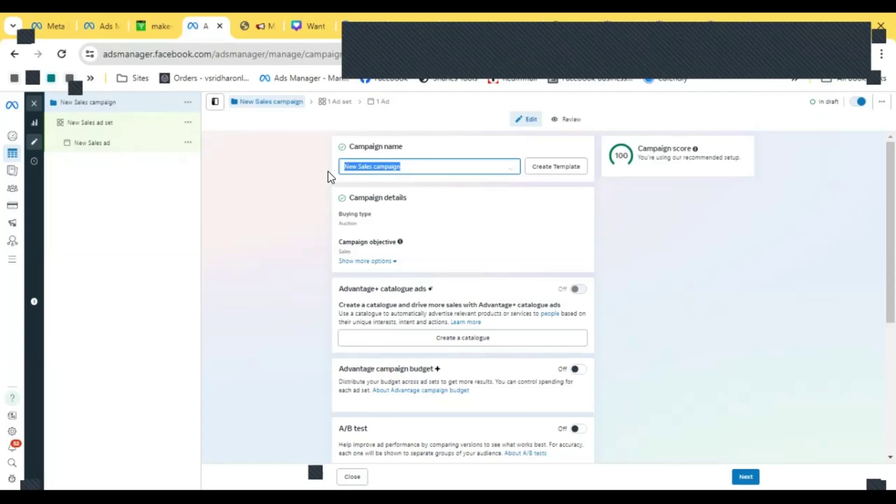
key(BackSpace)
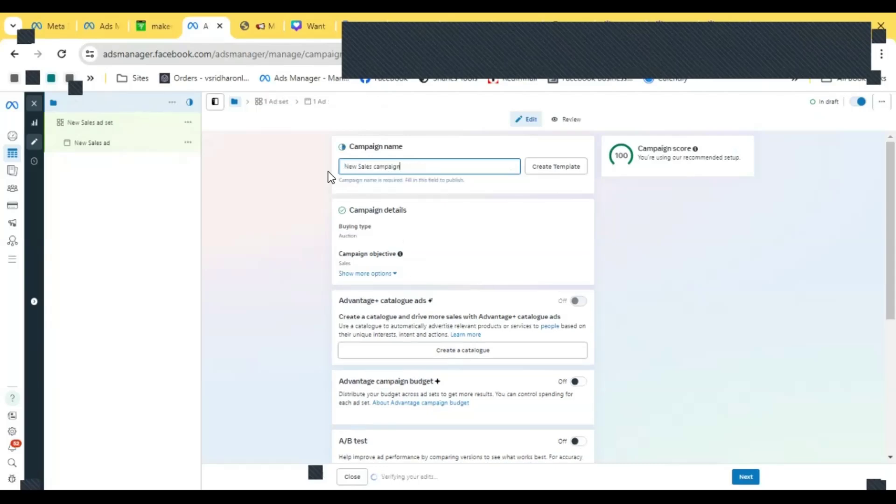
text(d)
key(BackSpace)
key(BackSpace)
key(BackSpace)
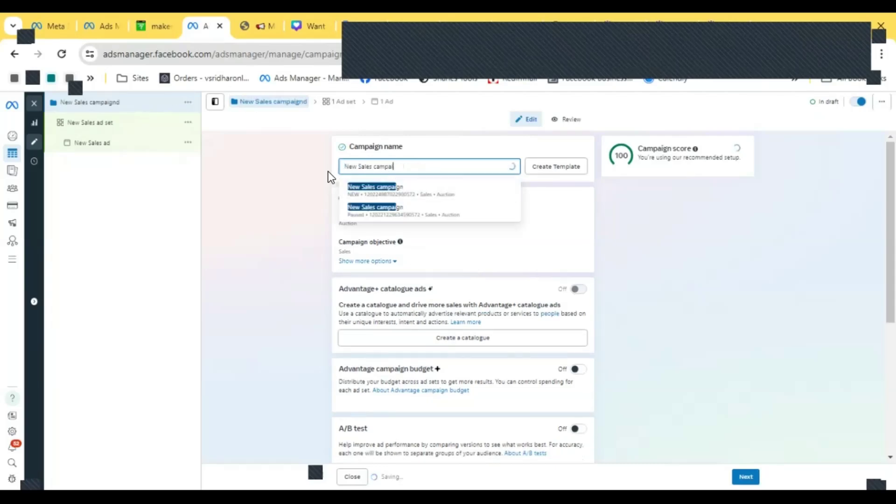
key(BackSpace)
key(BackSpace)
key(BackSpace)
key(BackSpace)
key(BackSpace)
key(BackSpace)
key(BackSpace)
key(BackSpace)
key(BackSpace)
key(BackSpace)
key(BackSpace)
key(BackSpace)
key(BackSpace)
key(BackSpace)
key(BackSpace)
key(BackSpace)
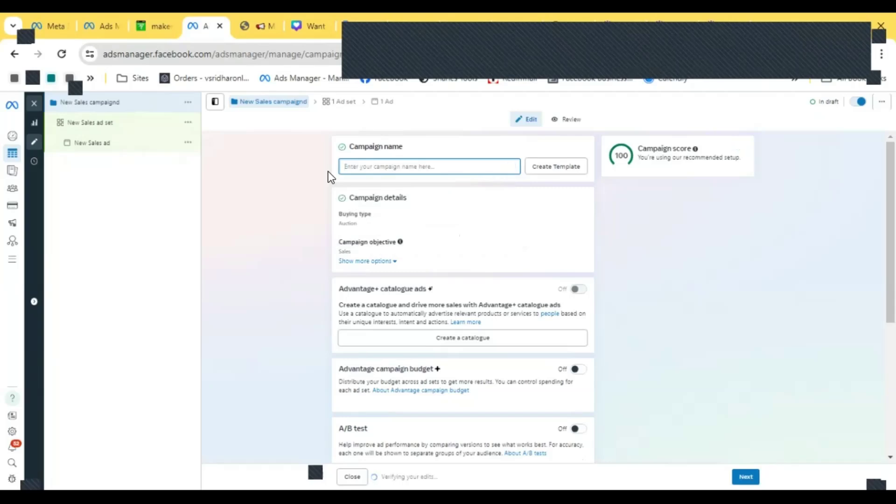
key(BackSpace)
key(BackSpace)
key(BackSpace)
key(BackSpace)
key(BackSpace)
key(BackSpace)
key(BackSpace)
key(BackSpace)
key(BackSpace)
key(BackSpace)
key(BackSpace)
key(BackSpace)
key(BackSpace)
key(BackSpace)
key(BackSpace)
key(BackSpace)
key(BackSpace)
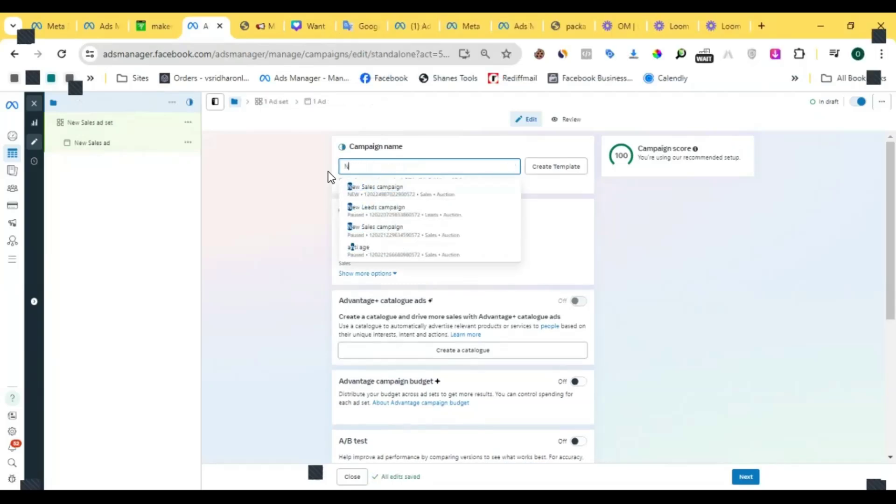
key(BackSpace)
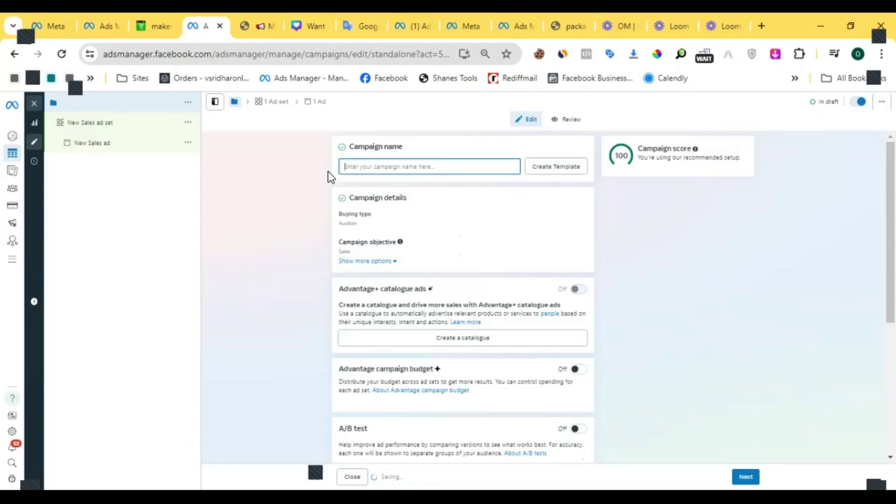
text(d)
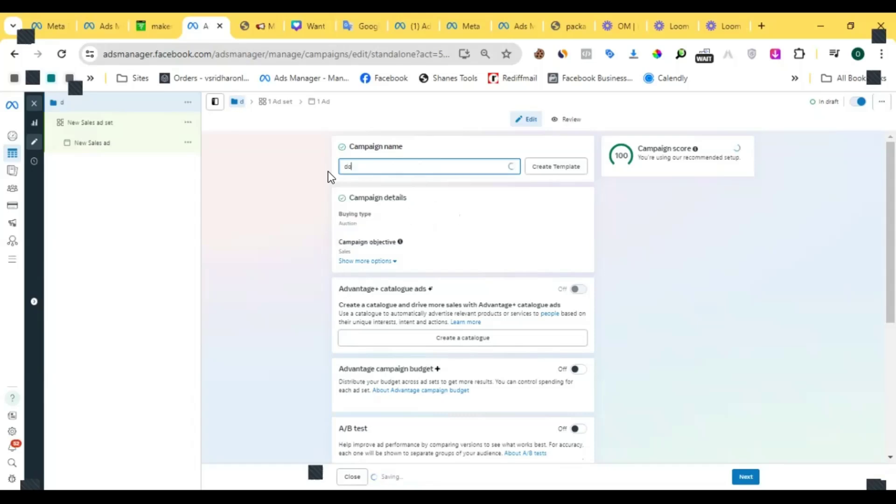
text(ig)
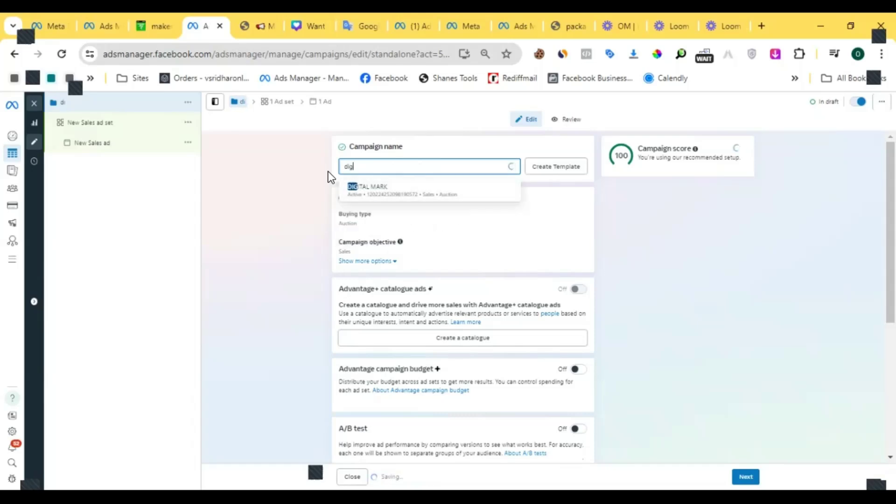
text(ital mark)
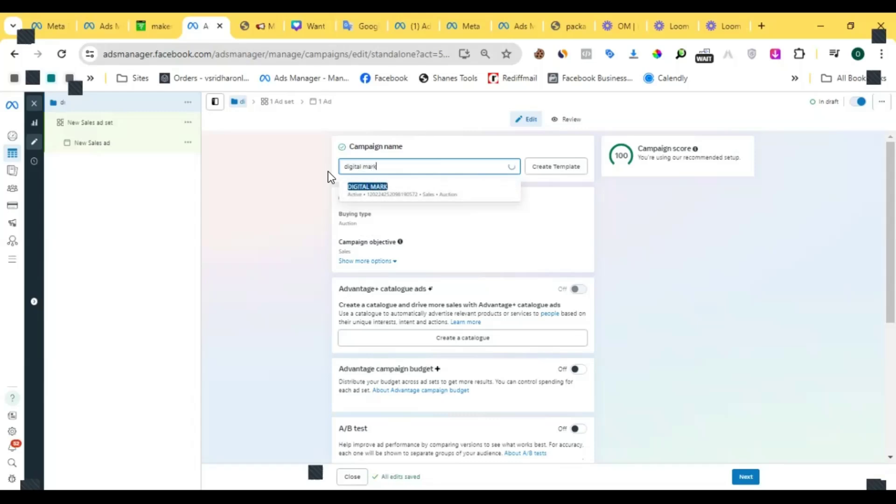
text(eting )
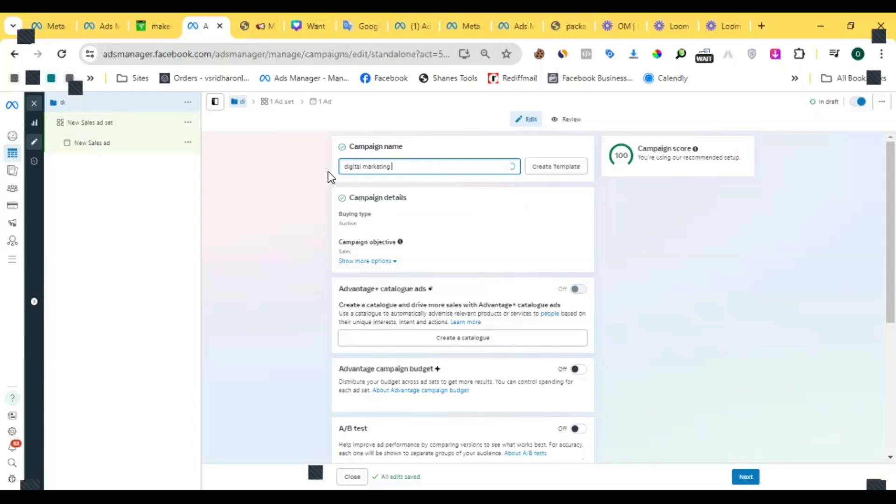
text(servic)
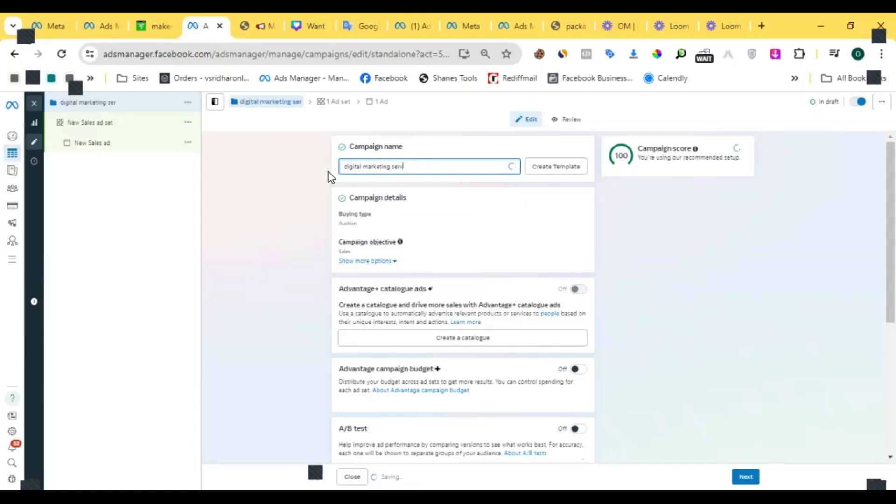
text(e)
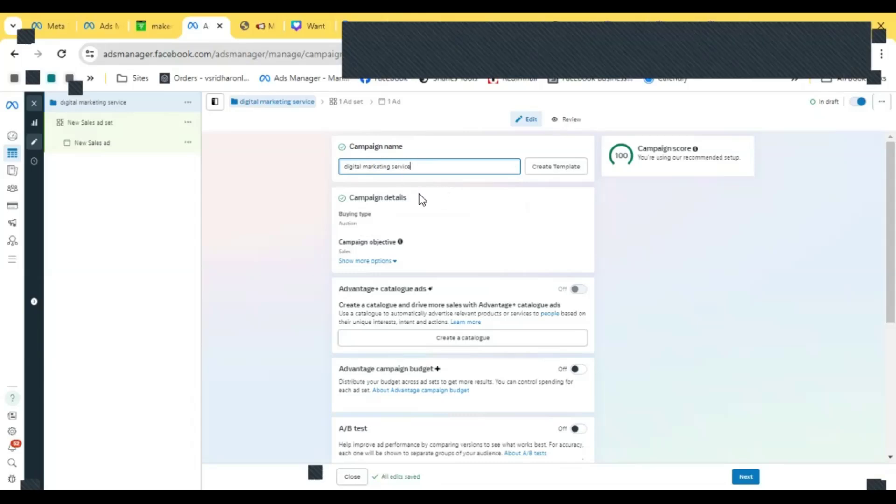
- Expand the additional options under campaign details
scroll(419, 194, down, 3)
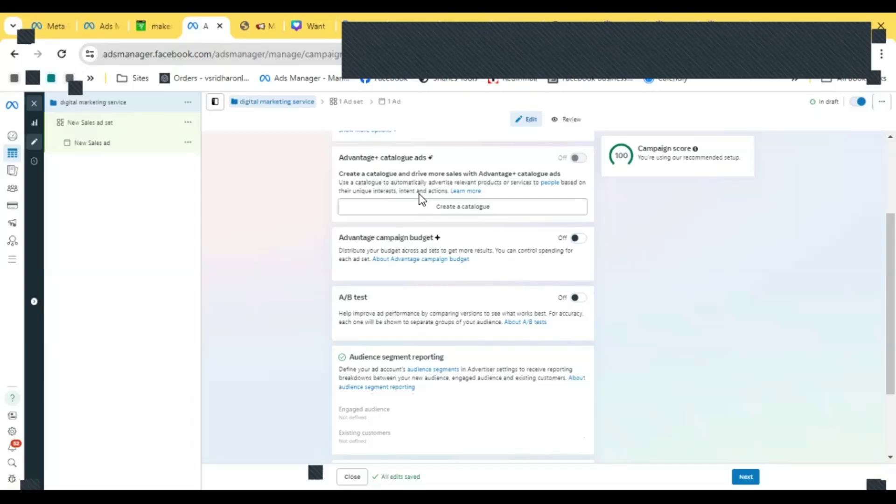
scroll(402, 187, up, 3)
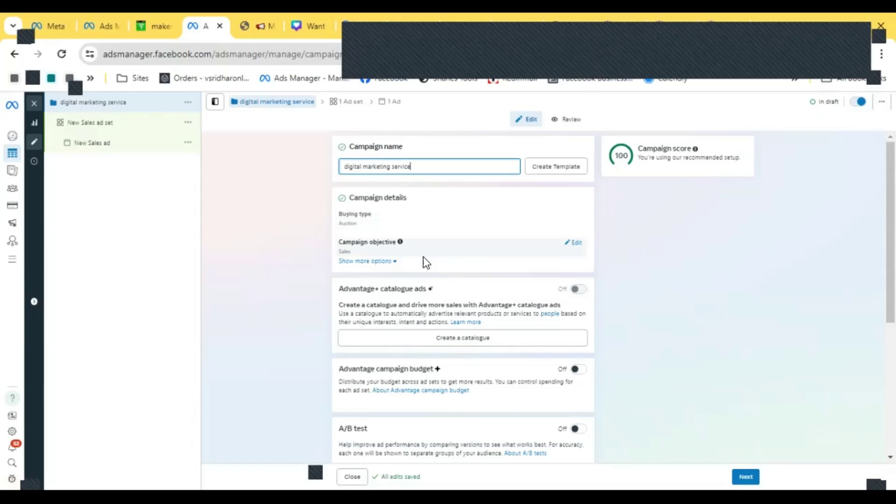
click(391, 262)
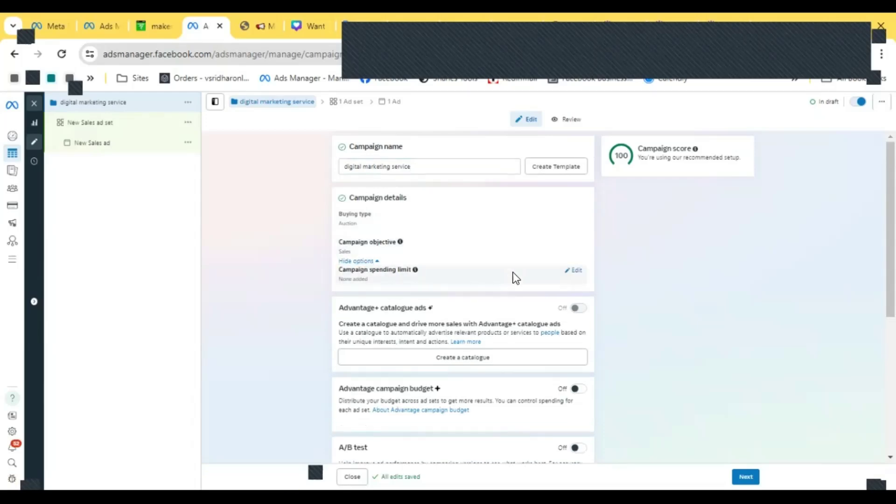
- Turn on Advantage campaign budget
scroll(498, 269, down, 2)
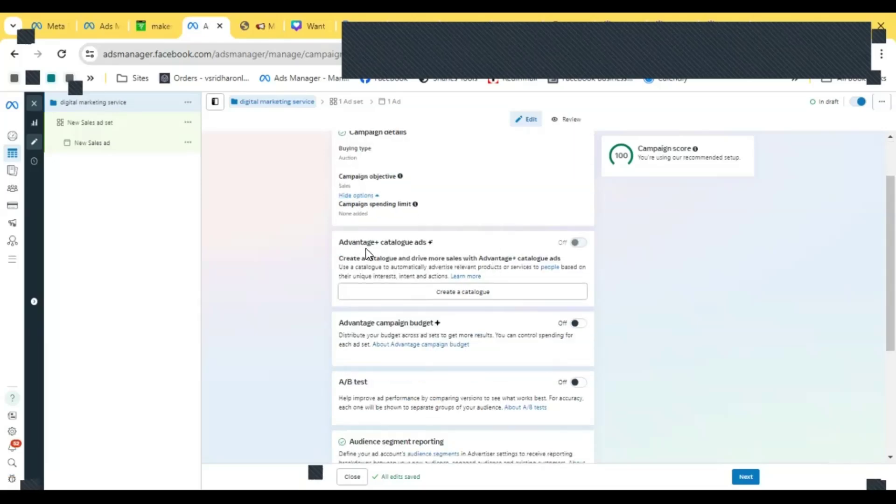
scroll(410, 261, down, 2)
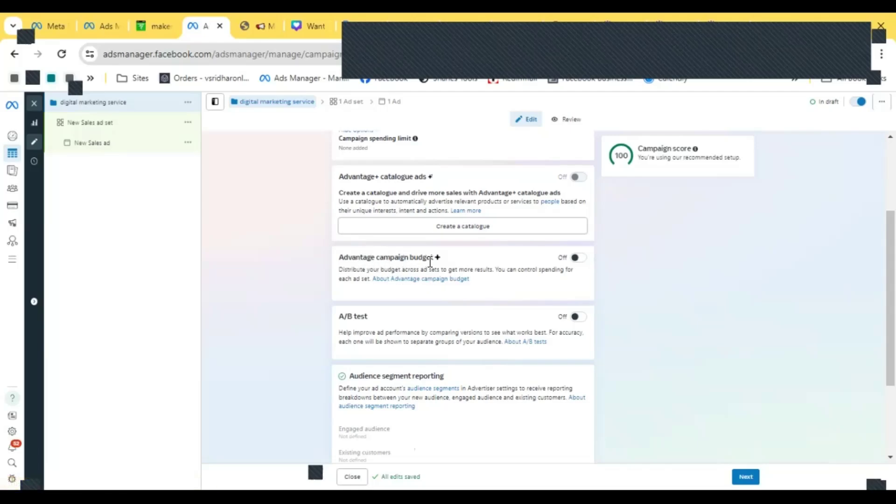
click(576, 259)
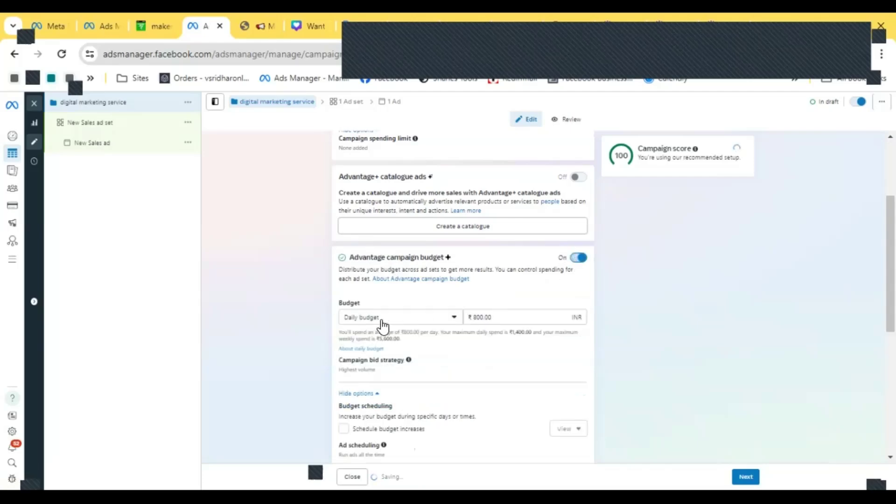
- Switch the budget type to Lifetime budget and back to Daily budget
click(418, 318)
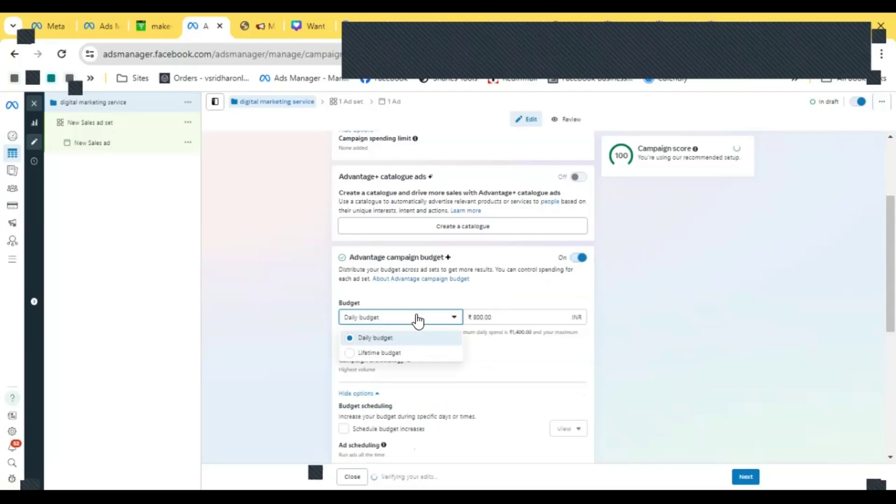
click(390, 353)
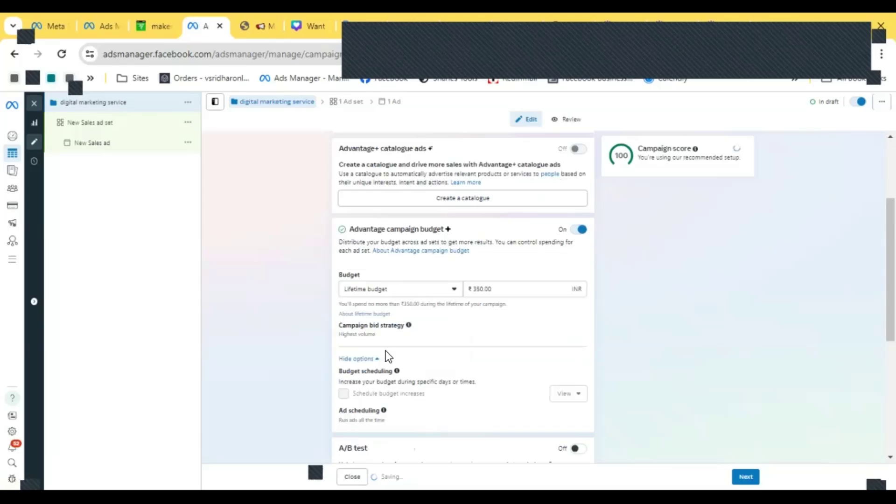
click(437, 293)
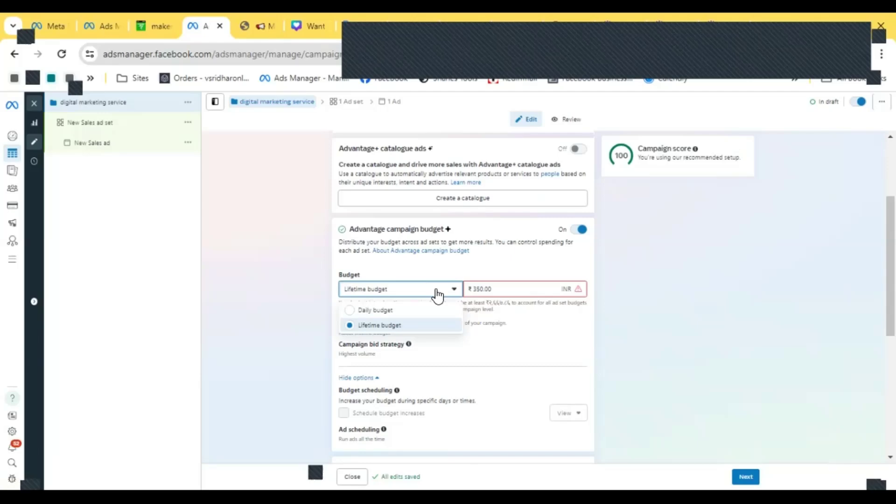
click(437, 294)
click(437, 295)
click(399, 308)
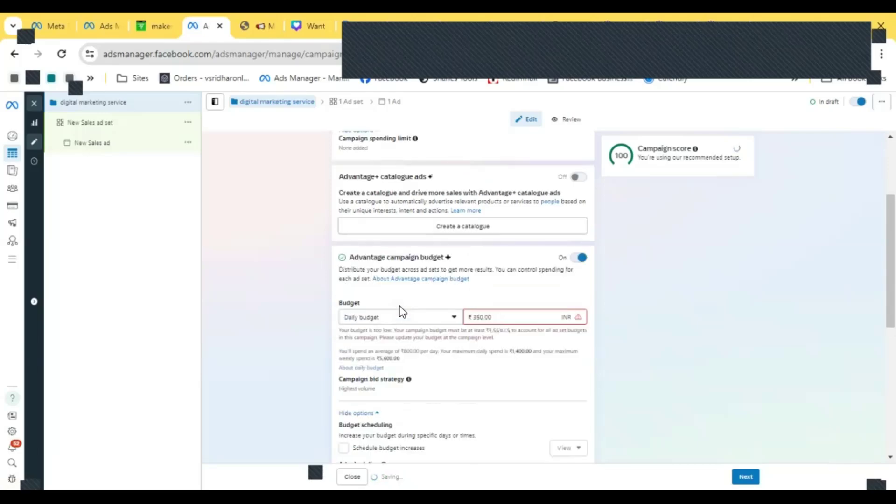
- Set the daily campaign budget to ₹1000
drag(497, 317, 439, 325)
text(200)
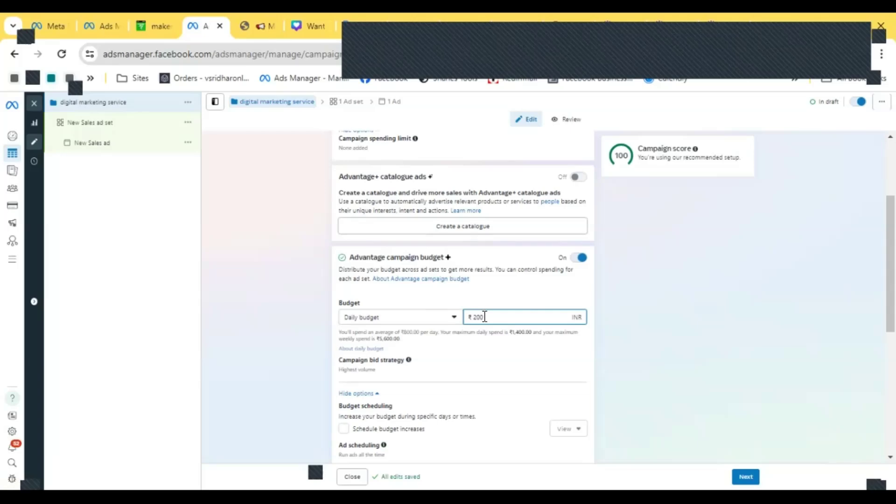
drag(481, 316, 402, 328)
text(1000)
scroll(569, 289, down, 3)
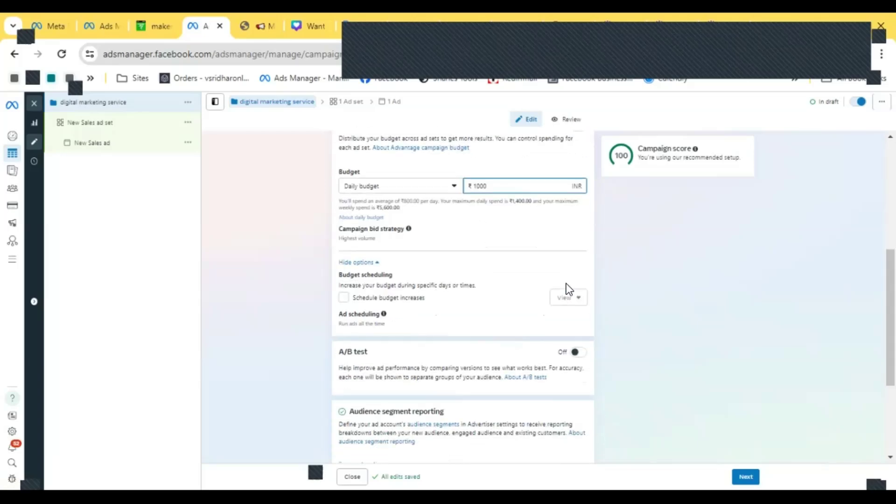
click(544, 231)
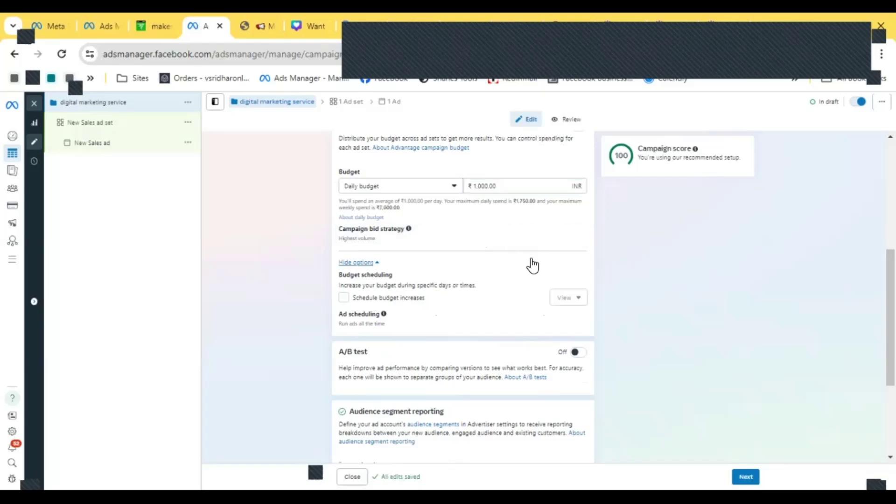
- Review the remaining campaign settings down to Special Ad Categories and continue to the ad set
scroll(530, 266, down, 3)
scroll(530, 262, down, 1)
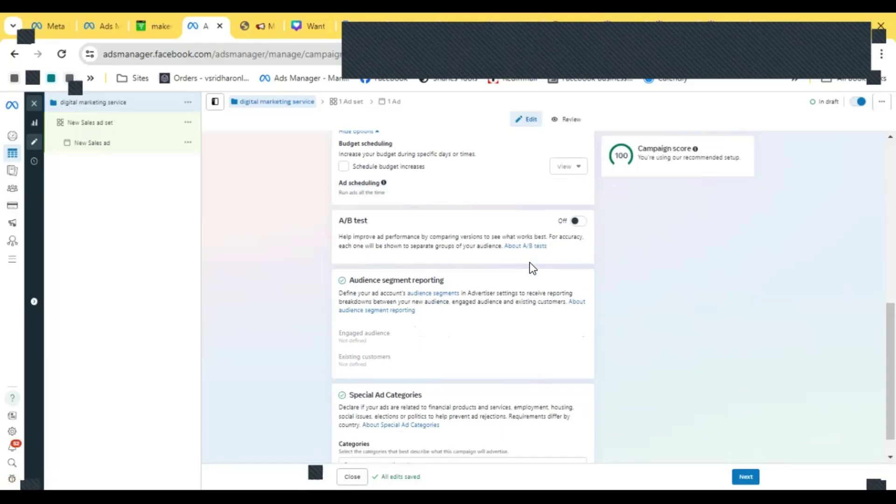
scroll(530, 262, up, 8)
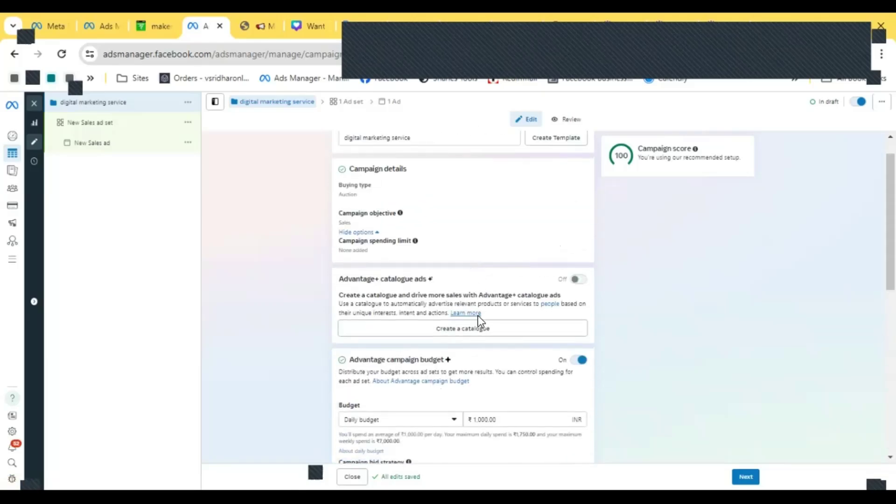
scroll(477, 316, down, 3)
drag(346, 228, 454, 228)
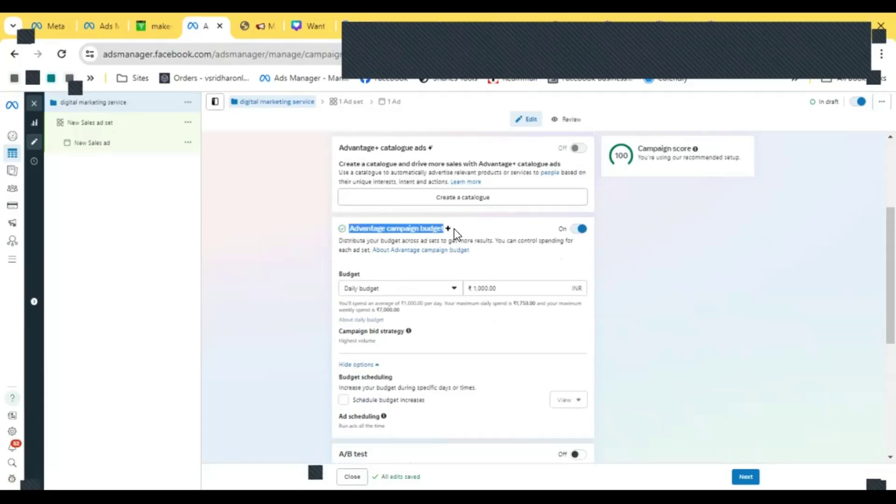
click(279, 253)
drag(387, 229, 442, 227)
click(299, 250)
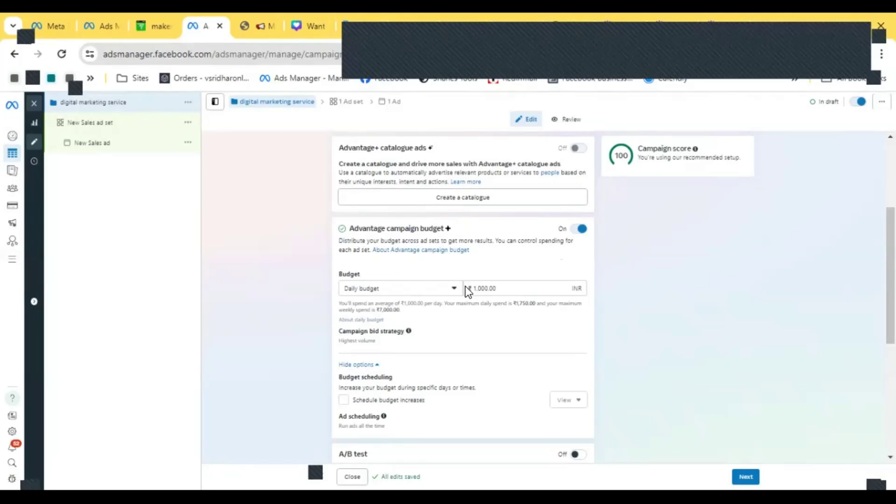
scroll(477, 279, down, 2)
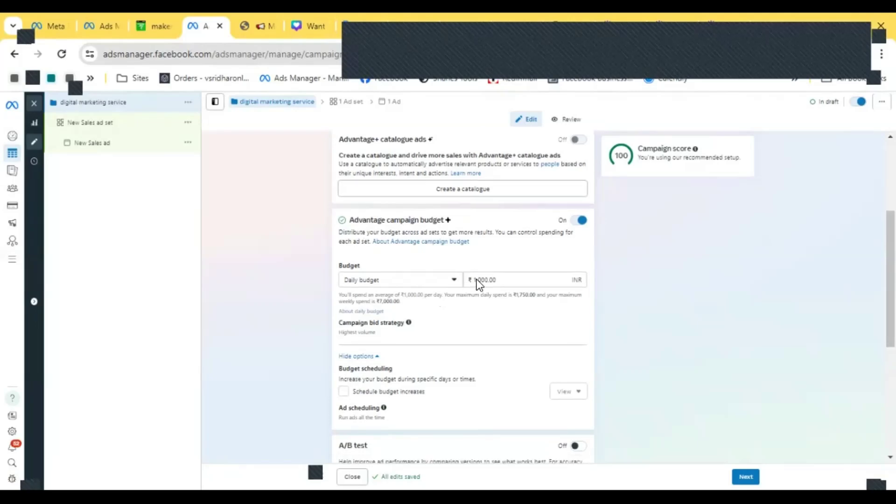
scroll(476, 279, down, 3)
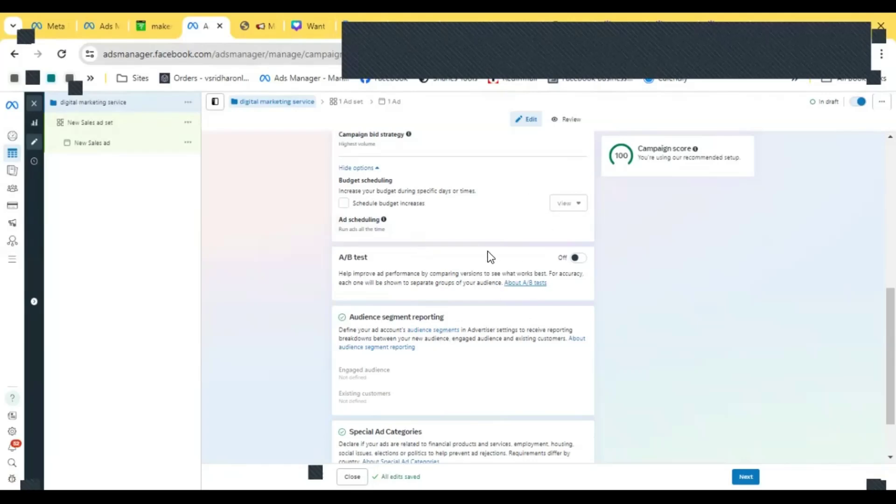
scroll(485, 364, down, 2)
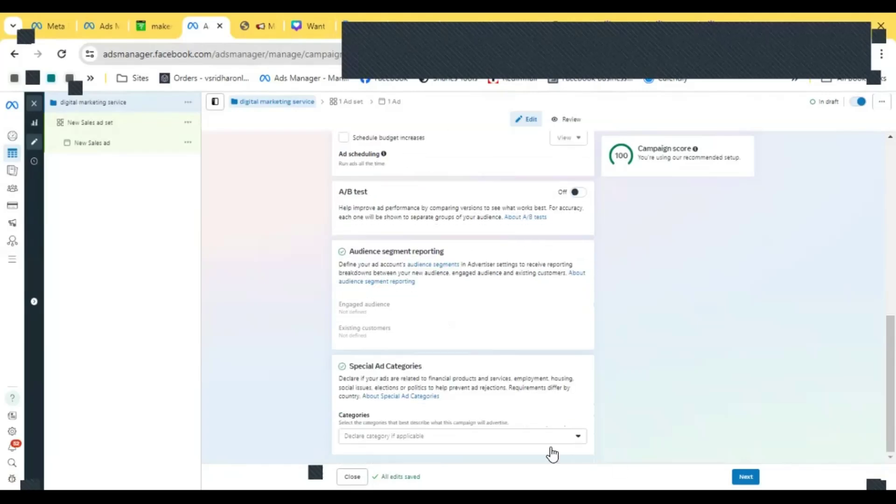
click(737, 470)
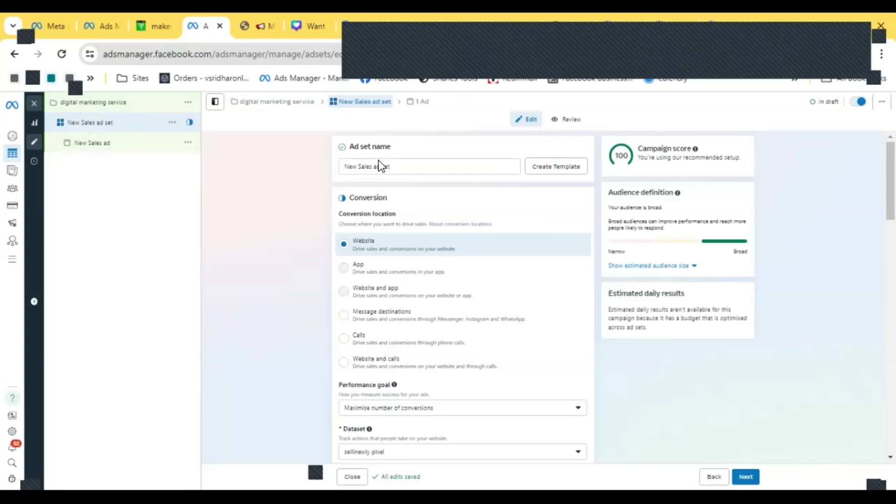
- Rename the ad set as digital marketingser
triple_click(391, 166)
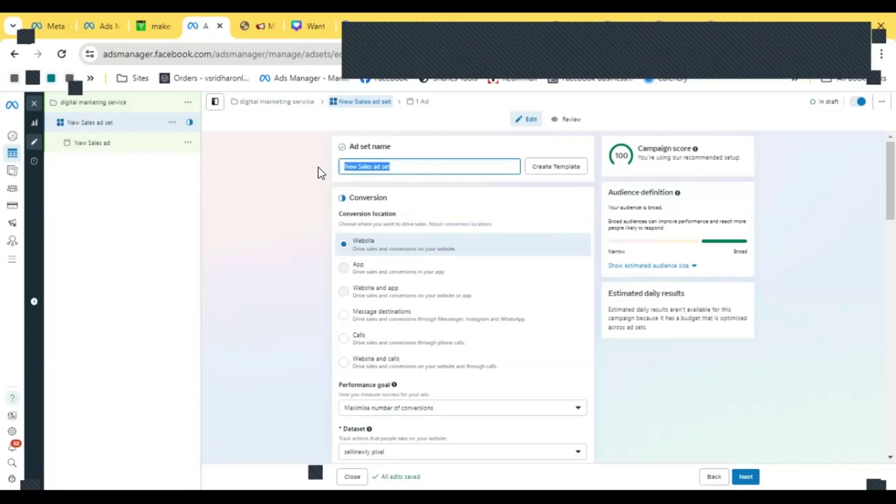
text(digita)
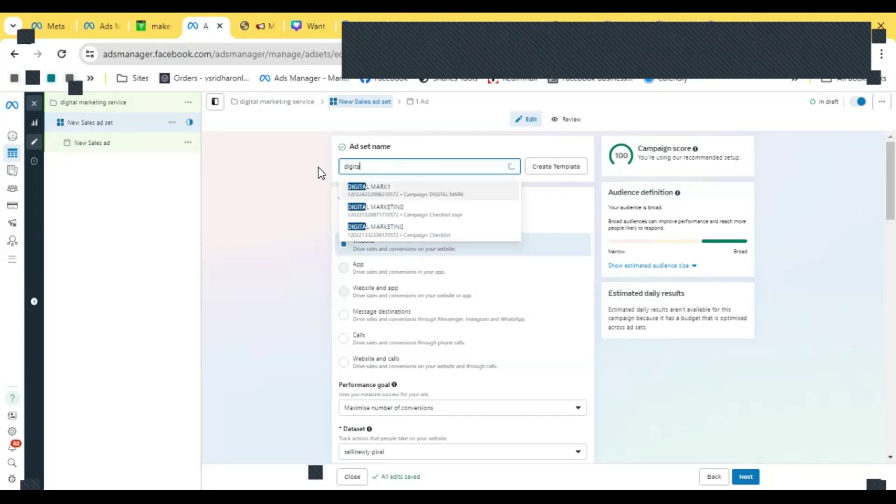
text(l mar)
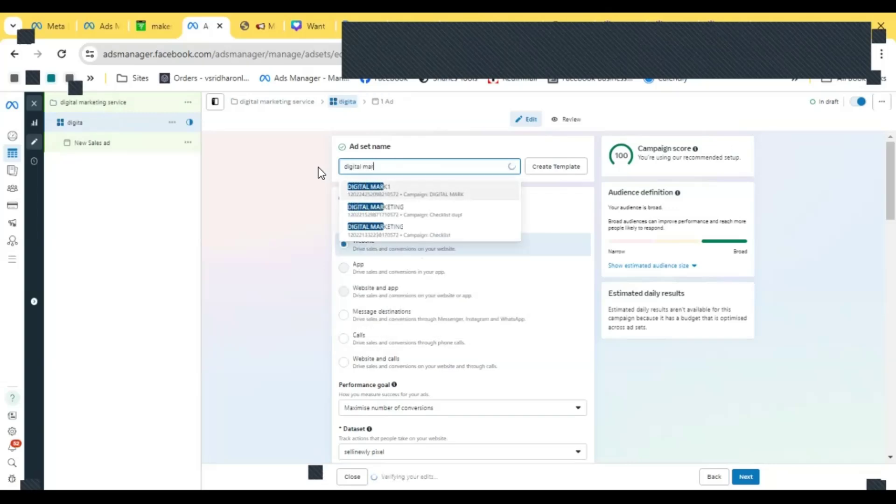
text(keting)
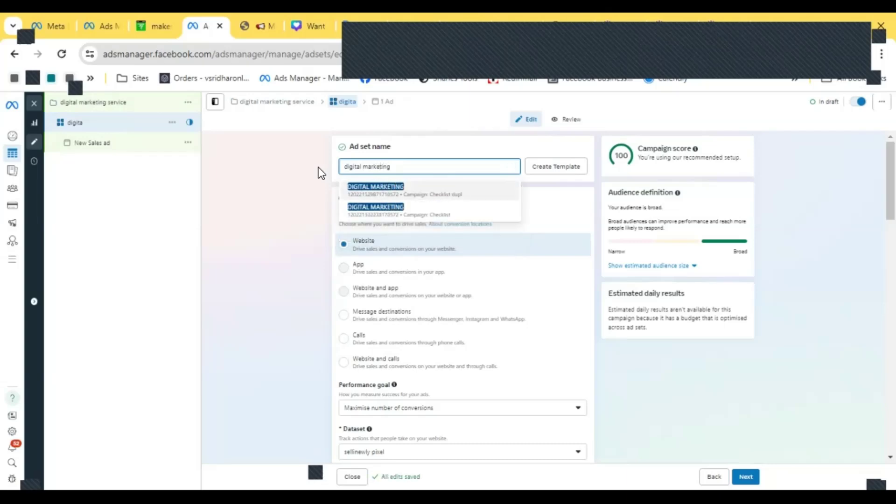
text(ser)
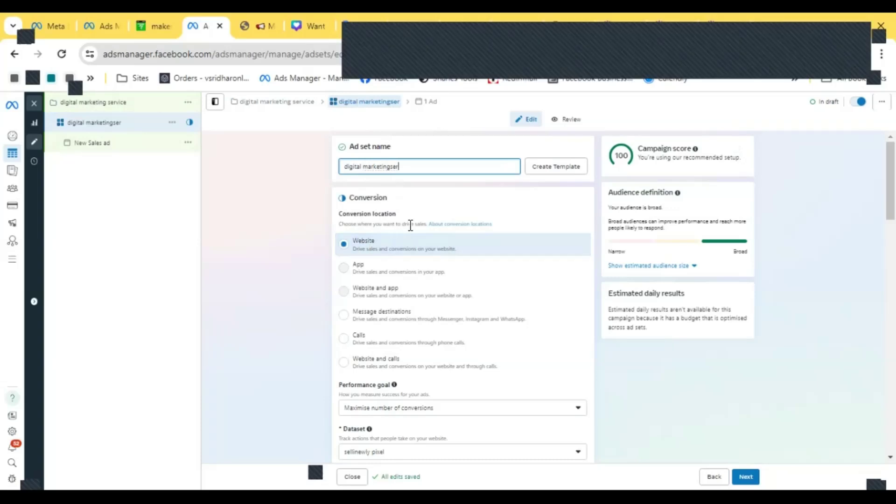
- Review the performance goal options and keep Maximise number of conversions selected
scroll(451, 149, down, 2)
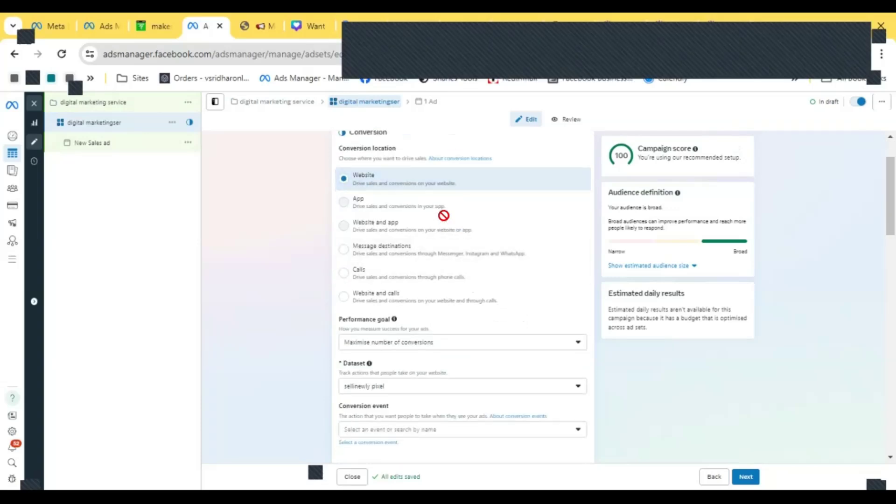
scroll(338, 230, up, 2)
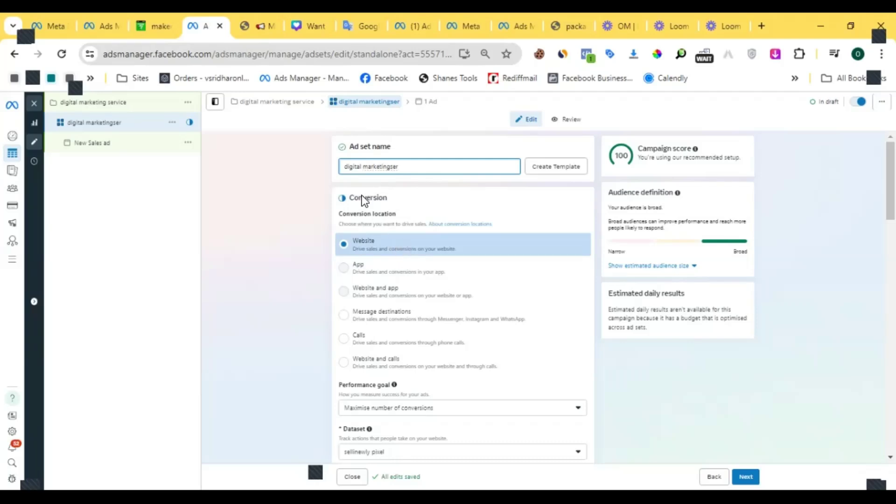
scroll(385, 240, down, 4)
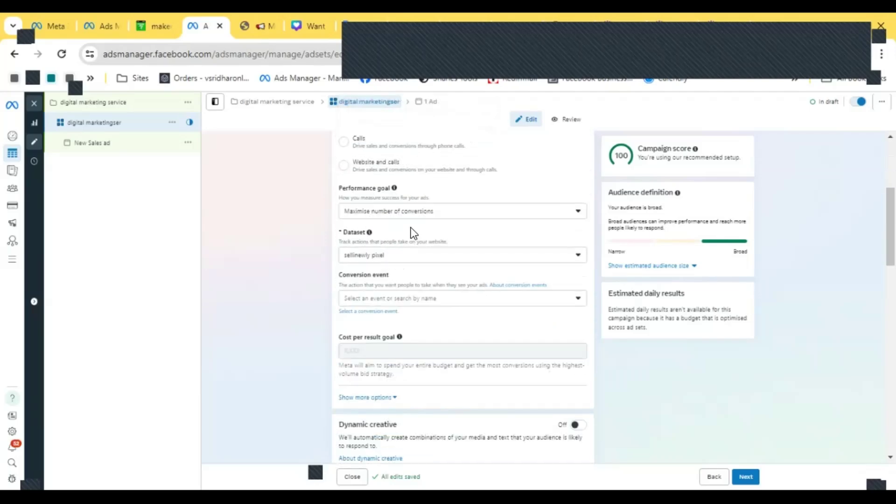
click(434, 218)
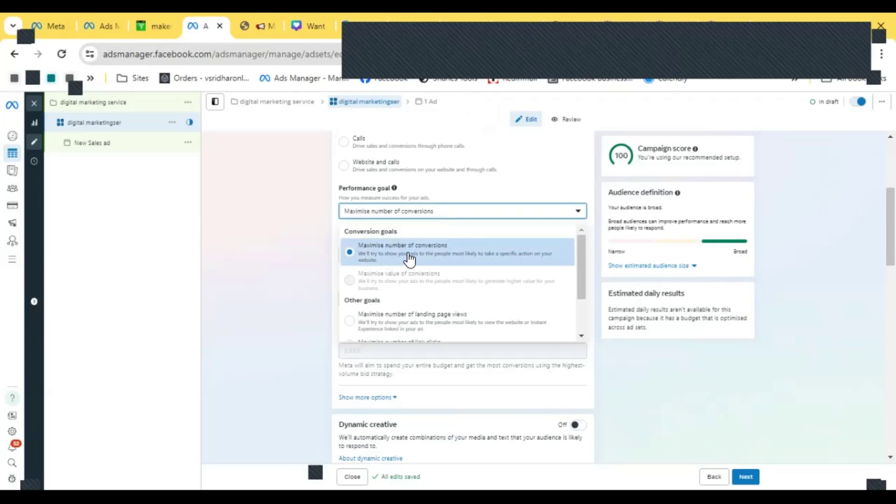
scroll(420, 261, down, 1)
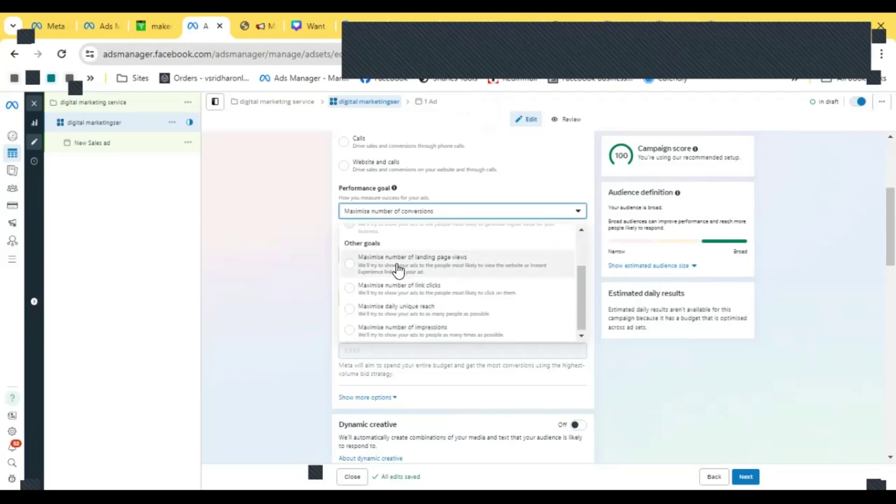
scroll(413, 270, up, 2)
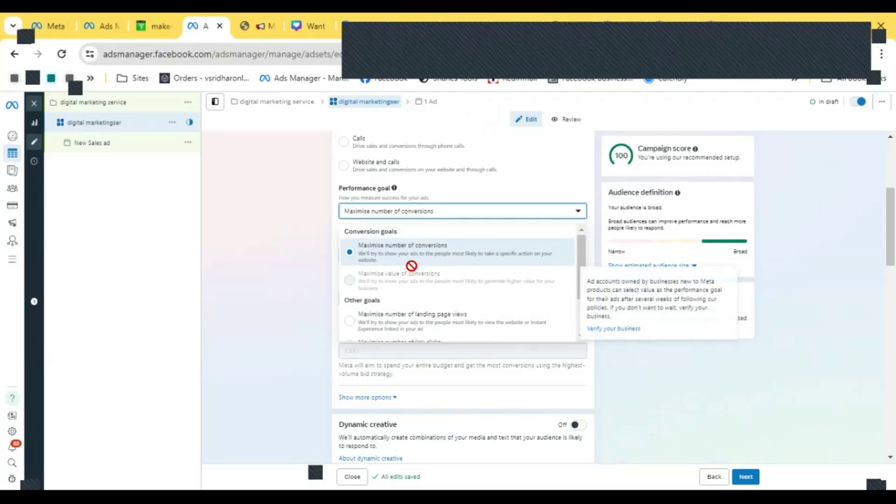
click(414, 252)
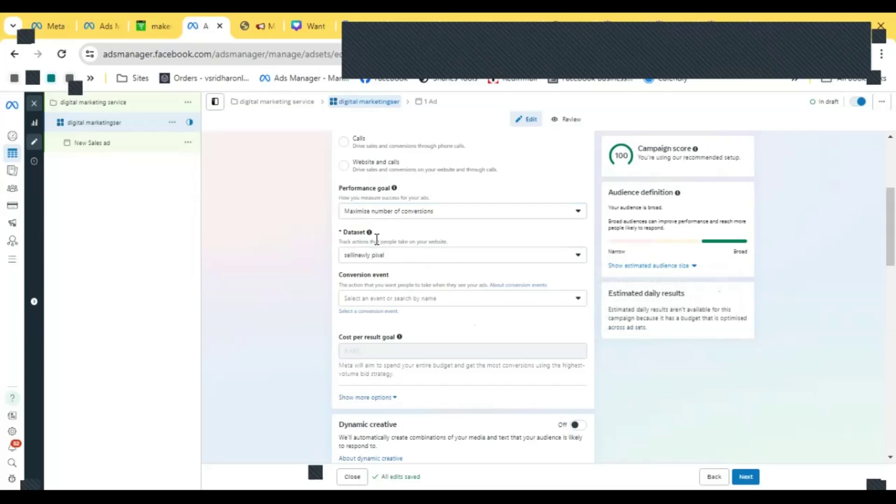
- Keep the sellinewly pixel dataset and set the conversion event to Complete registration
click(394, 260)
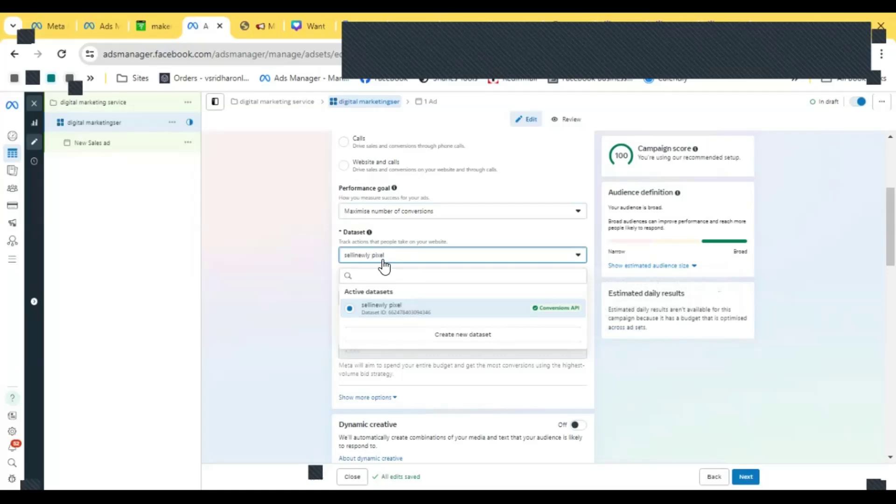
click(382, 262)
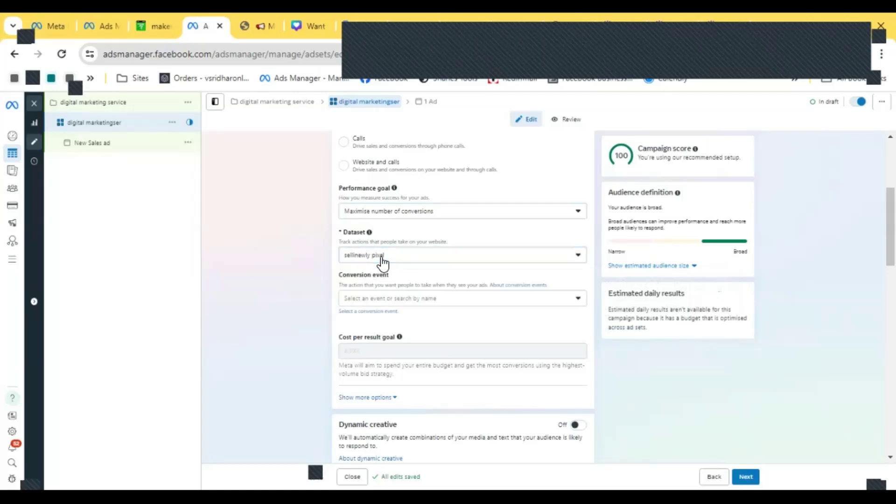
click(382, 260)
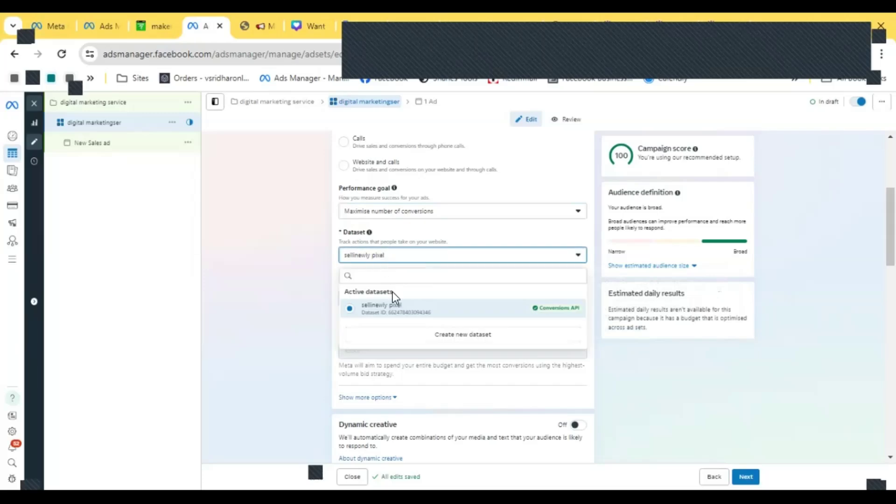
click(409, 262)
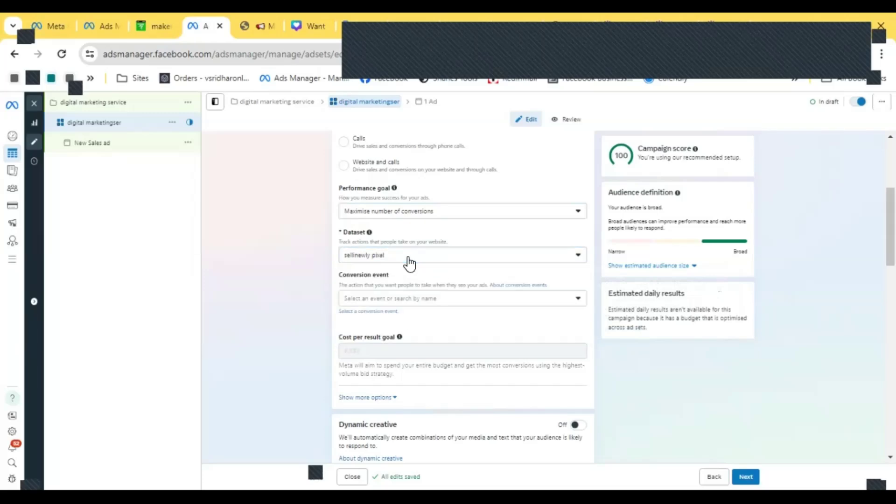
click(382, 302)
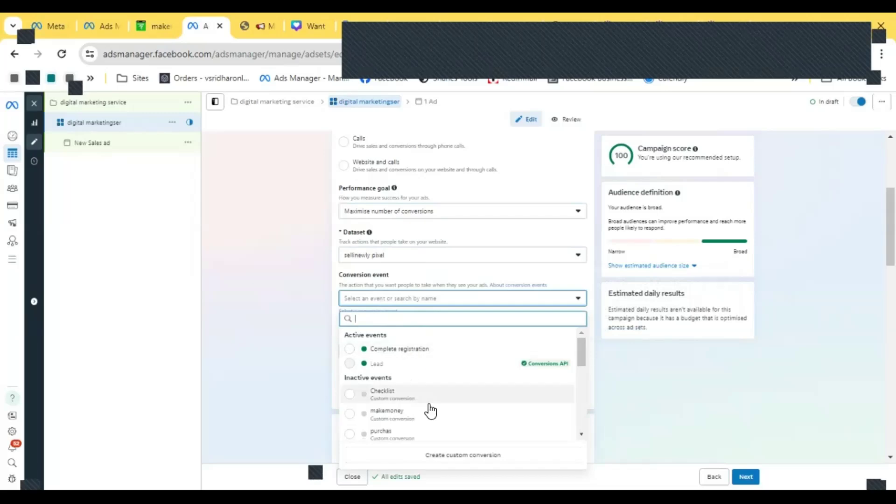
mouse_move(439, 354)
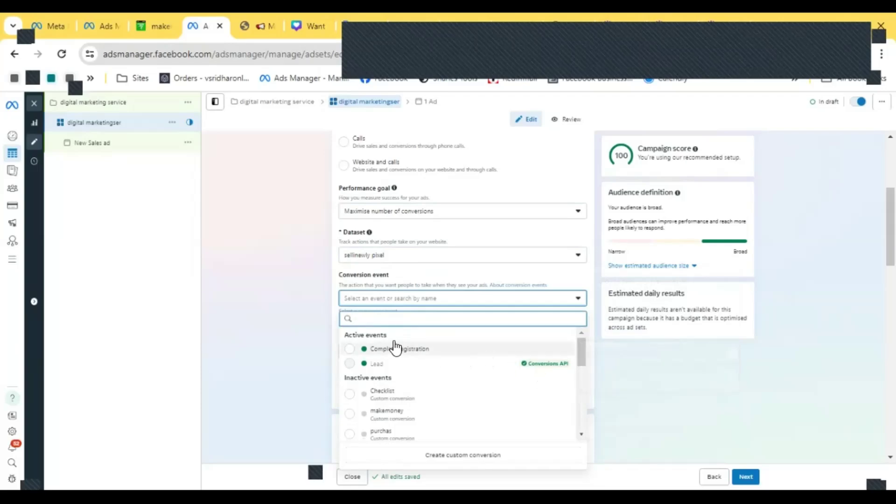
scroll(397, 361, down, 5)
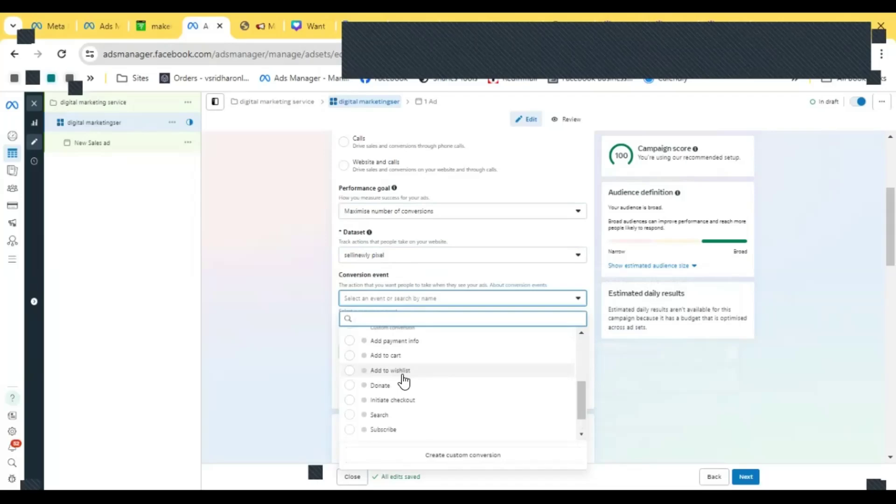
scroll(407, 387, down, 2)
scroll(406, 392, up, 8)
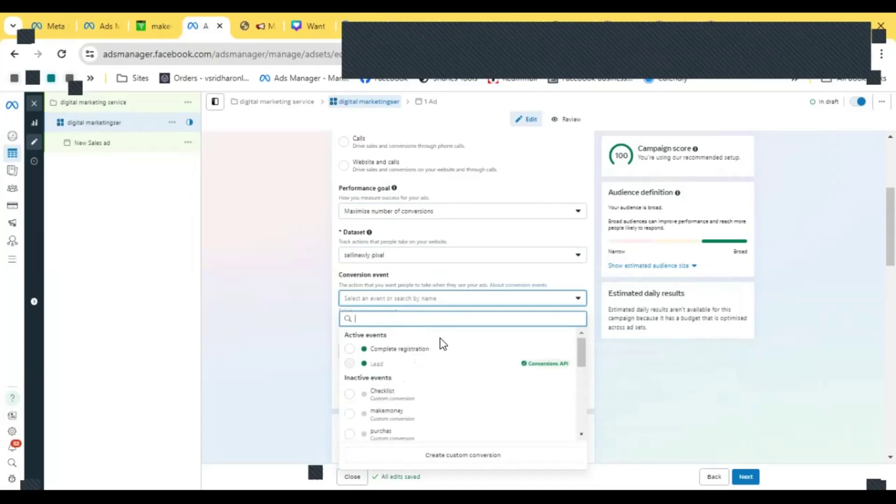
click(387, 356)
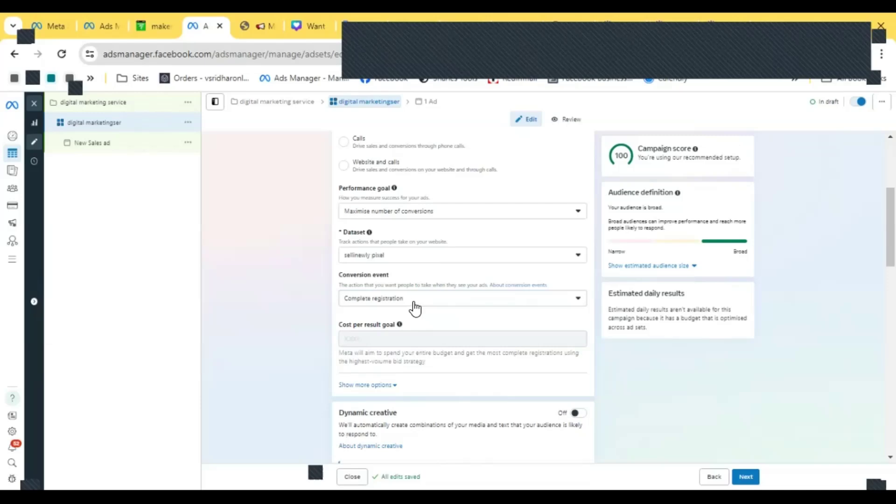
- Set the ad set's start time to 06:00 on 24 May 2025 in the schedule
scroll(414, 308, down, 2)
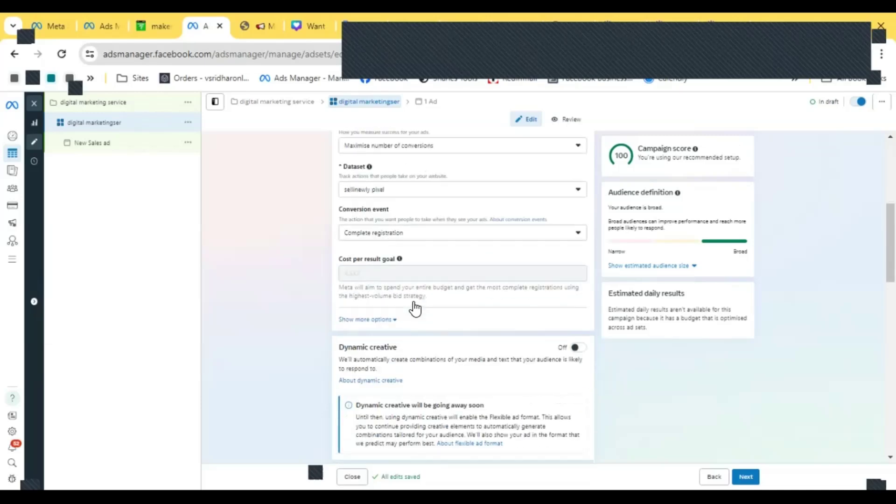
scroll(426, 287, down, 2)
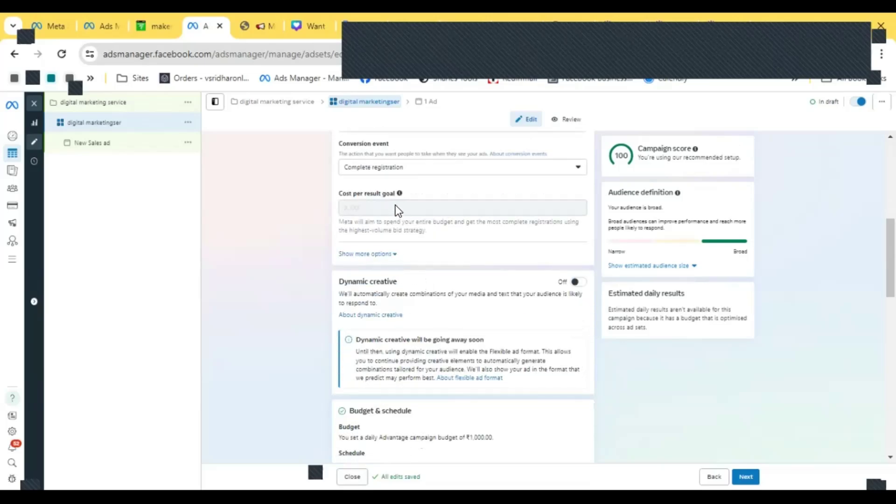
mouse_move(395, 206)
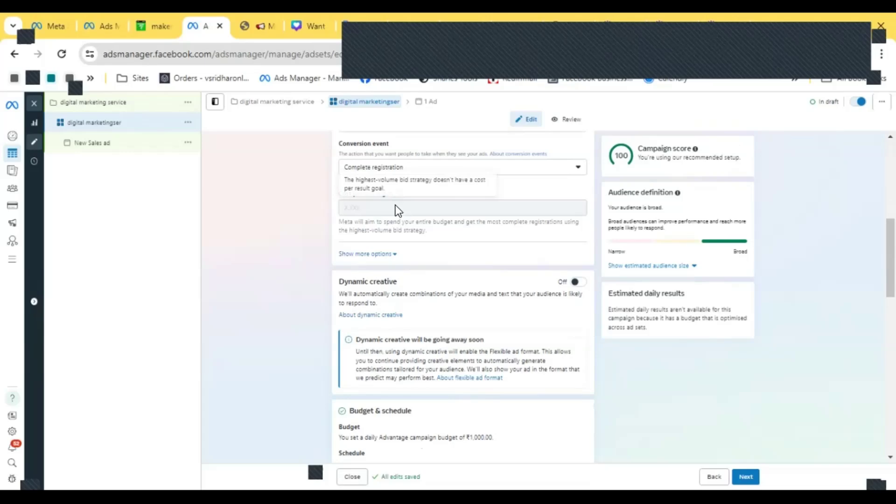
scroll(372, 230, down, 3)
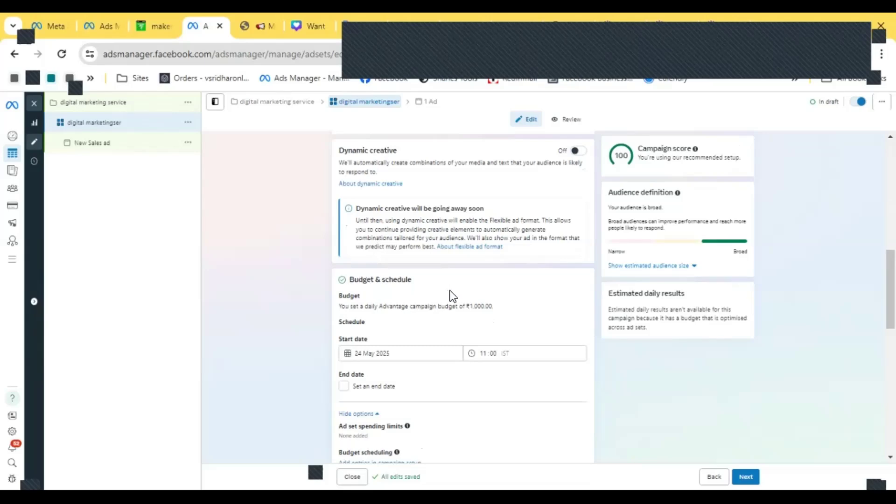
scroll(450, 293, down, 2)
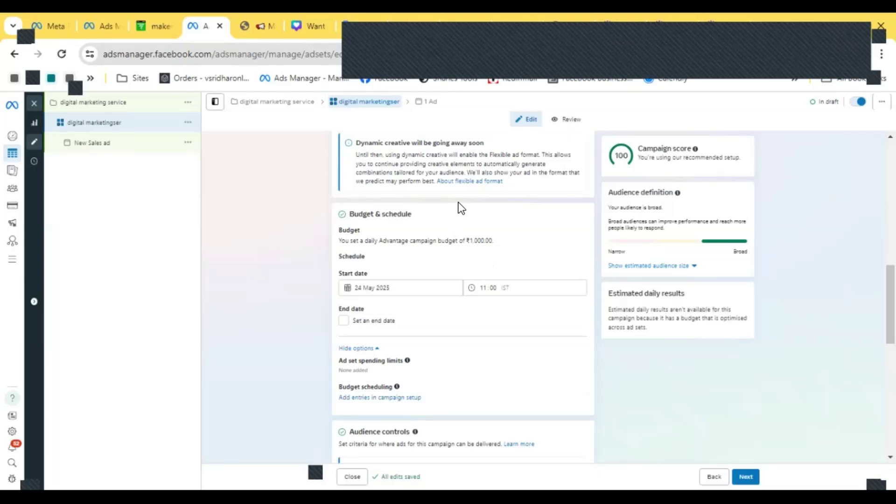
scroll(447, 256, down, 2)
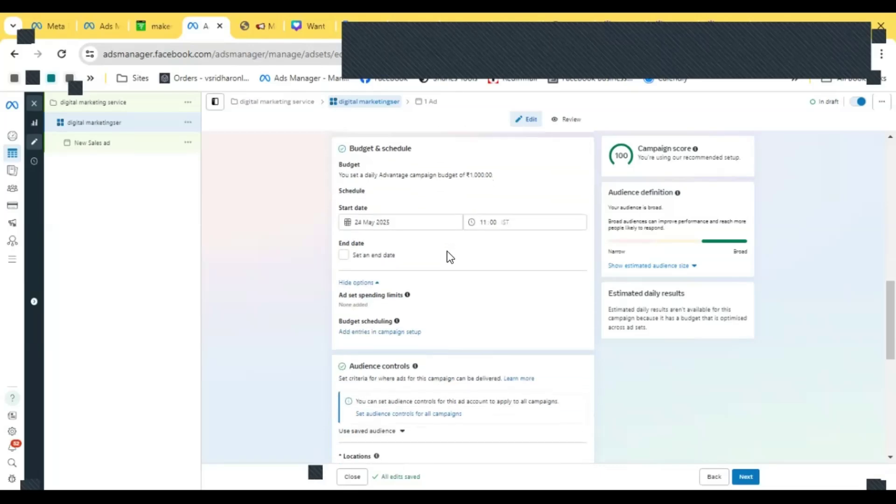
click(393, 223)
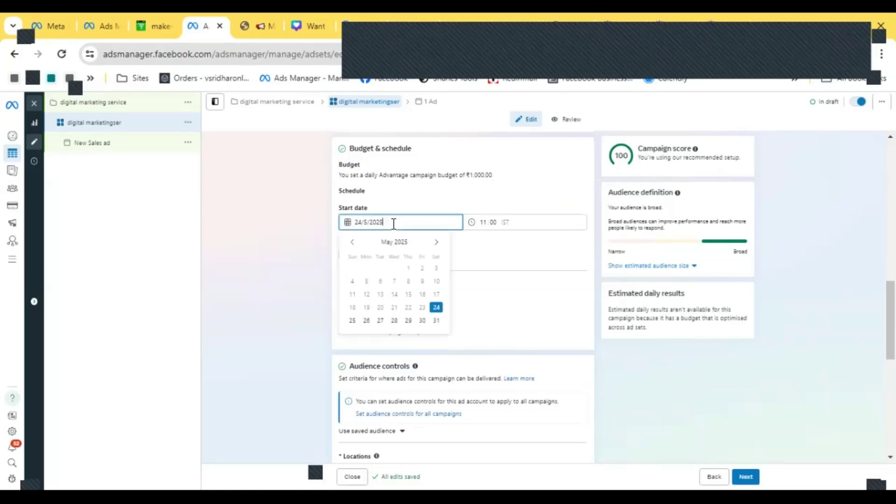
click(496, 220)
click(419, 221)
click(489, 222)
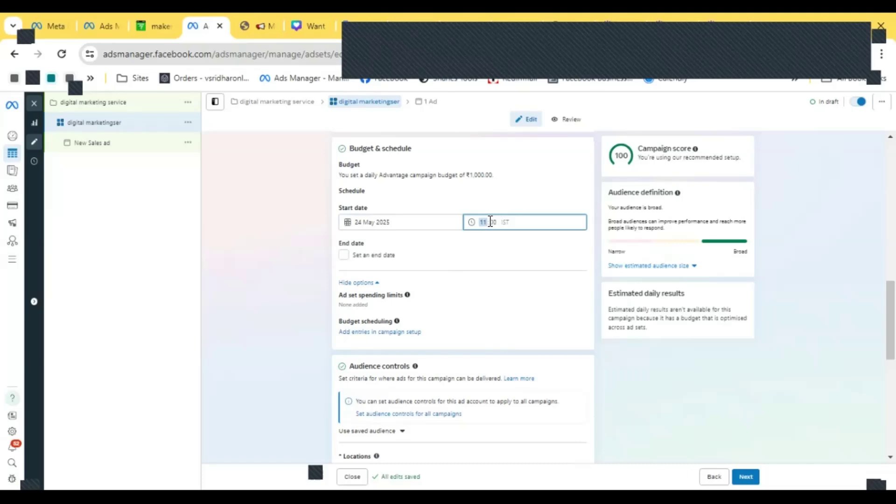
click(525, 223)
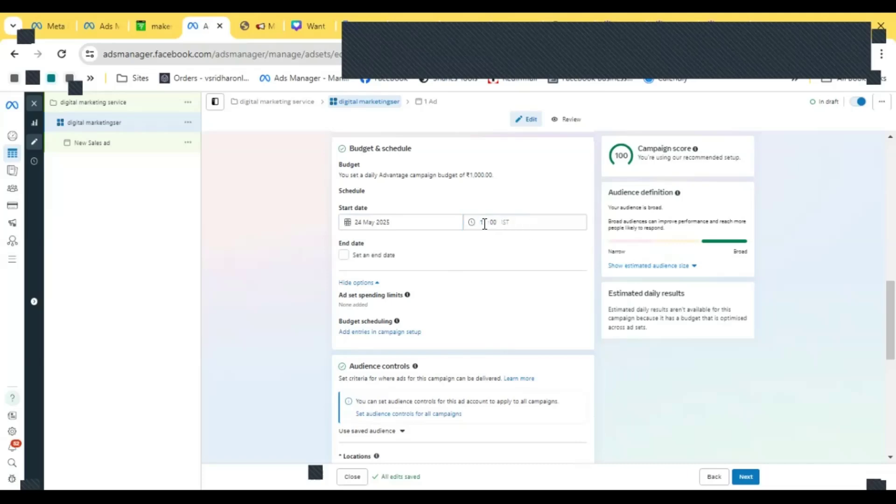
click(482, 224)
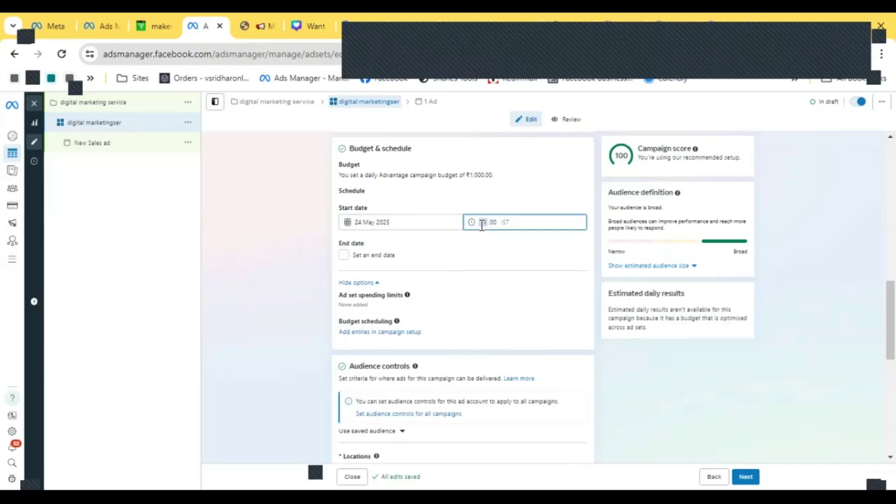
text(06)
click(511, 221)
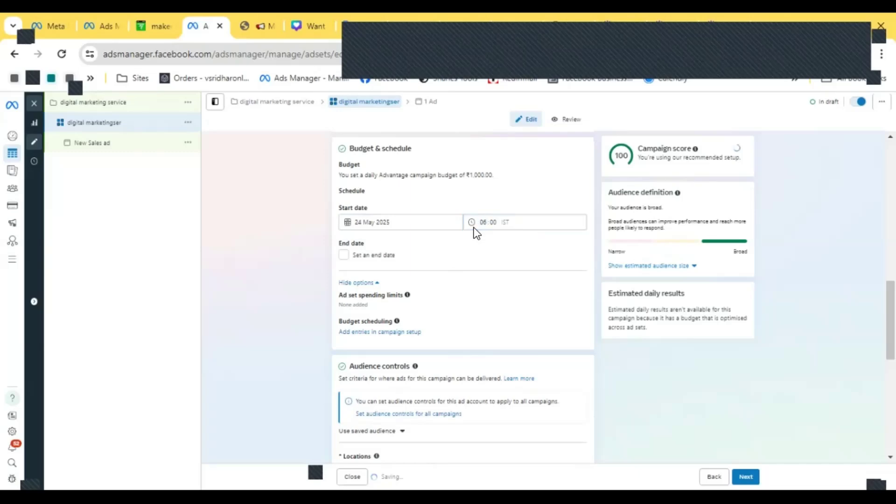
- Change the ad set's start time to 02:00 on 24 May 2025
click(485, 222)
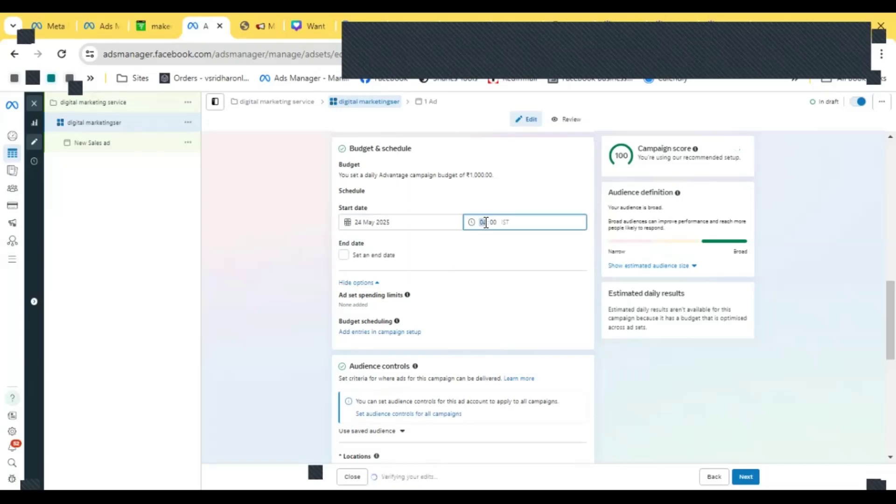
click(383, 222)
click(434, 306)
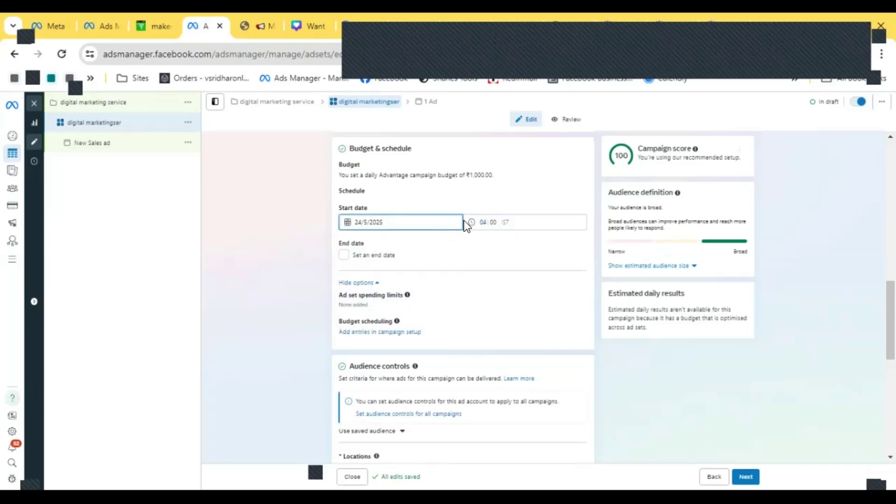
click(489, 221)
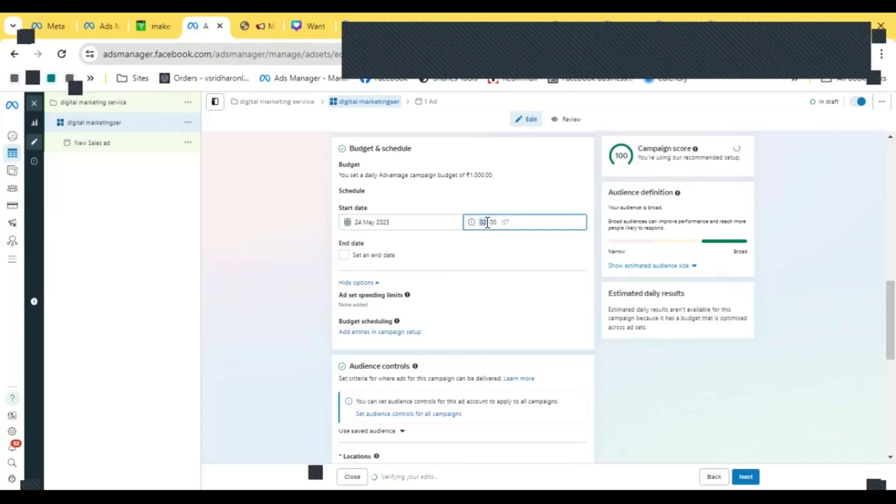
click(507, 209)
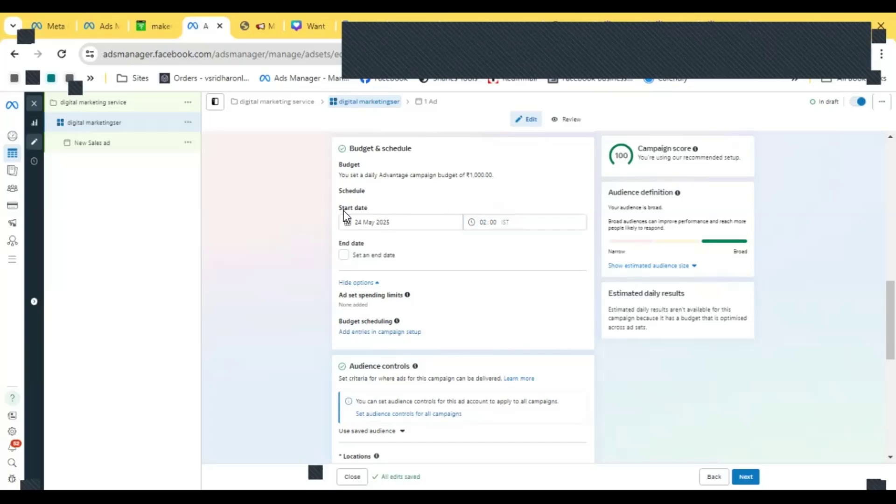
click(386, 255)
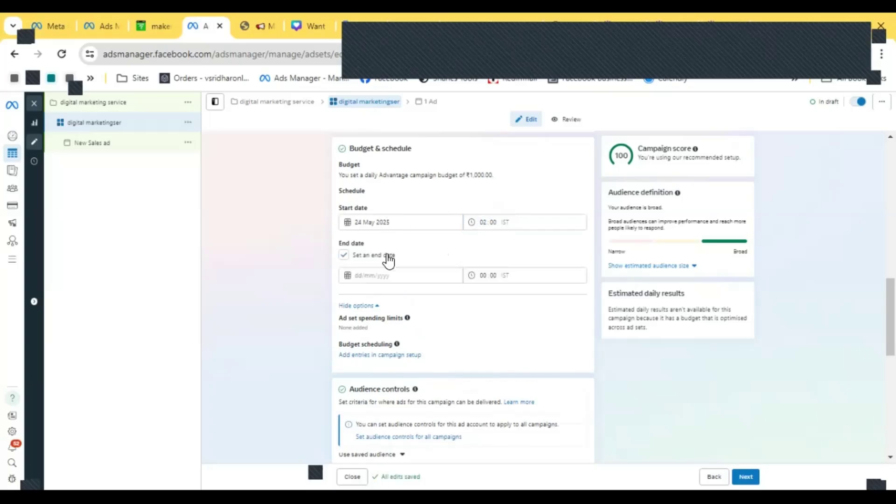
click(383, 276)
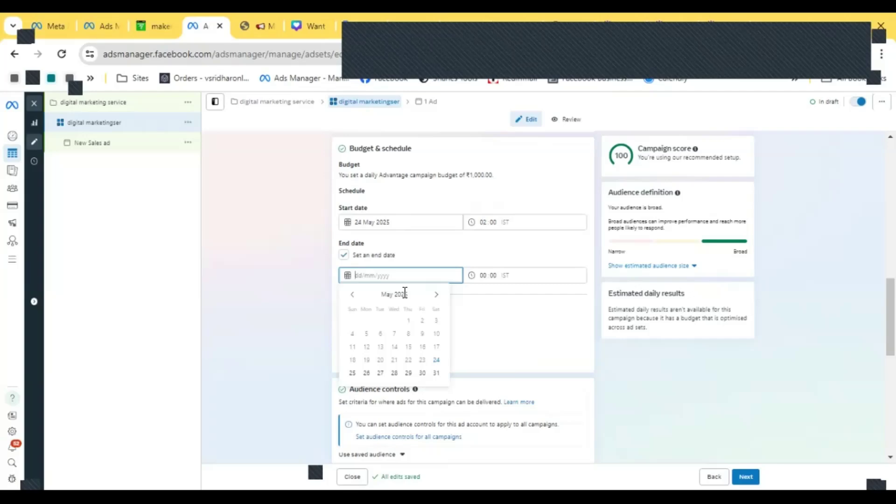
click(343, 255)
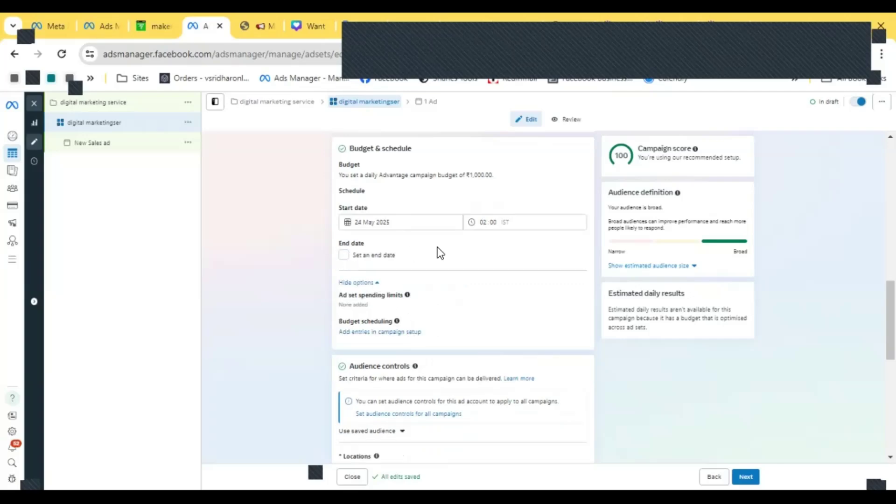
- Review the ad set spending limits option and the list of saved audiences without choosing one
scroll(438, 252, down, 2)
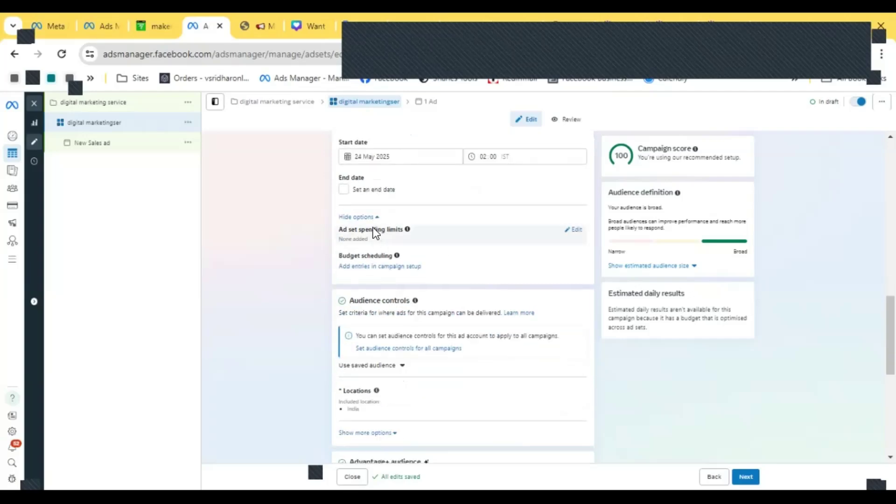
click(571, 230)
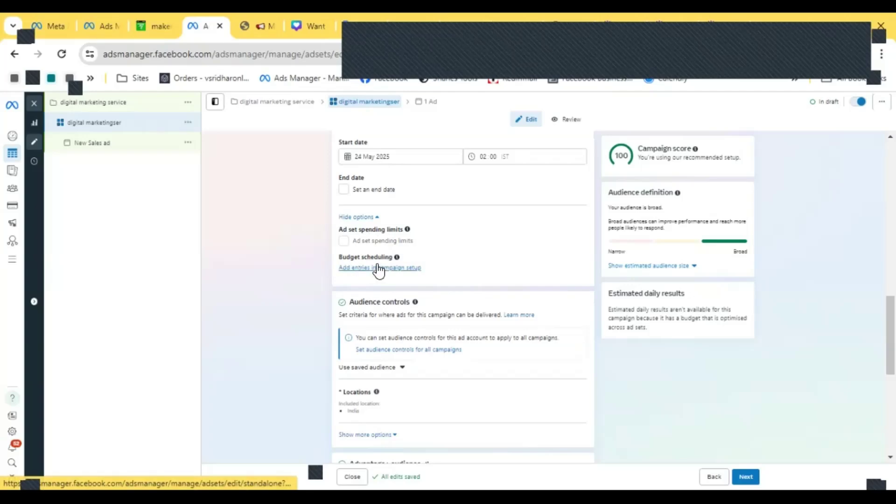
scroll(489, 261, down, 2)
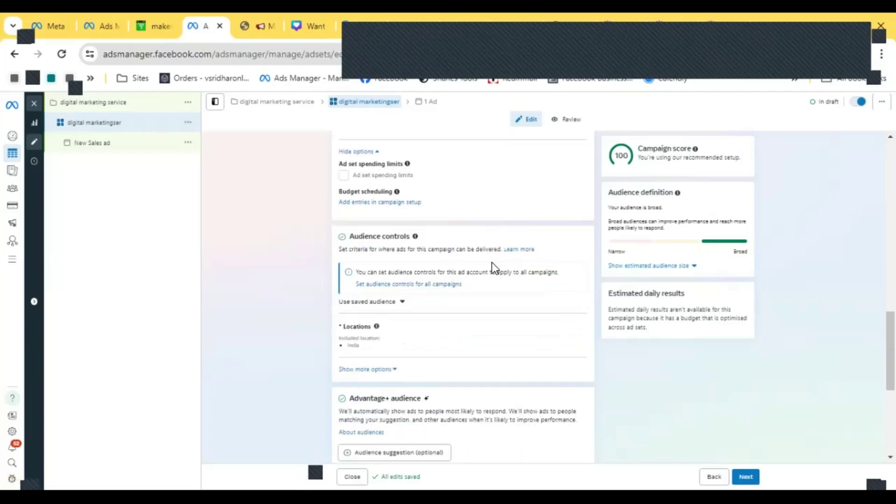
scroll(492, 262, down, 4)
click(402, 170)
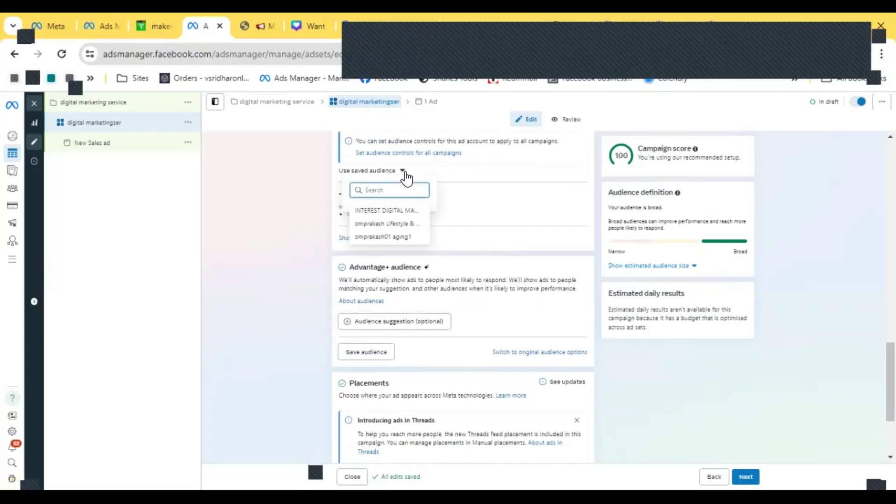
click(403, 172)
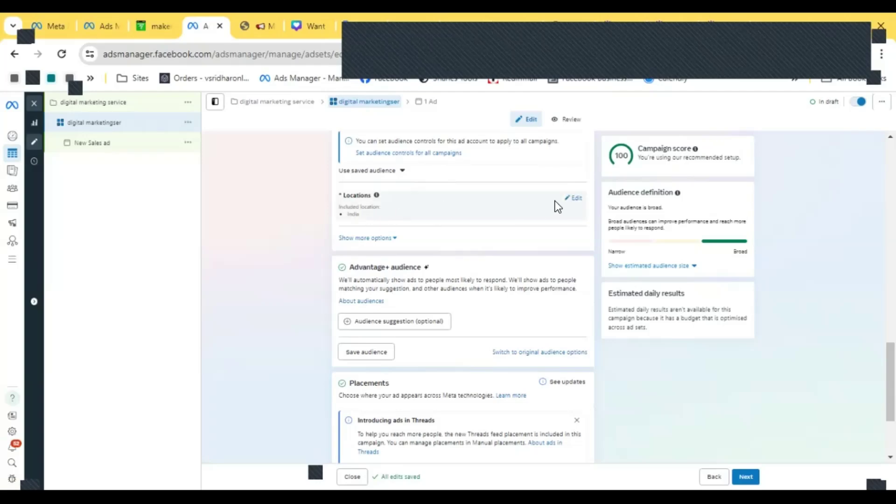
- Replace the India location with Pune, Maharashtra, targeting the current city only instead of a radius
click(575, 199)
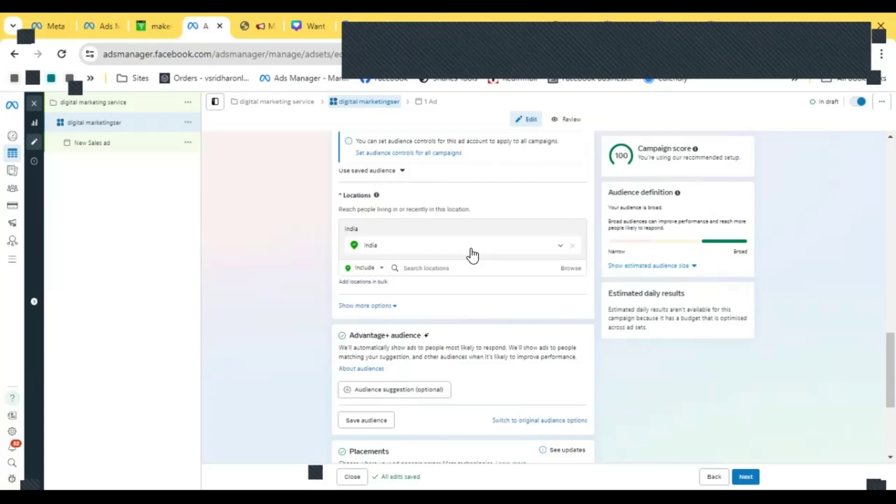
click(421, 271)
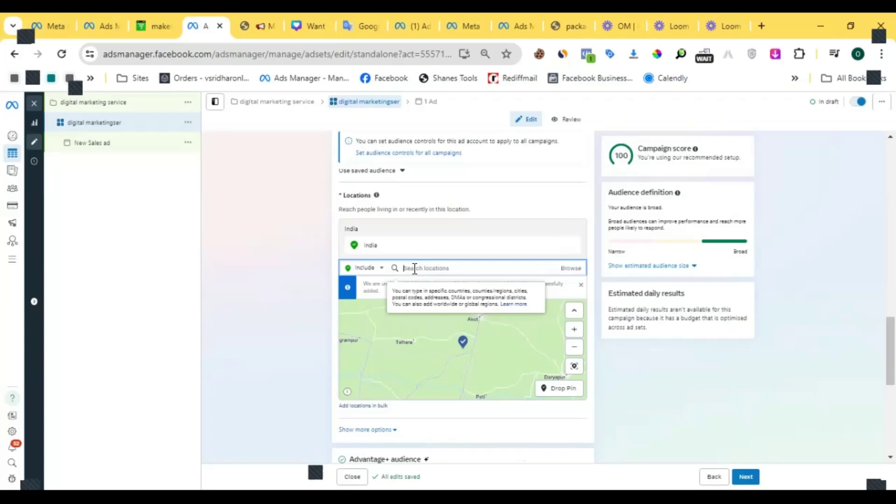
text(r)
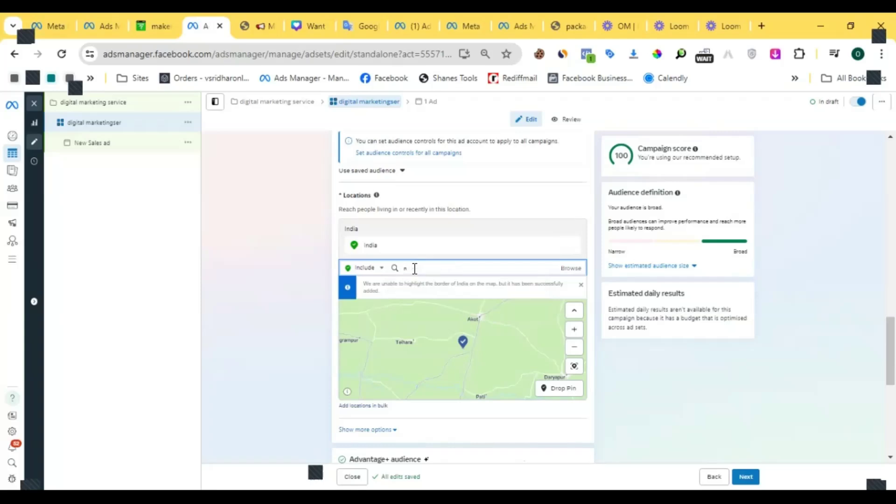
key(BackSpace)
text(pur)
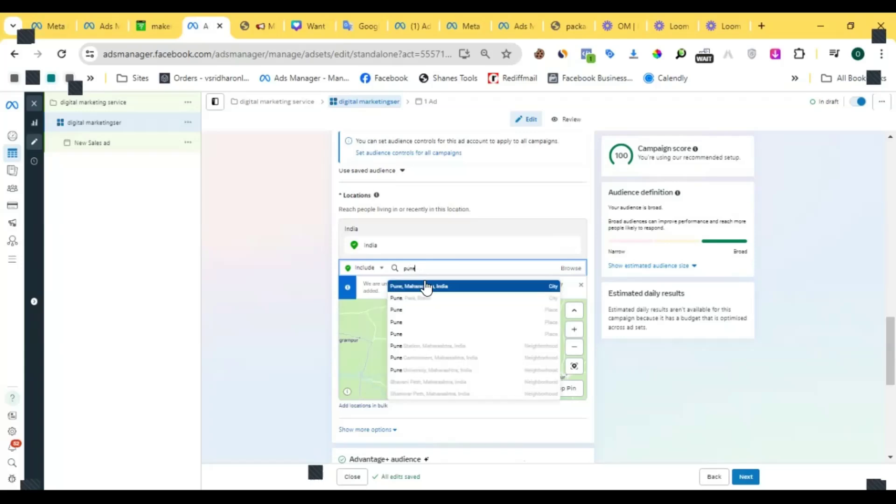
text(e)
click(427, 287)
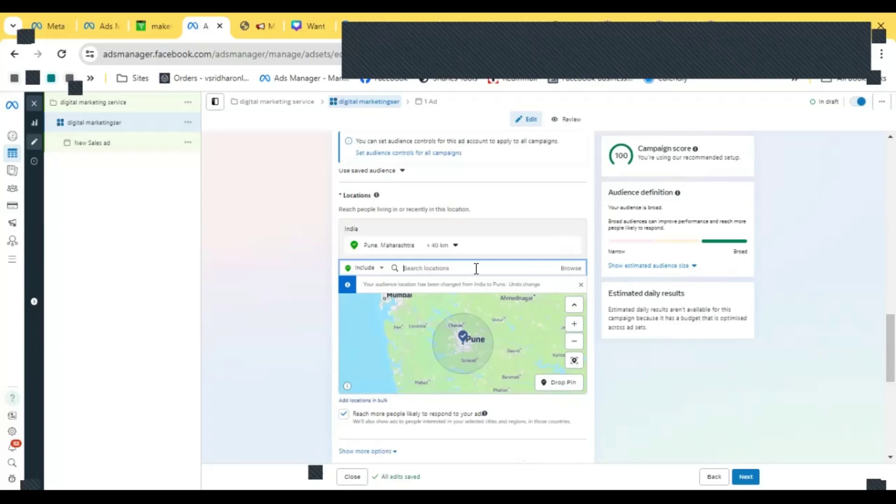
click(454, 246)
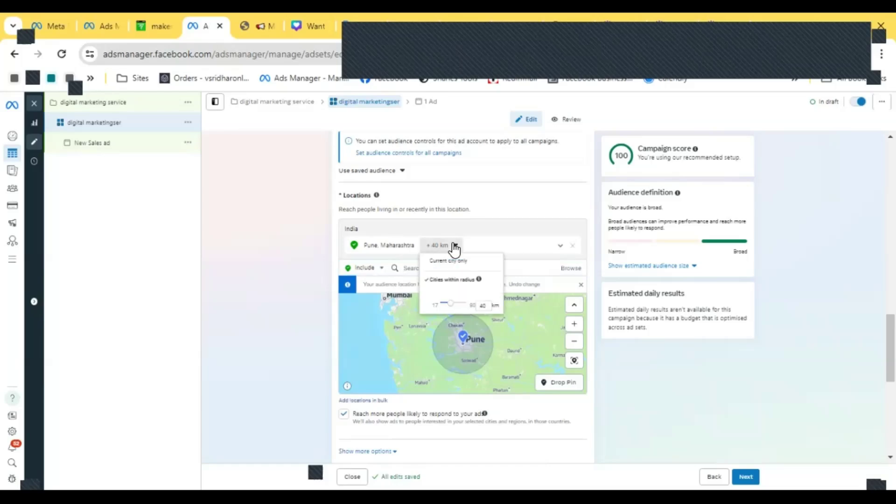
click(446, 261)
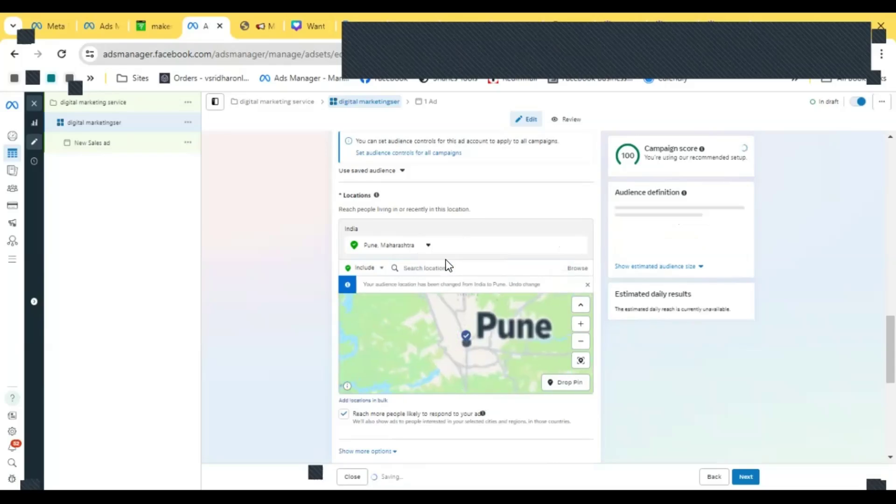
- Add Mumbai, Maharashtra as a location, limited to the current city only
click(434, 269)
text(mu)
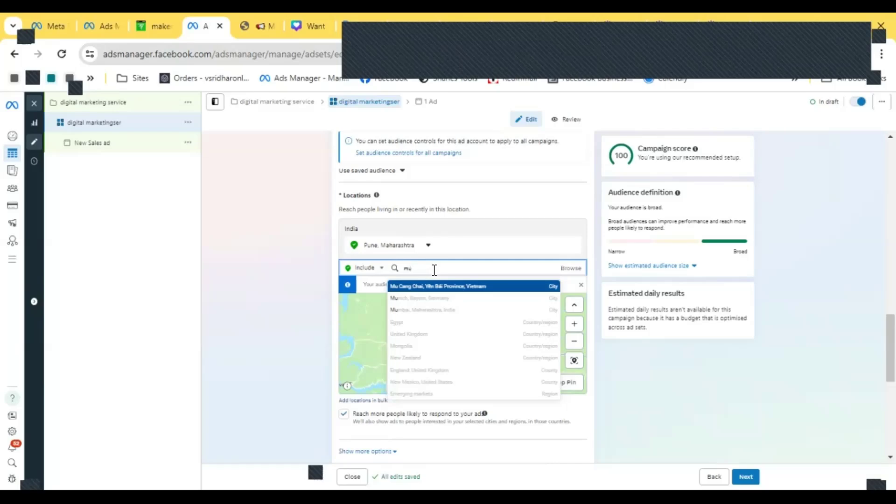
text(mbai)
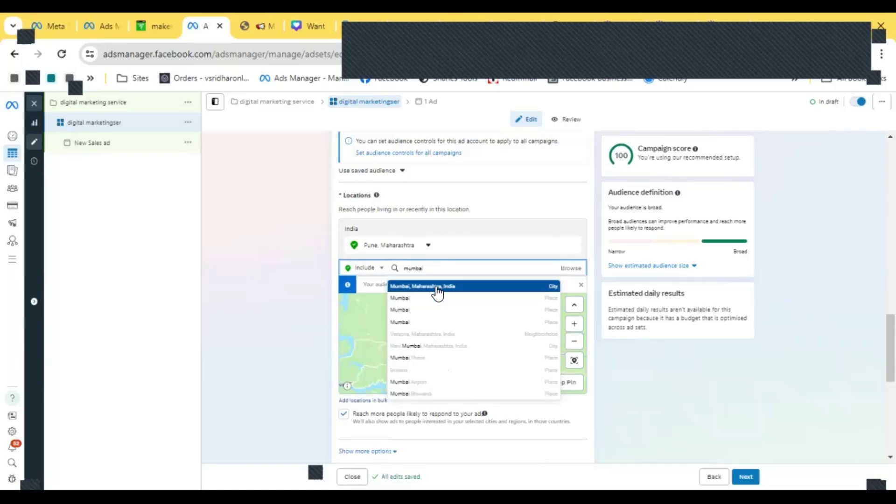
click(437, 292)
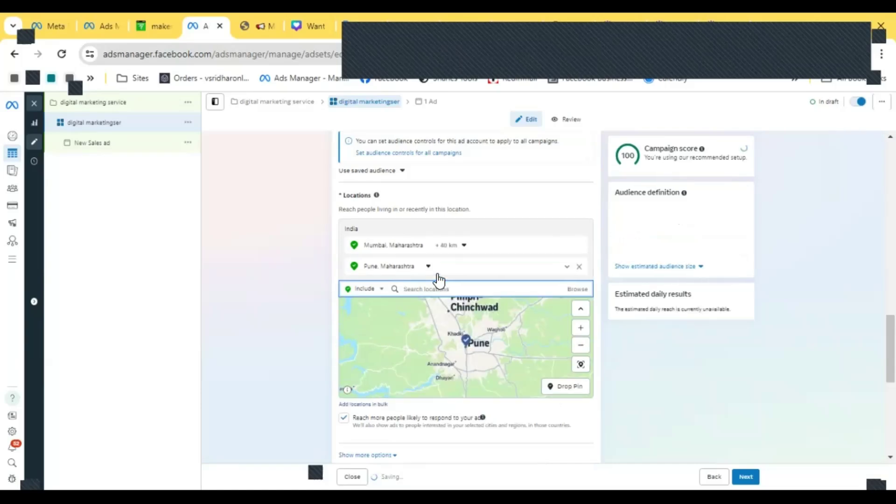
click(453, 248)
click(494, 274)
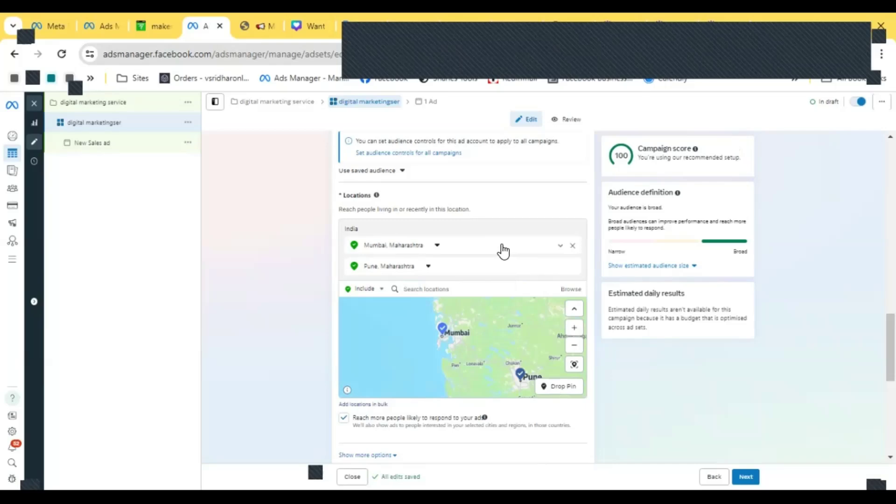
- Add United States as another included location
scroll(293, 275, down, 3)
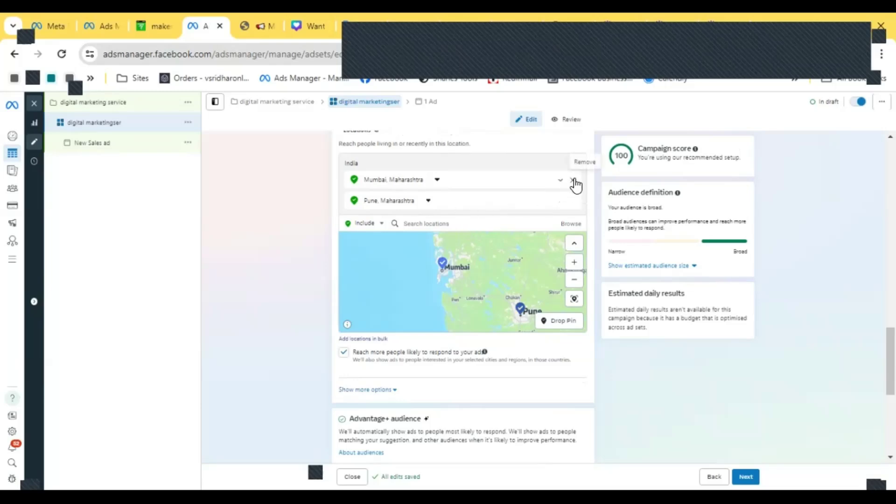
click(469, 222)
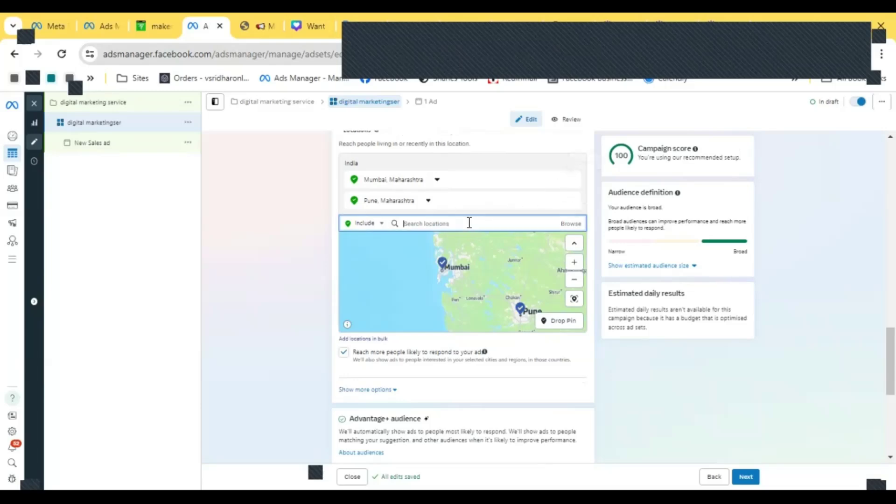
text(usa)
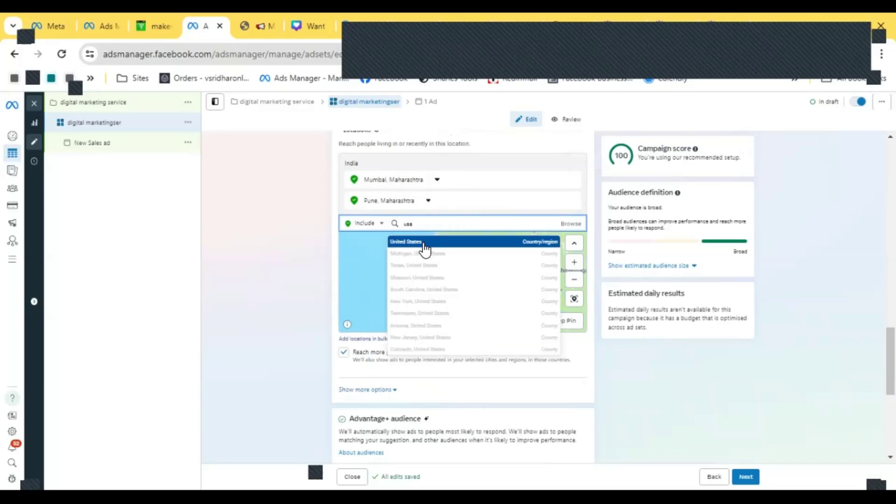
click(424, 243)
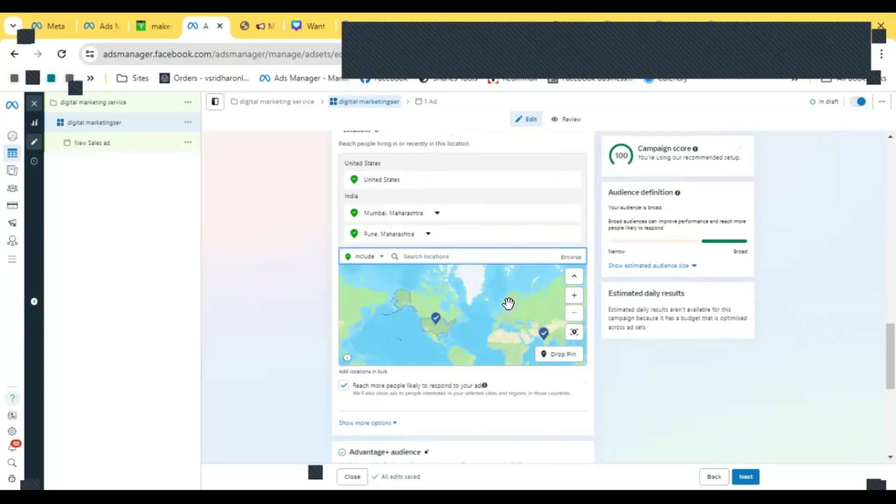
click(452, 256)
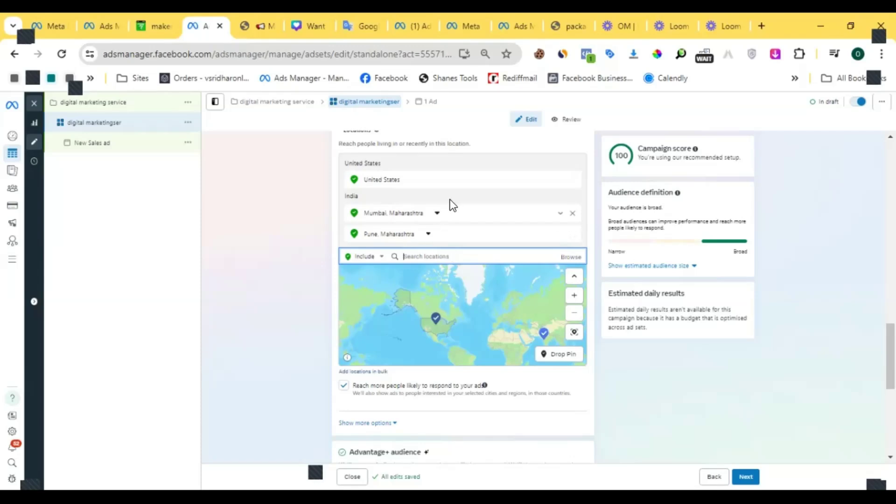
- Turn off the option to reach more people likely to respond to your ad
scroll(450, 200, down, 3)
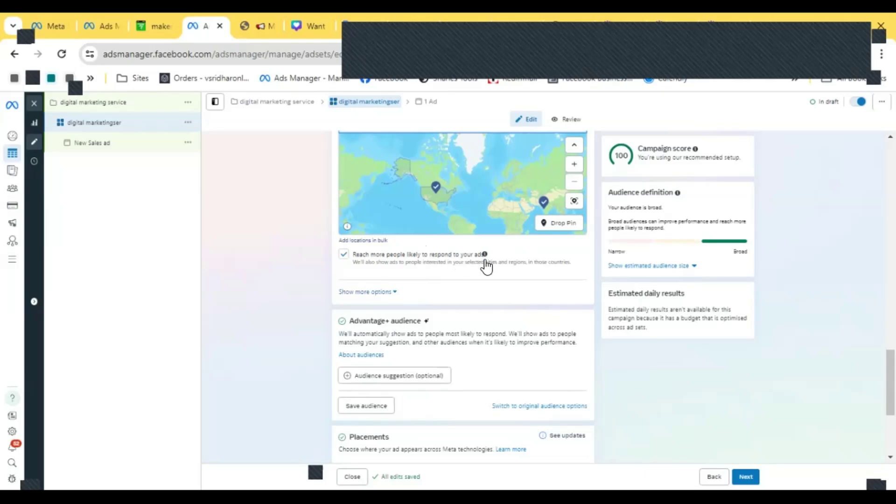
scroll(485, 266, up, 3)
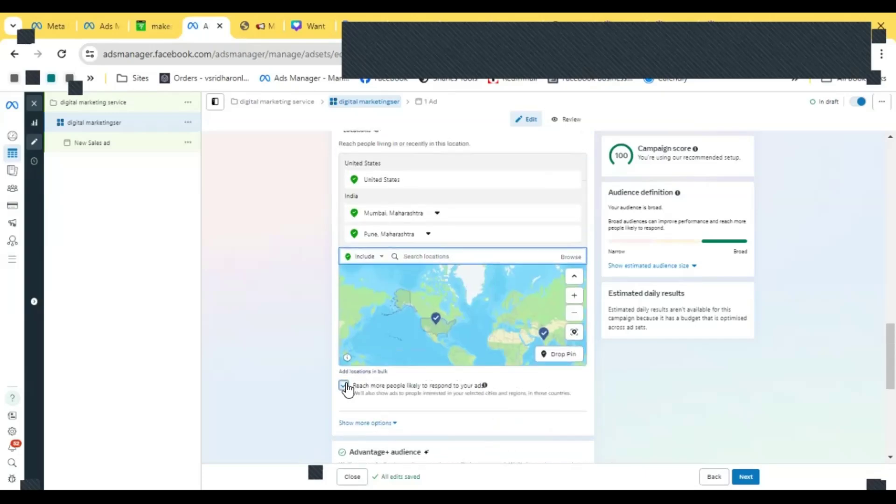
click(386, 400)
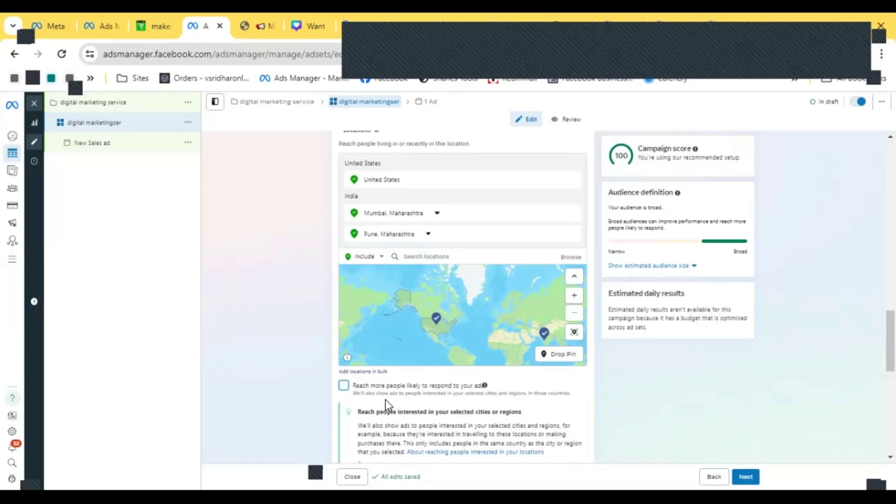
scroll(402, 399, down, 3)
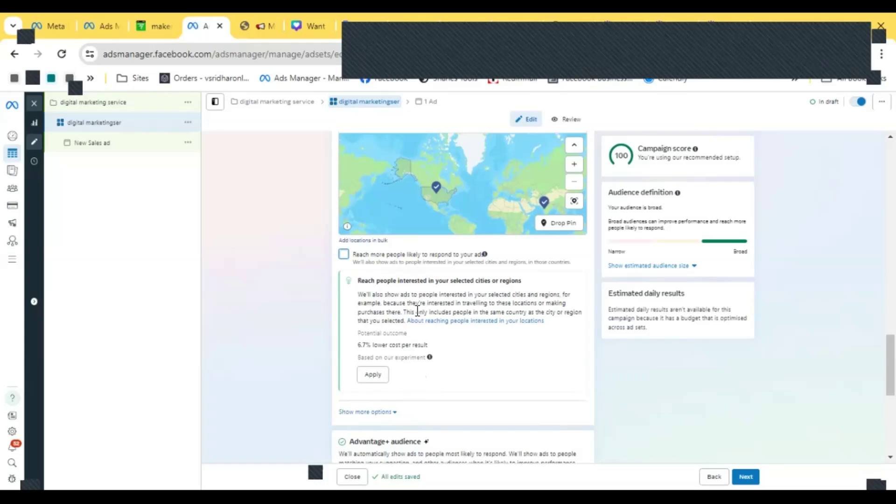
scroll(426, 295, down, 2)
scroll(427, 294, down, 4)
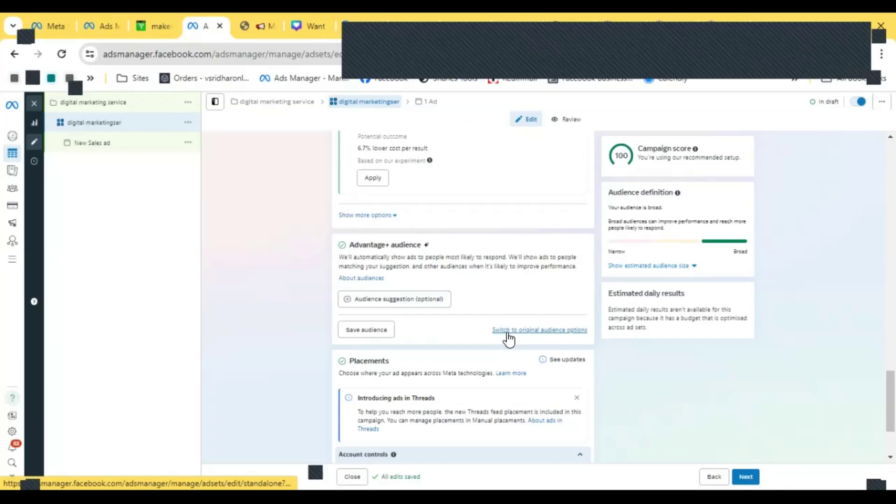
- Switch the audience section to the original audience options instead of Advantage+ audience
click(545, 332)
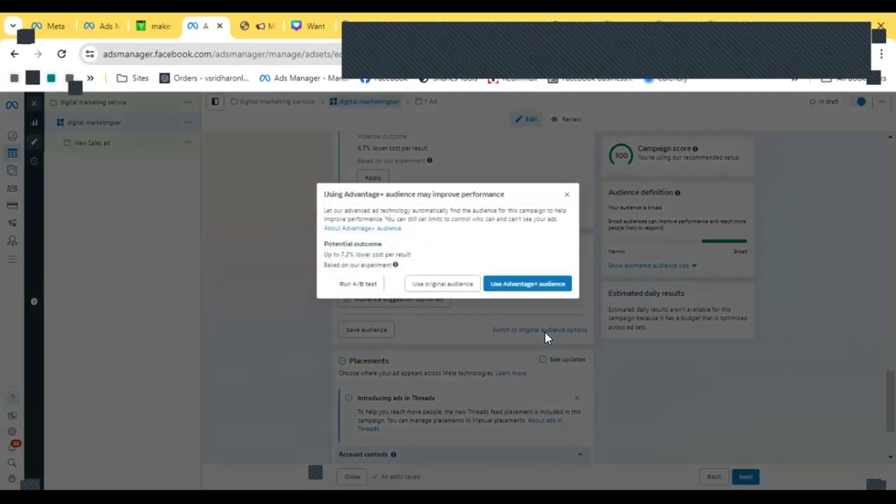
click(435, 286)
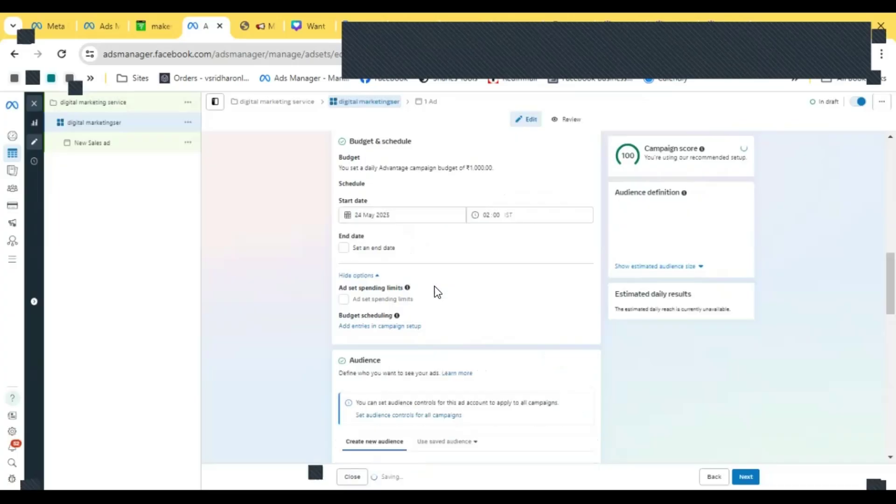
- Edit the audience age and set the minimum age to 25
scroll(422, 285, down, 4)
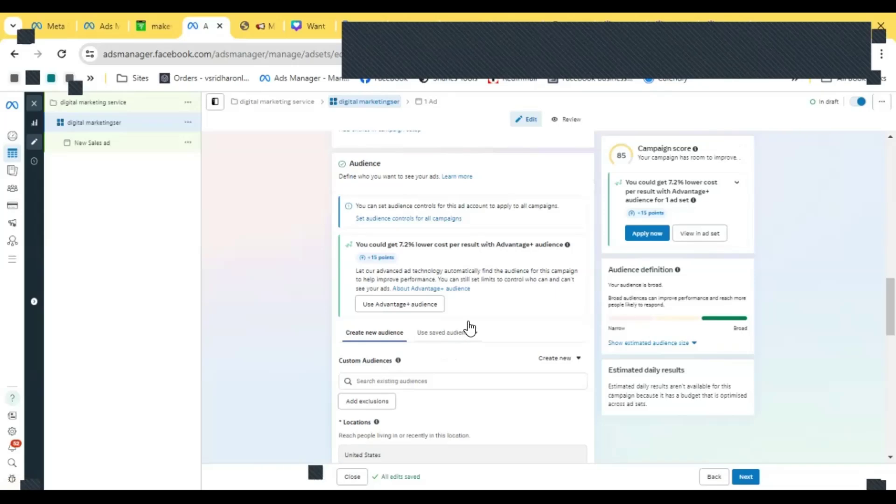
scroll(414, 290, down, 1)
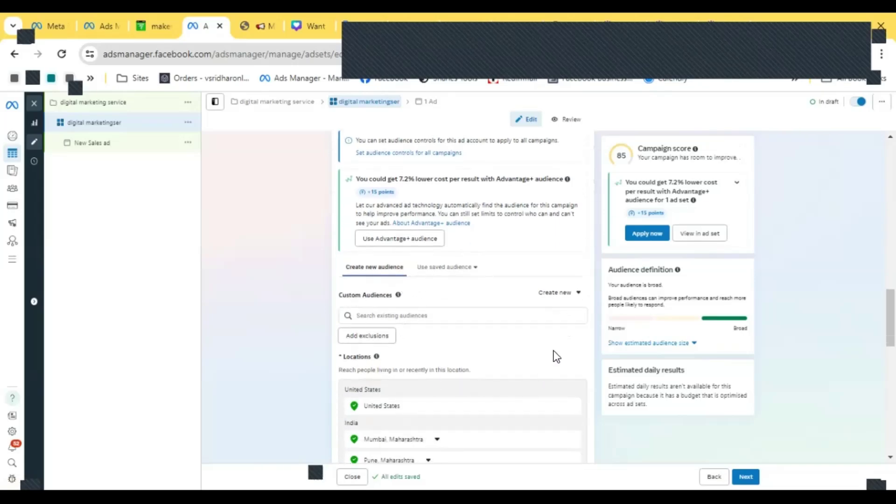
scroll(566, 307, down, 1)
scroll(410, 237, down, 6)
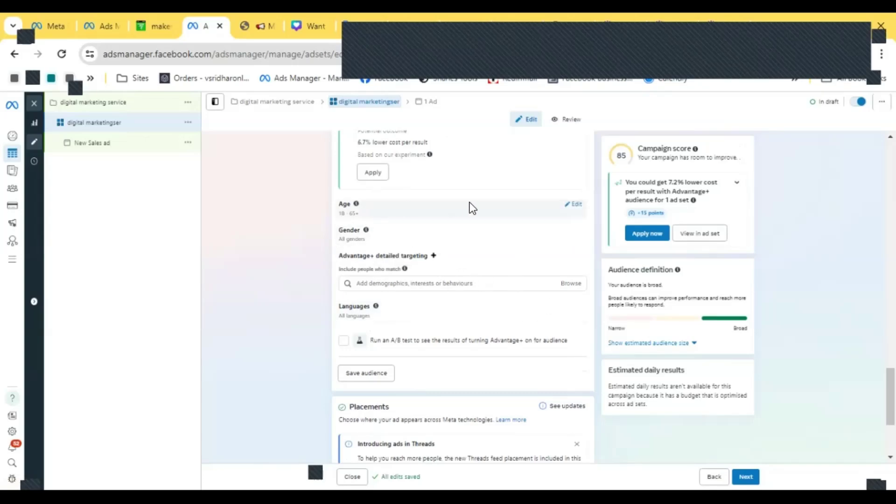
click(575, 204)
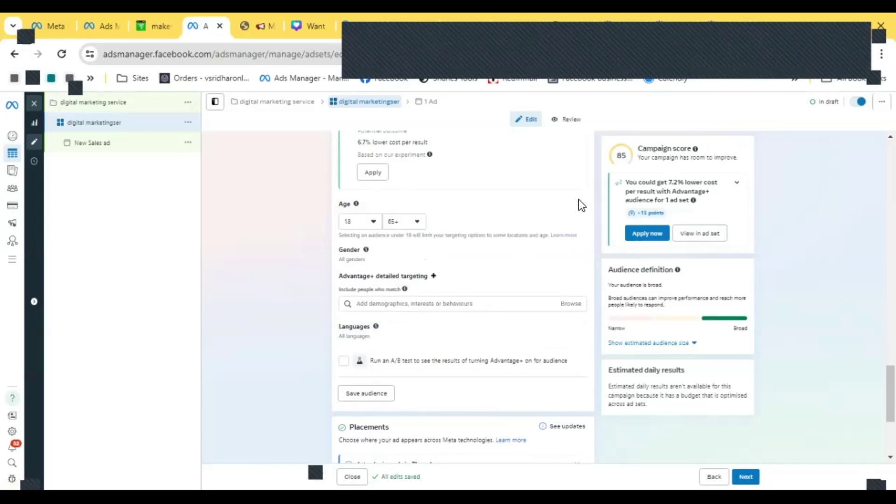
click(366, 230)
scroll(359, 290, down, 2)
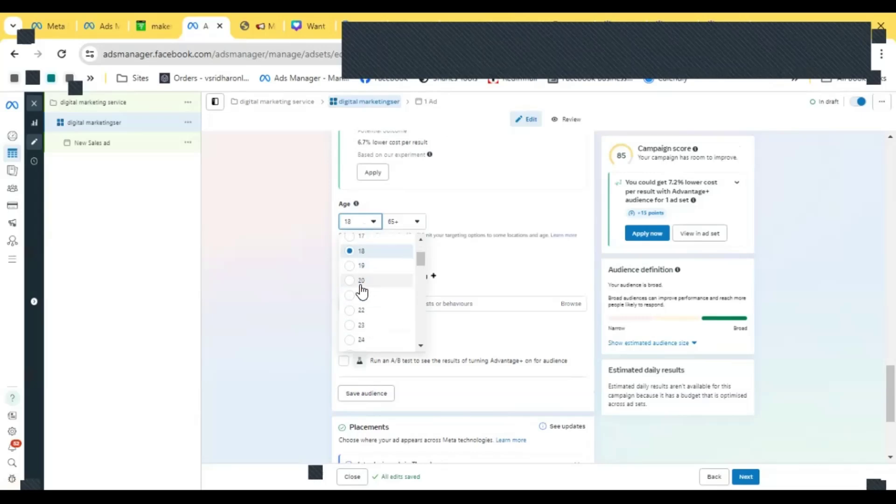
scroll(362, 302, down, 2)
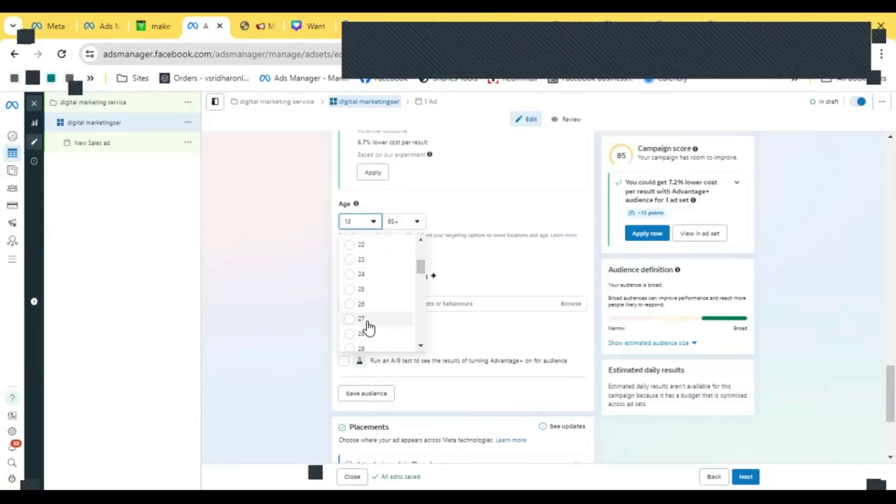
click(361, 290)
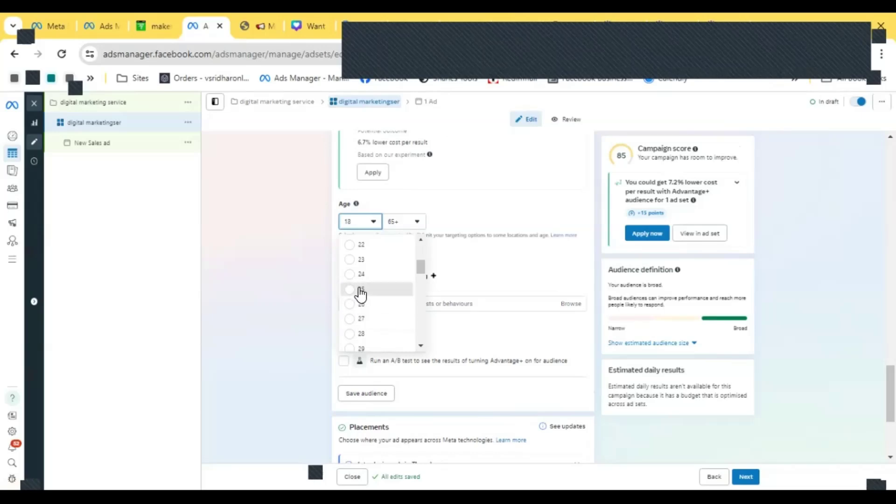
- Set the maximum audience age to 35
click(403, 222)
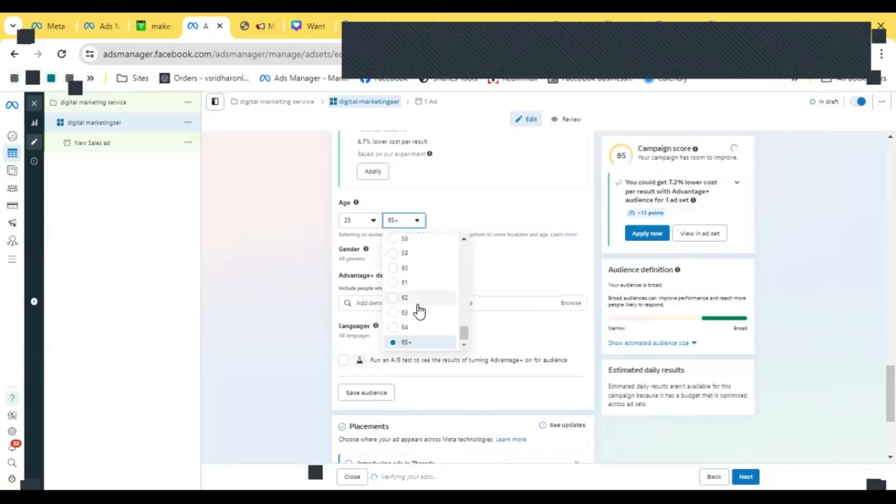
scroll(419, 310, up, 5)
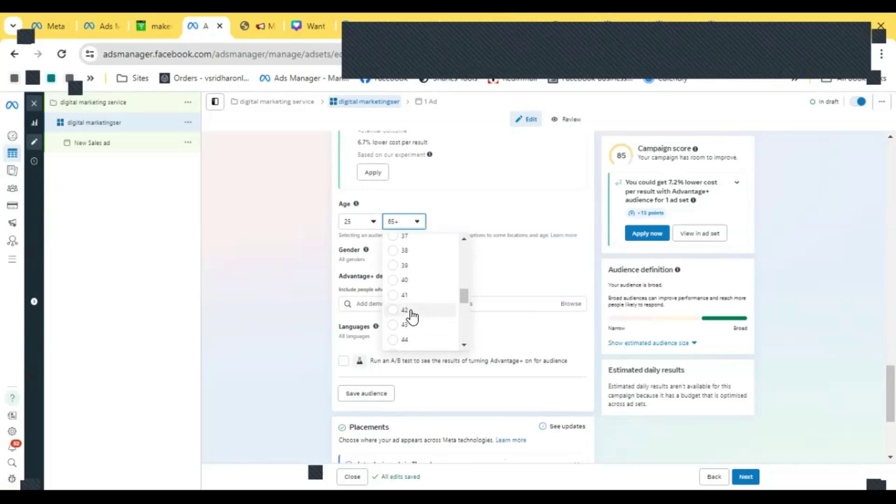
scroll(400, 298, up, 3)
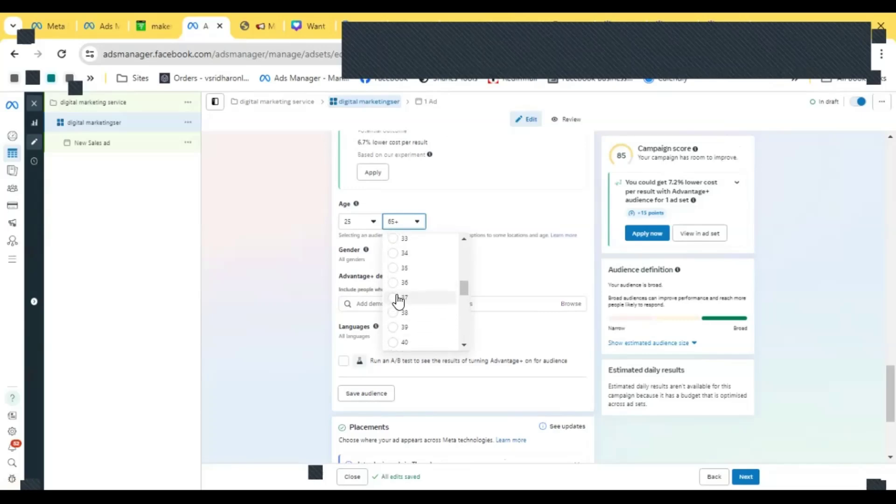
click(401, 270)
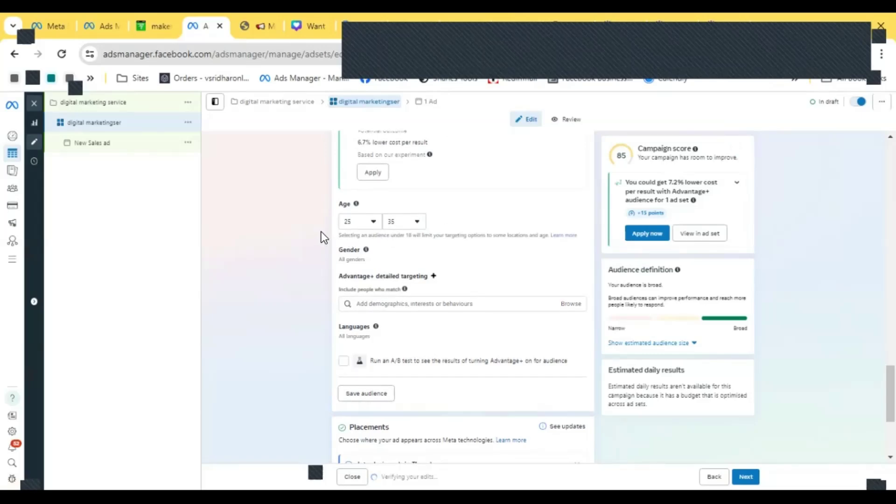
- Open the gender options, try Men and Women, and reselect All
mouse_move(366, 250)
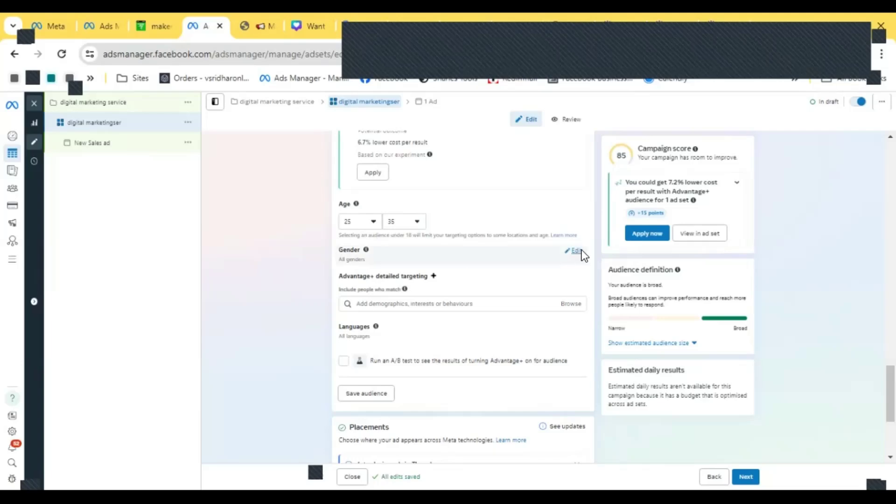
click(575, 251)
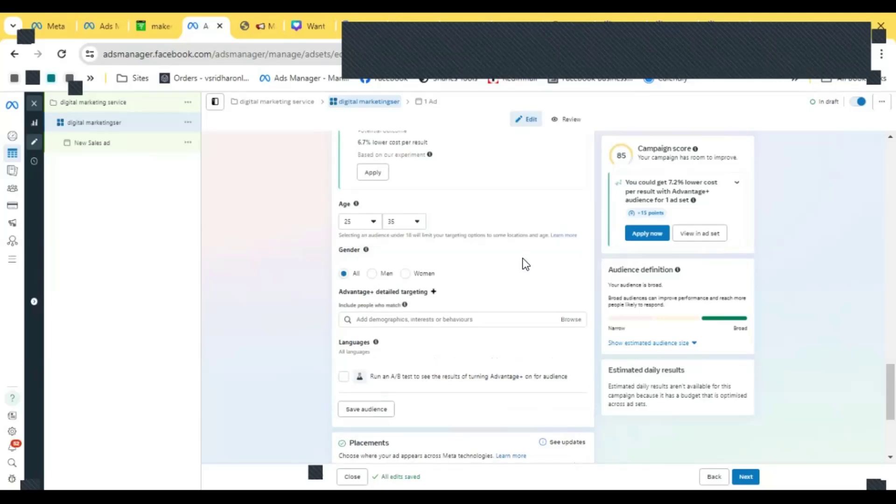
click(372, 273)
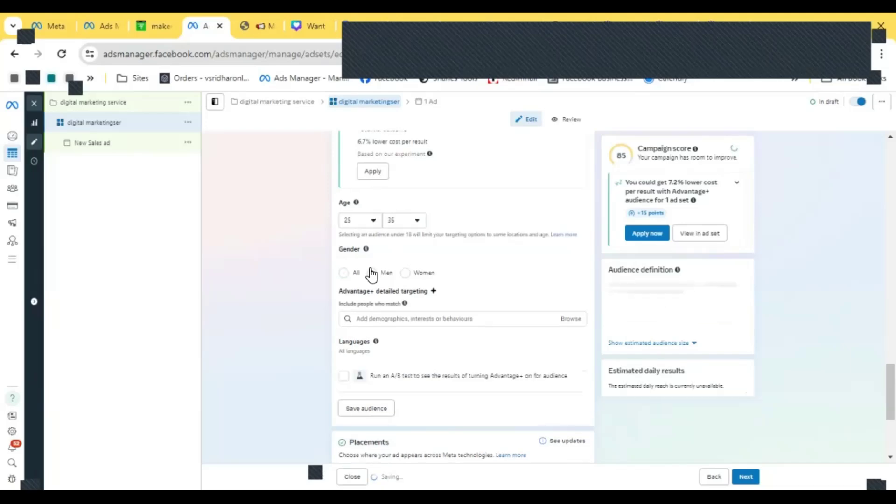
click(345, 274)
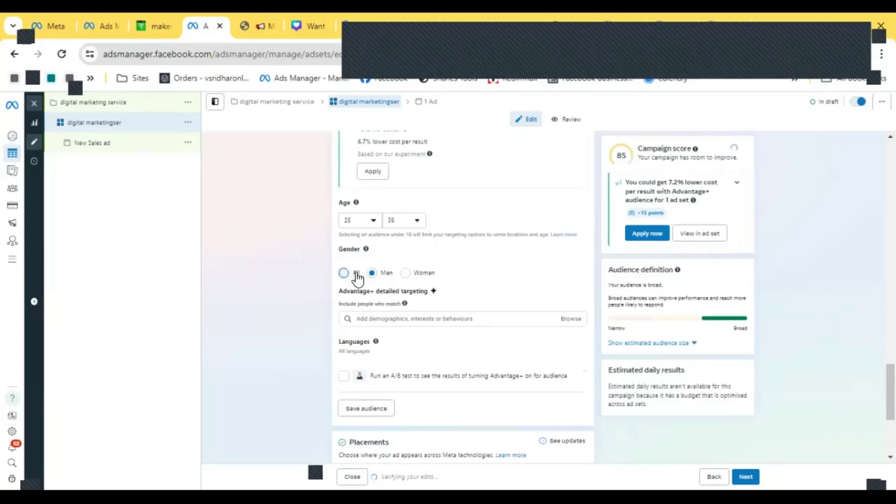
click(406, 274)
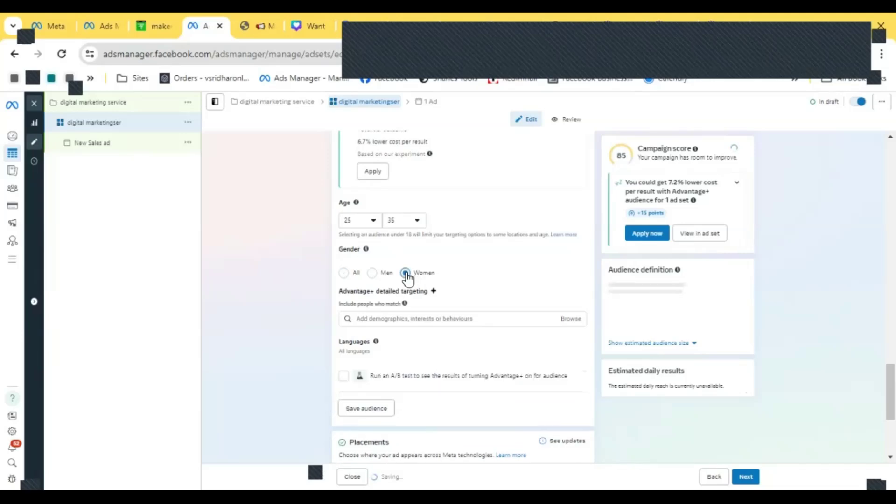
click(344, 274)
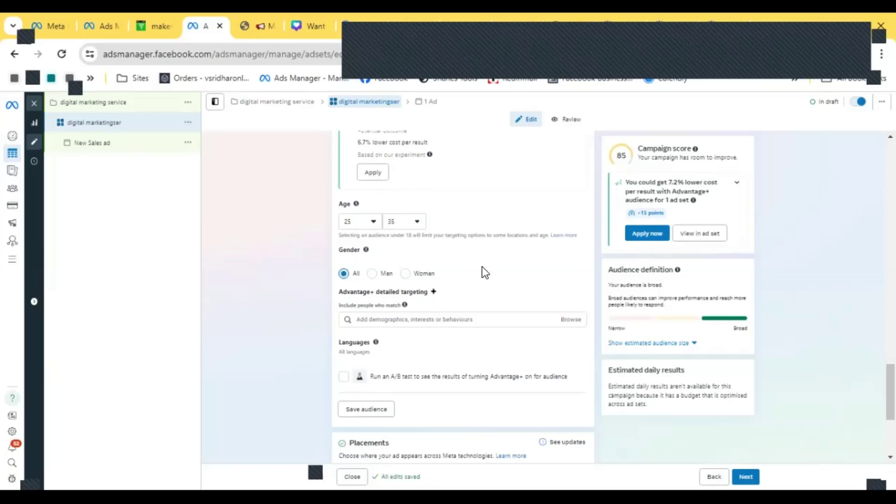
- Browse the detailed targeting Demographics list, examining the Education level categories
scroll(483, 267, down, 1)
click(544, 255)
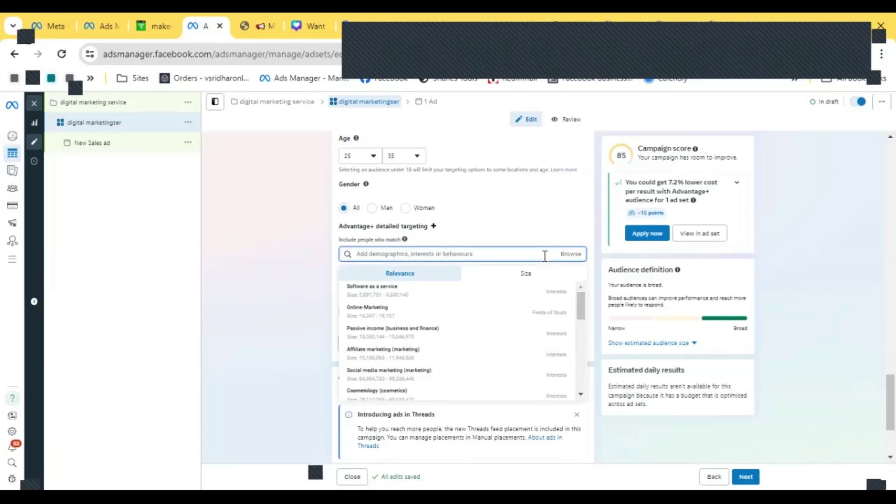
click(571, 254)
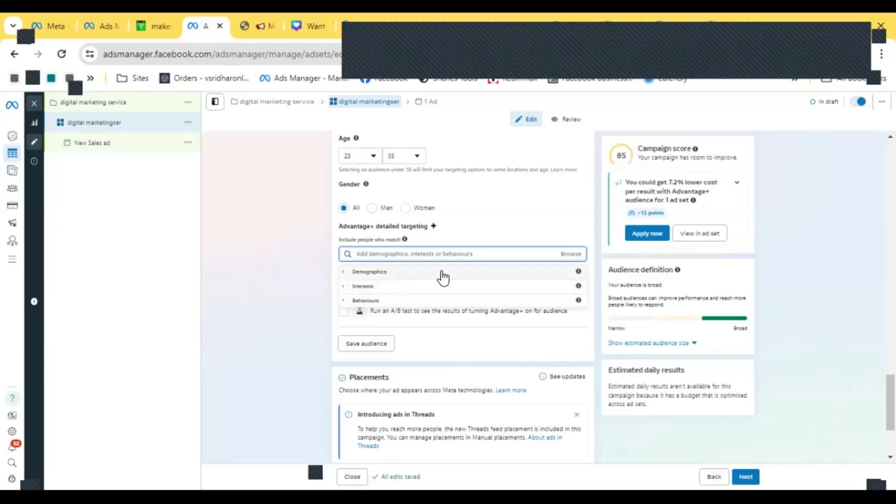
click(343, 272)
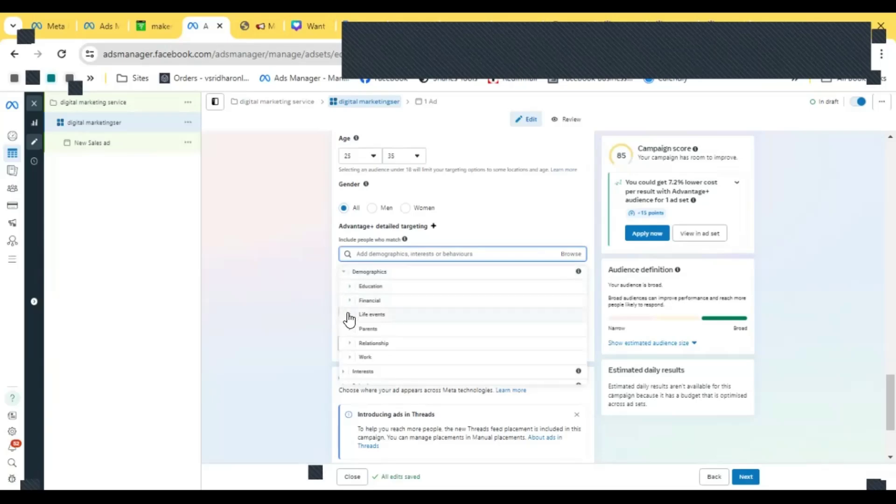
scroll(349, 321, down, 1)
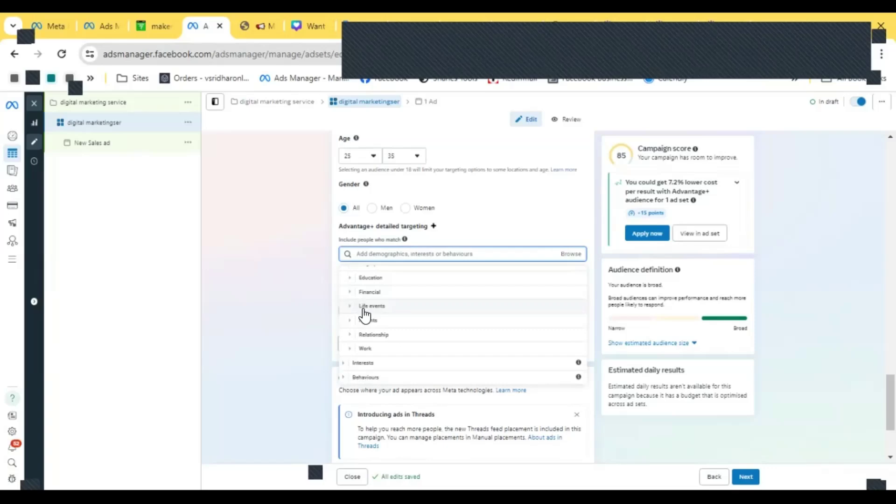
click(349, 279)
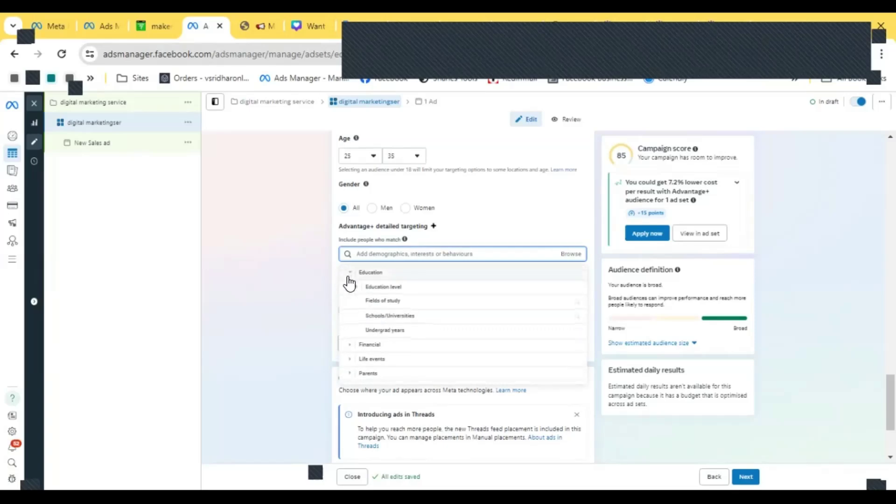
click(361, 289)
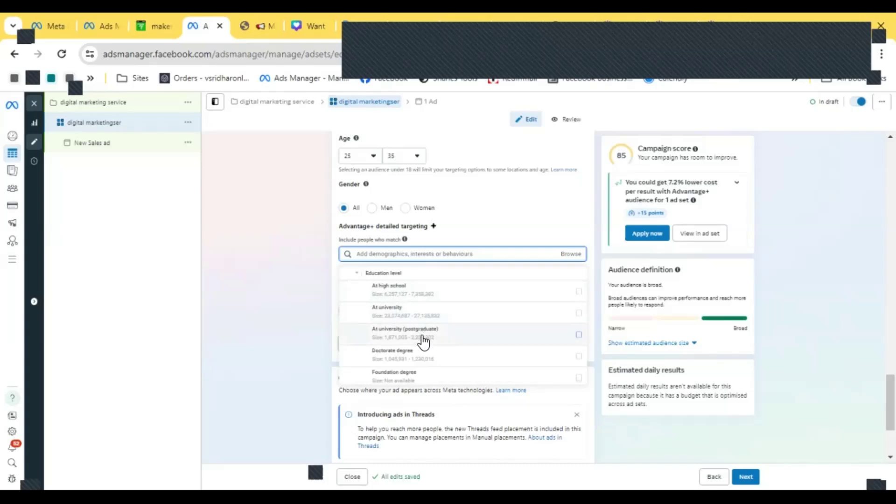
scroll(513, 350, down, 3)
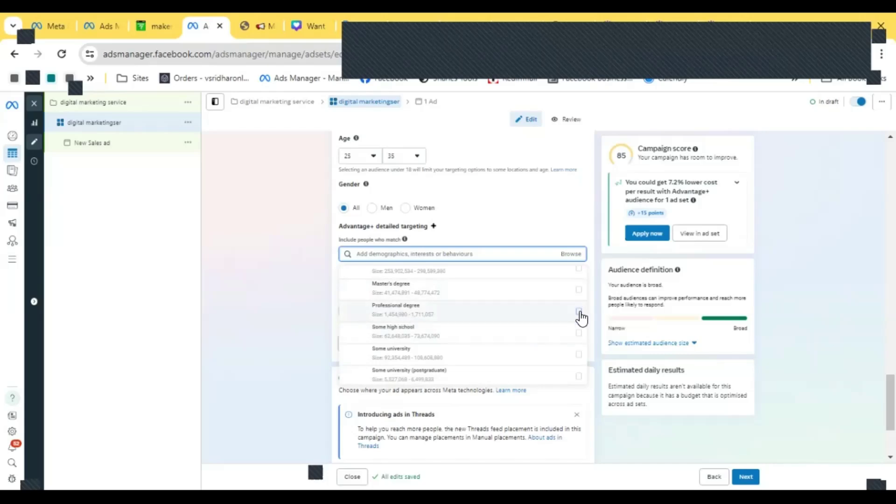
scroll(481, 355, down, 4)
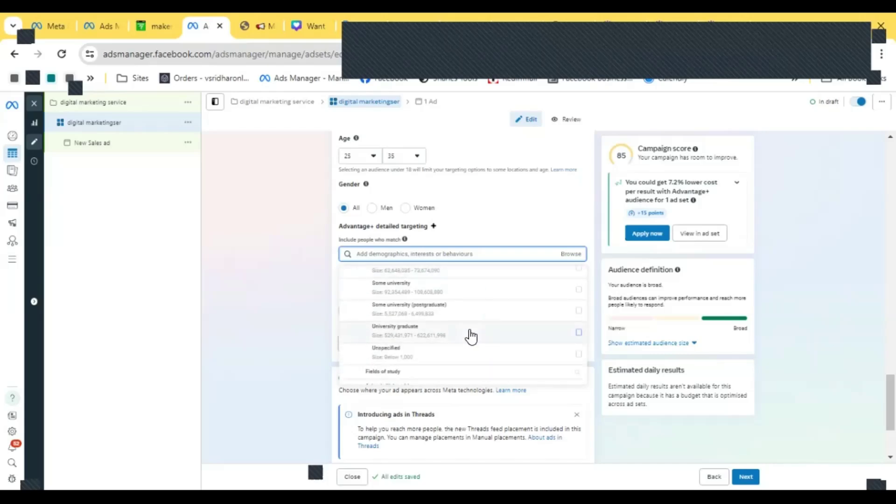
scroll(464, 331, up, 2)
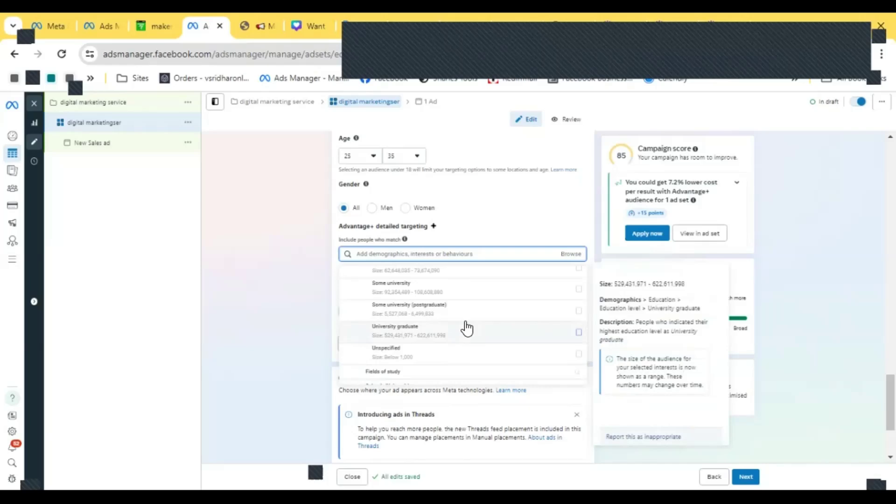
scroll(466, 329, down, 2)
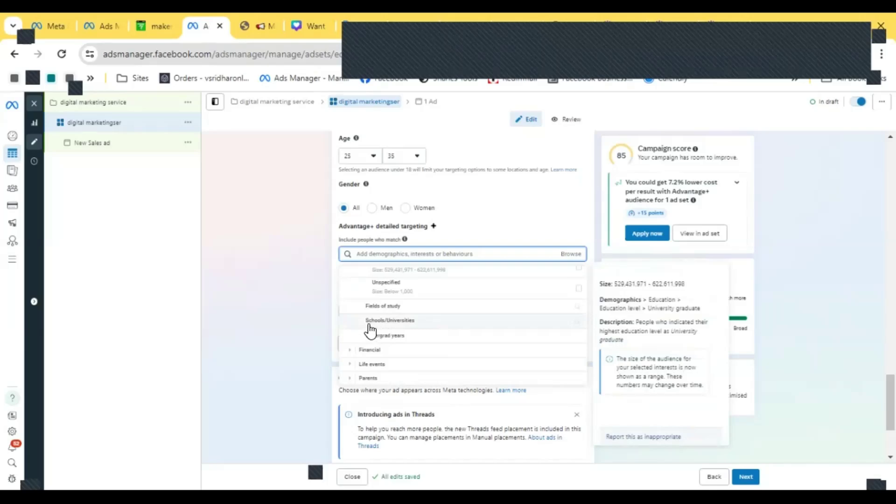
- Examine the Financial income categories in the detailed targeting browser
click(353, 351)
scroll(353, 345, down, 3)
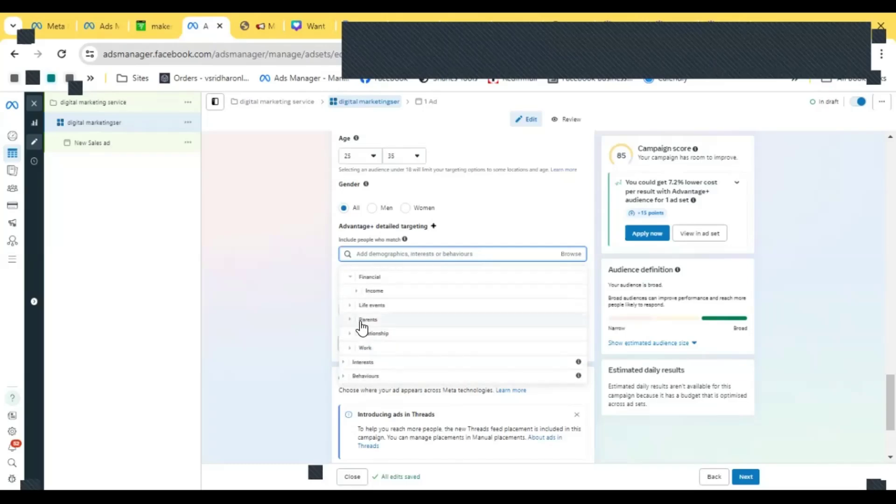
click(357, 291)
scroll(358, 294, down, 1)
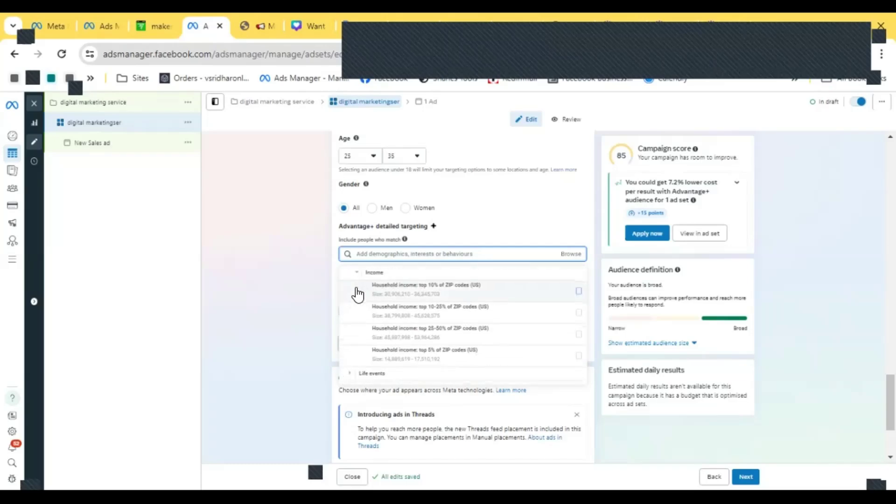
click(357, 273)
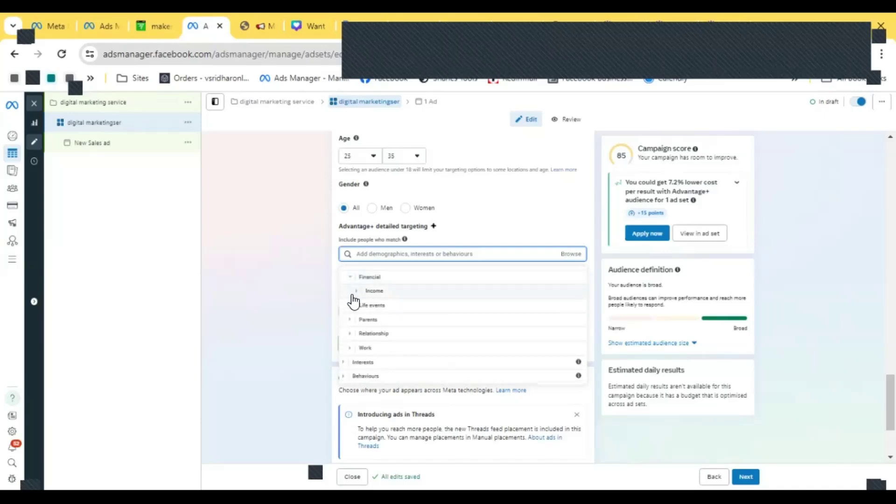
- Browse the Life events and Parents categories in the detailed targeting browser
click(350, 309)
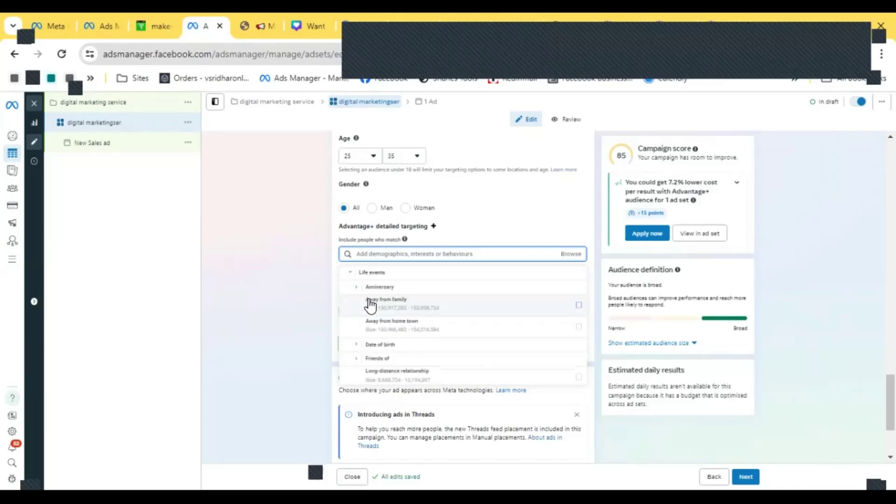
scroll(400, 292, down, 1)
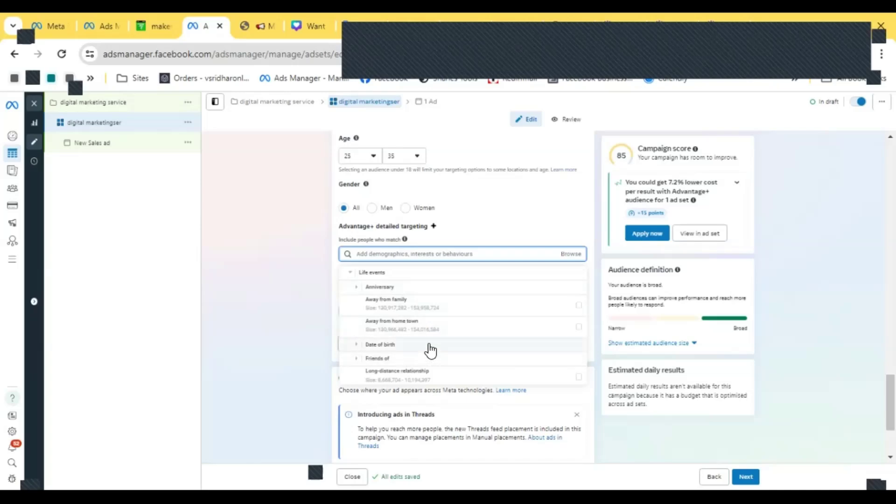
scroll(422, 346, down, 2)
scroll(421, 341, down, 2)
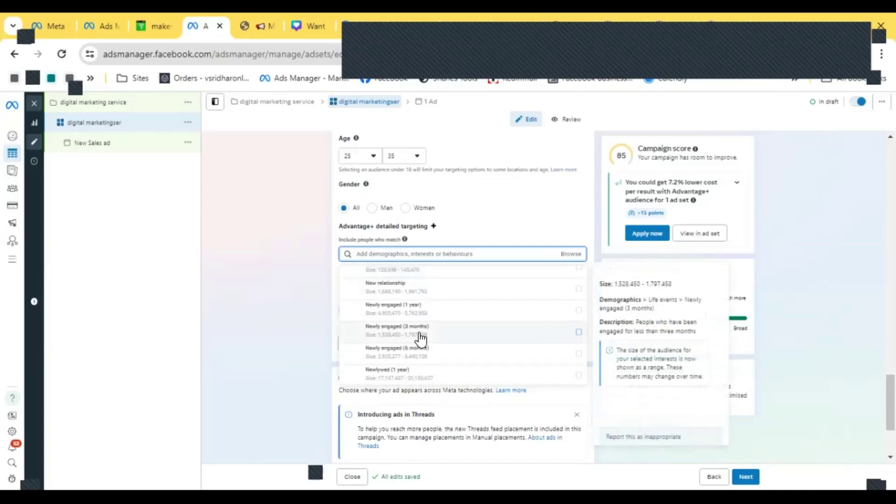
scroll(406, 350, down, 4)
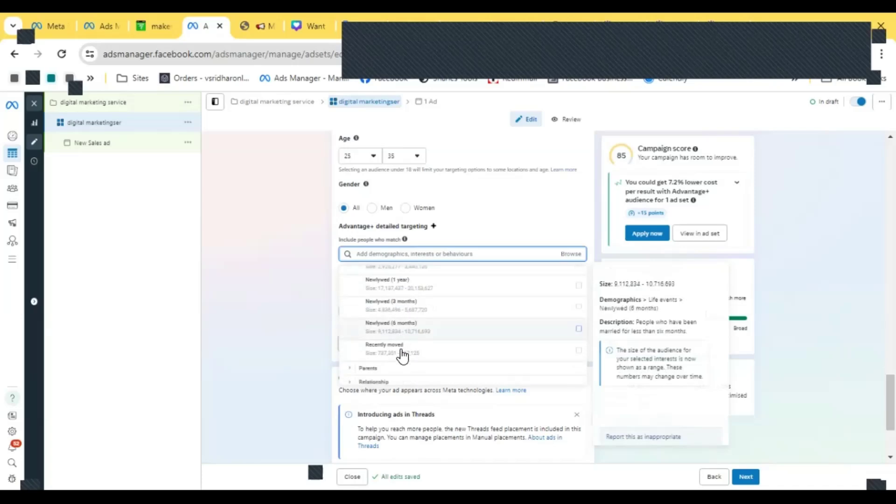
click(348, 327)
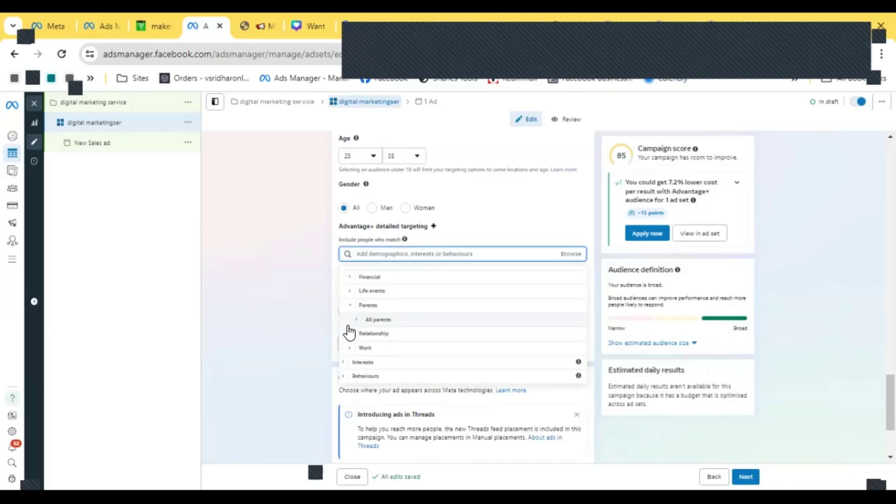
- Examine the Relationship status categories in the detailed targeting browser
click(351, 334)
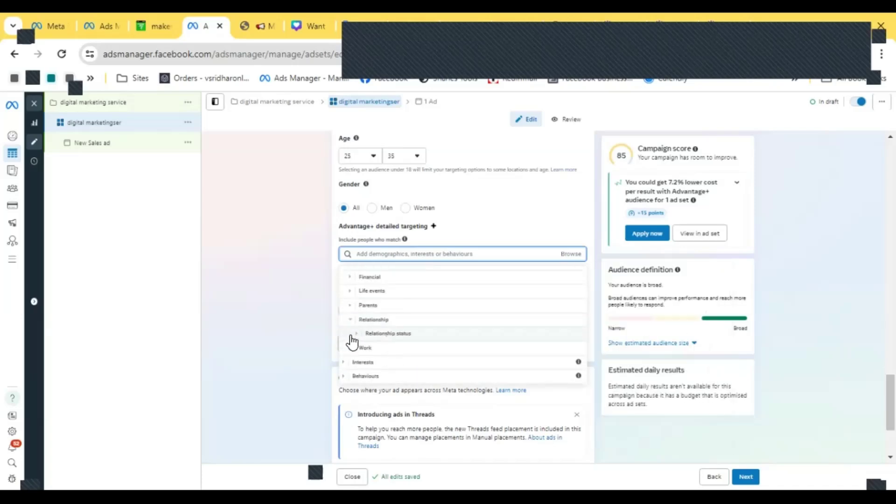
click(357, 335)
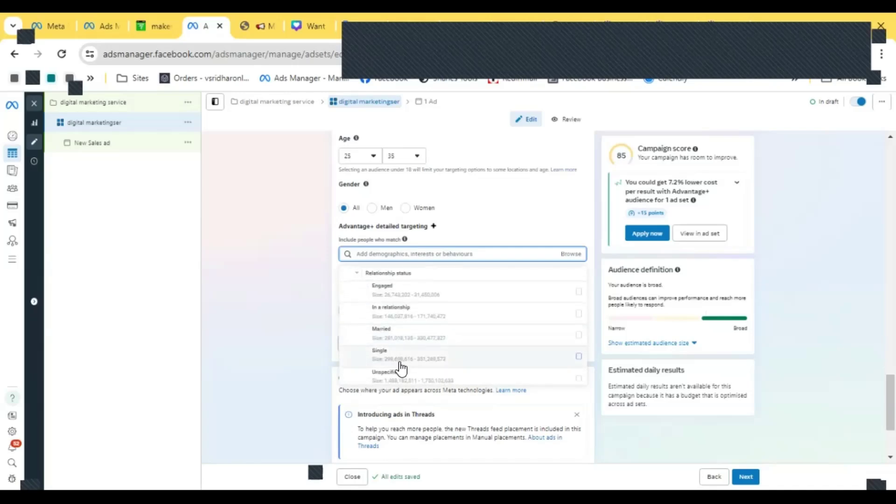
click(357, 274)
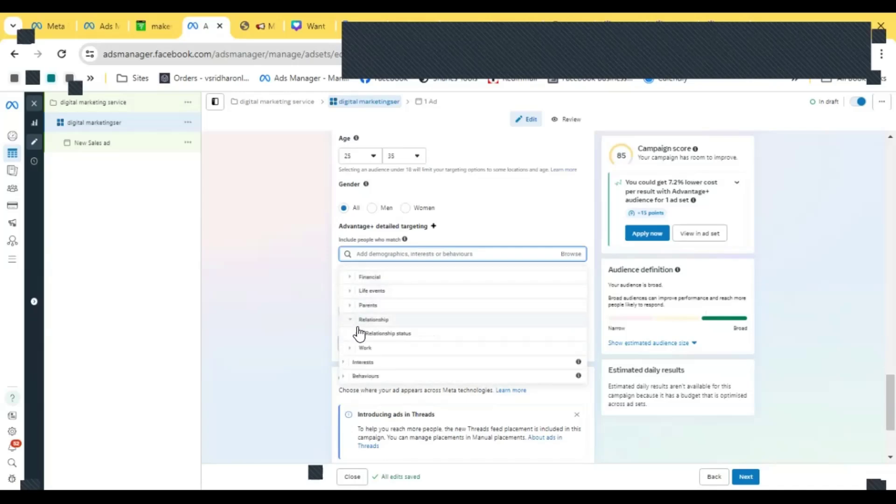
- Add IT and technical services from Demographics > Work > Industries to the detailed targeting
click(352, 347)
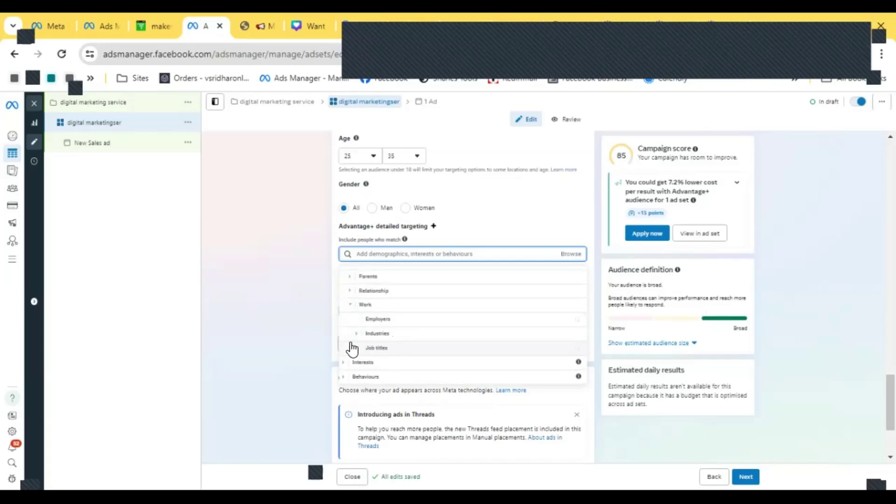
click(356, 333)
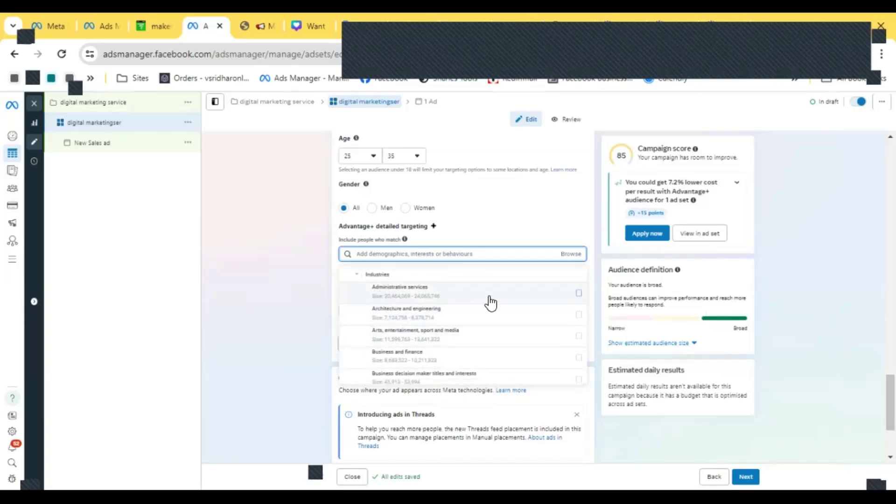
mouse_move(570, 293)
scroll(461, 312, down, 3)
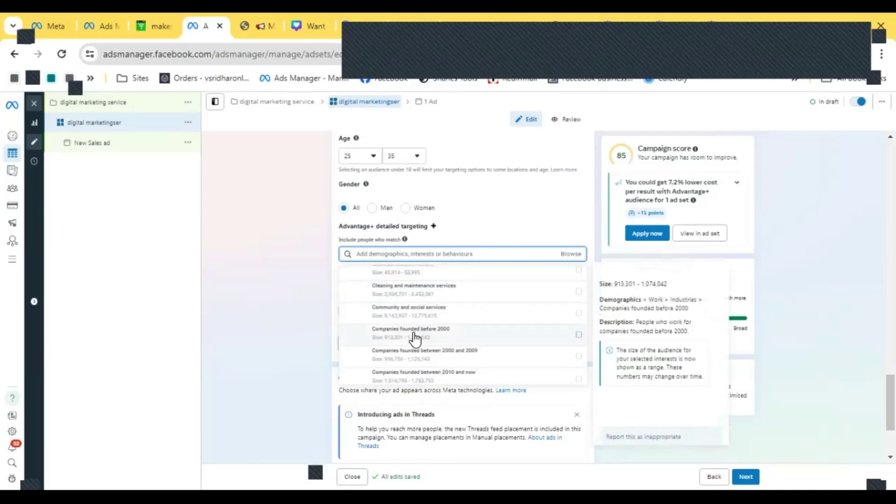
scroll(423, 332, down, 3)
scroll(423, 332, down, 5)
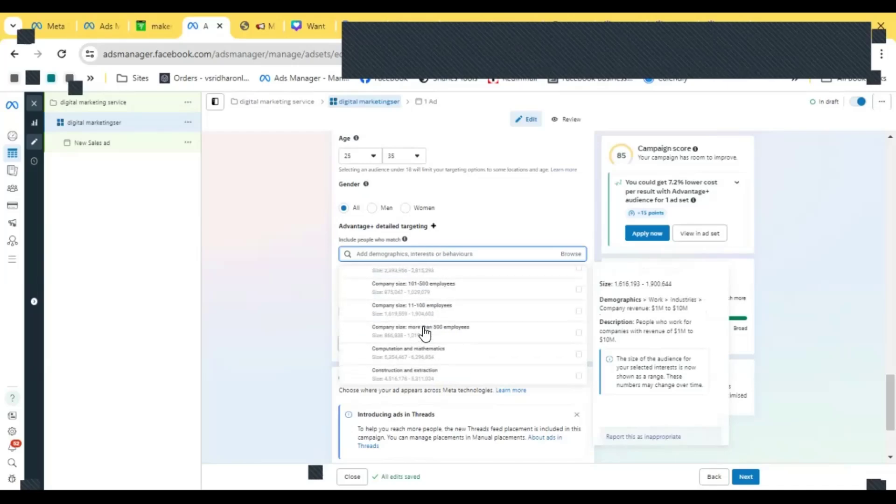
scroll(424, 332, down, 3)
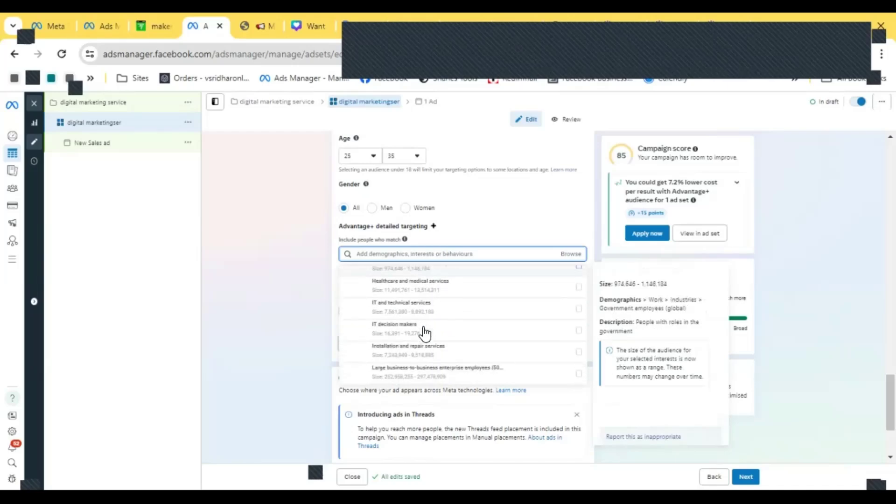
click(579, 310)
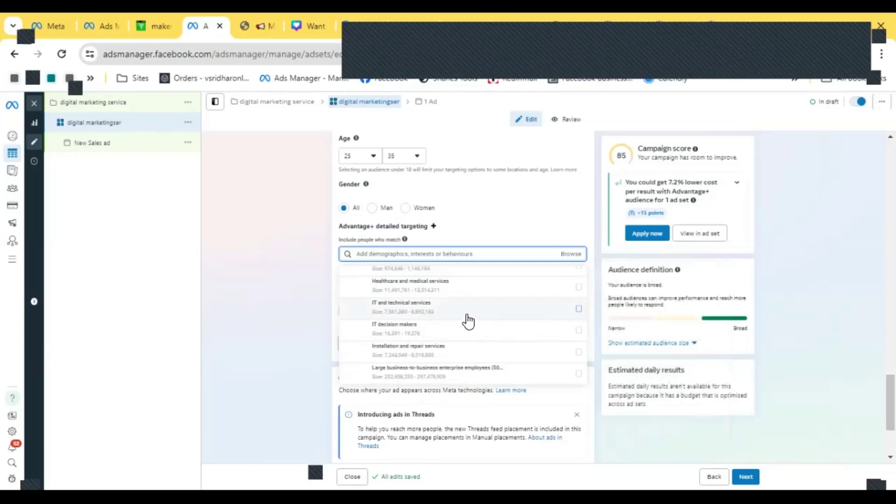
- Browse the remaining Industries and the Interests categories such as Hobbies, Home and garden, and Shopping and fashion
scroll(524, 316, down, 5)
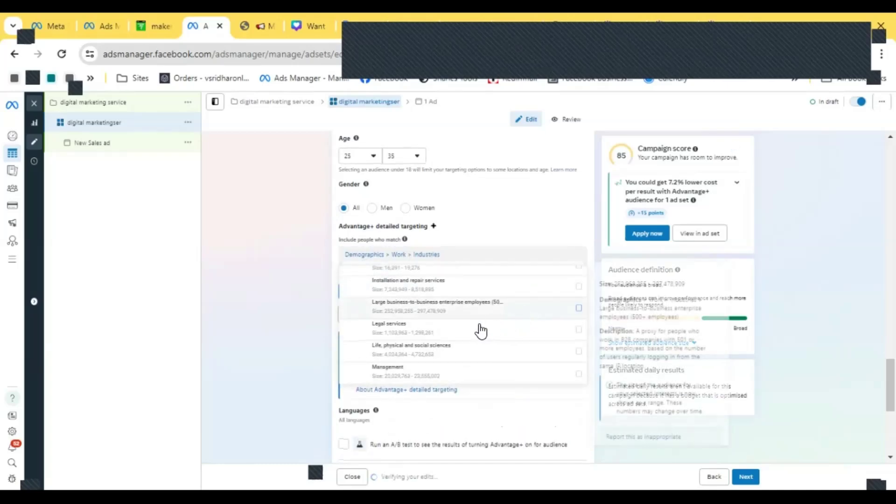
scroll(450, 333, down, 2)
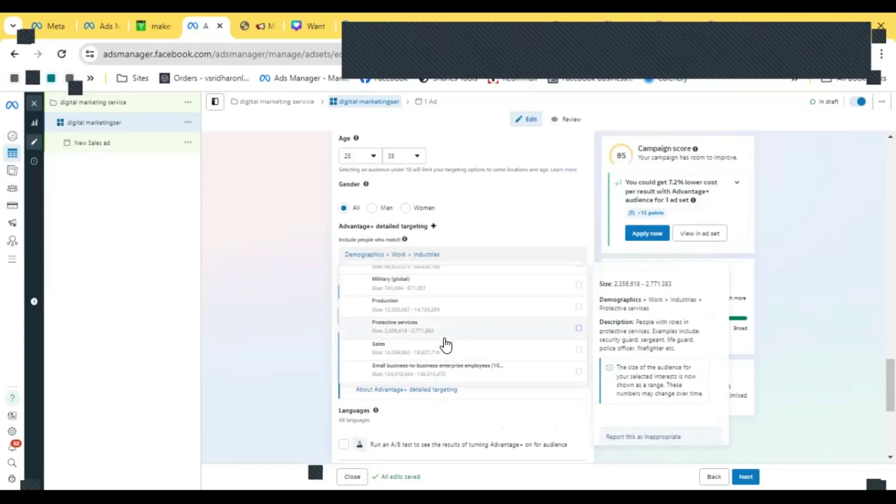
scroll(443, 340, down, 2)
scroll(441, 343, down, 2)
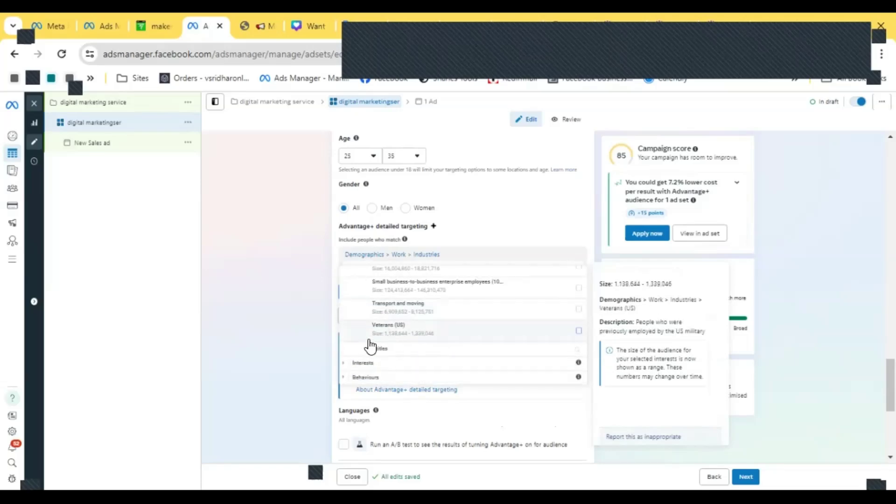
click(345, 365)
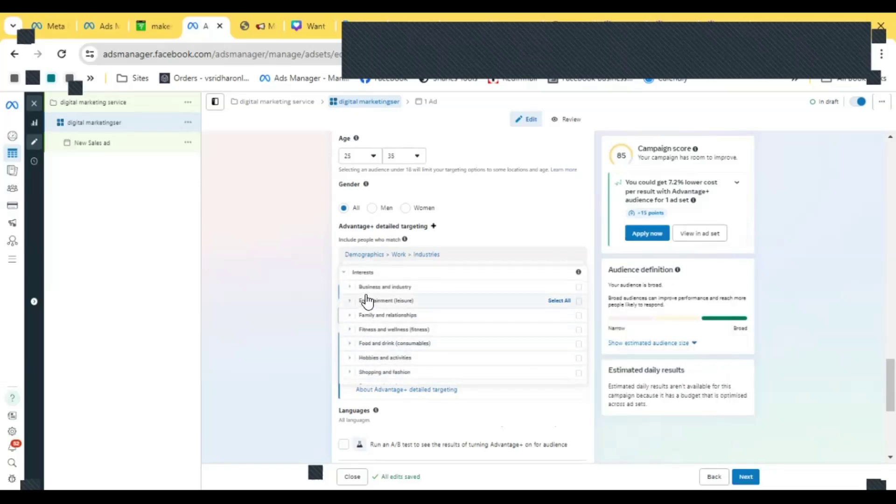
scroll(369, 322, down, 2)
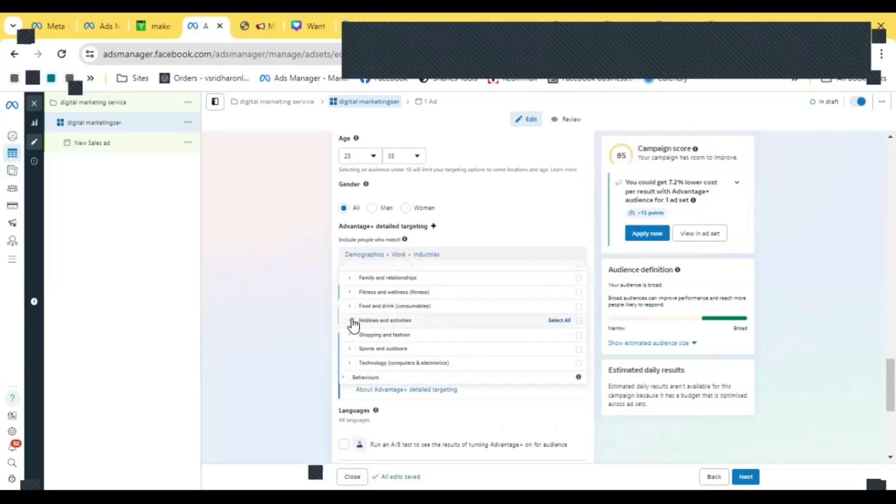
click(351, 321)
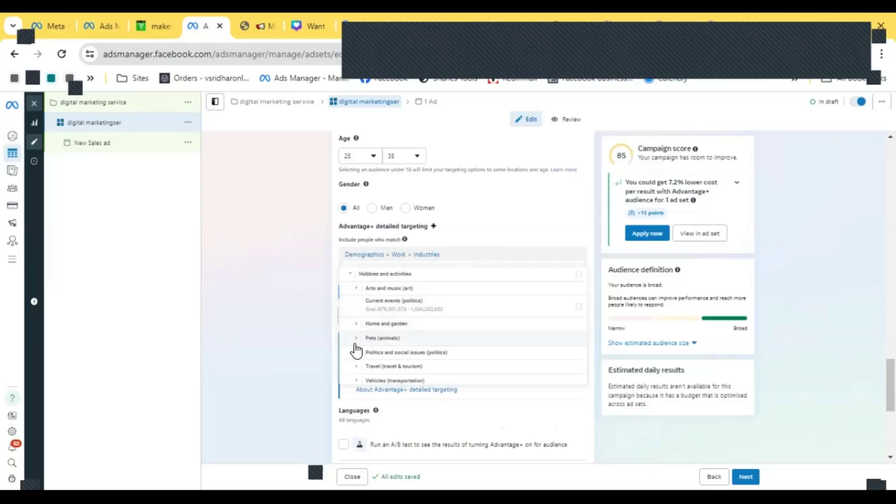
click(358, 324)
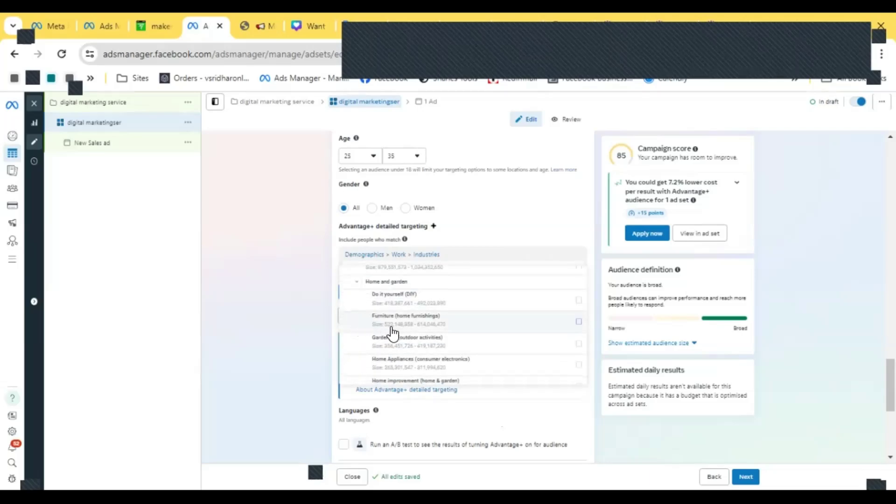
scroll(389, 335, down, 3)
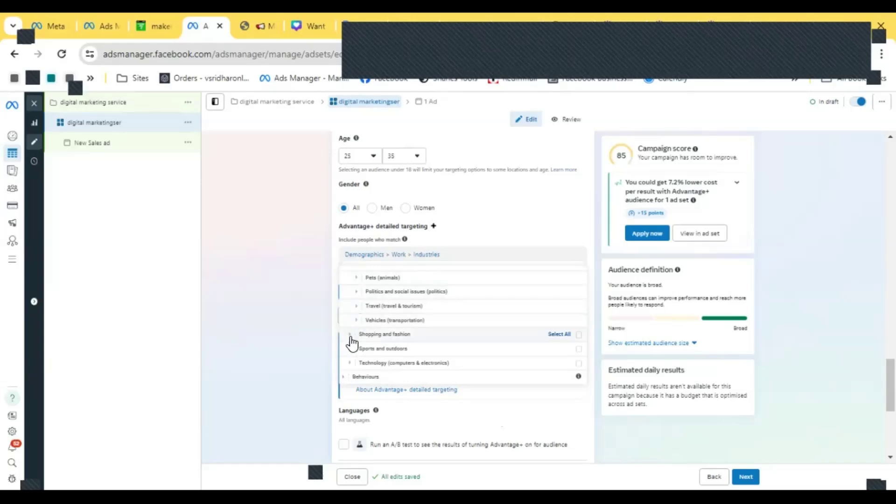
click(349, 334)
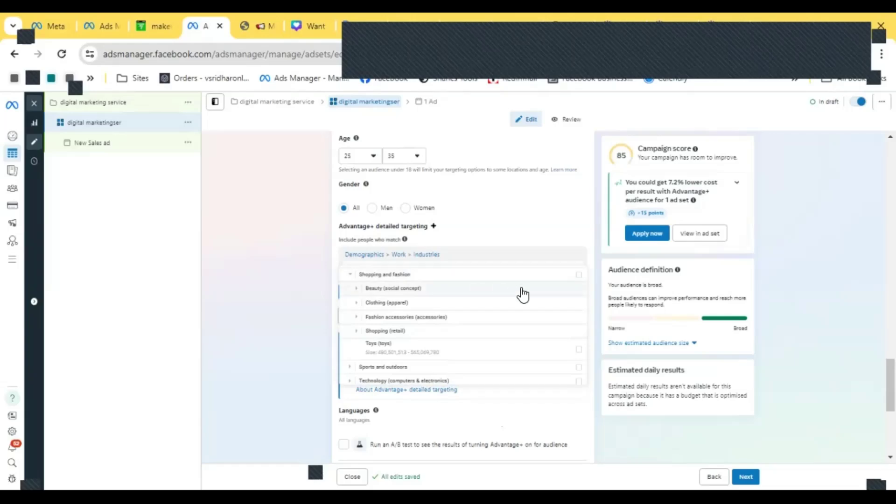
click(350, 367)
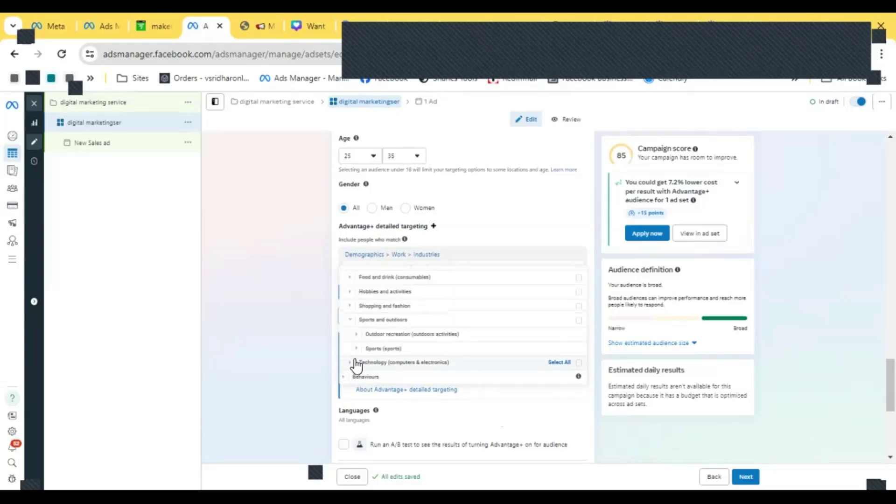
- Add Engaged shoppers from Behaviours > Purchase behaviour and Frequent travellers from Travel to the detailed targeting
click(344, 376)
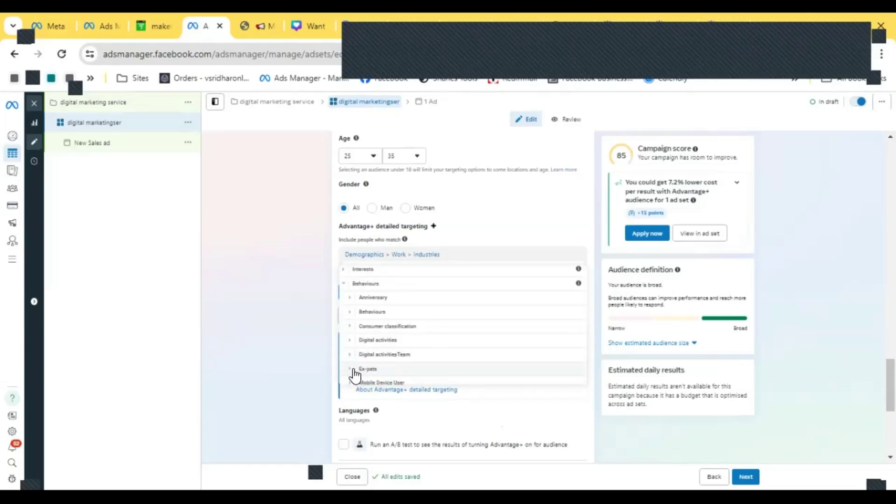
scroll(362, 368, down, 3)
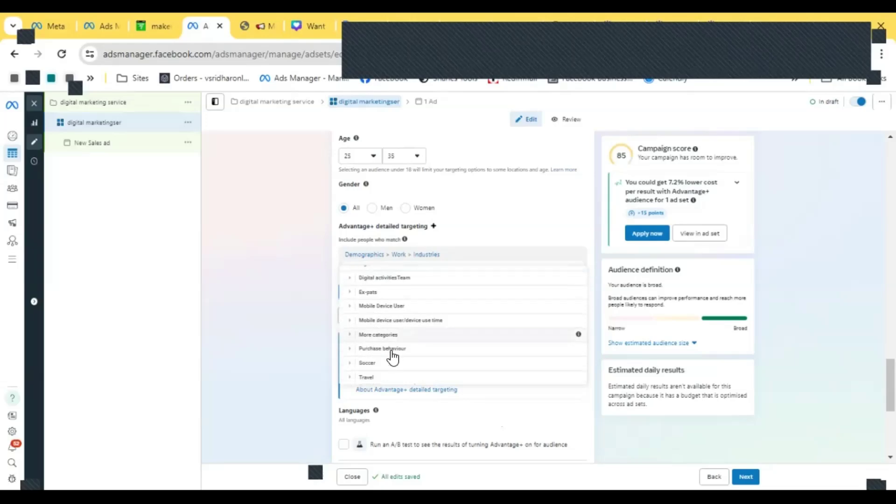
click(351, 349)
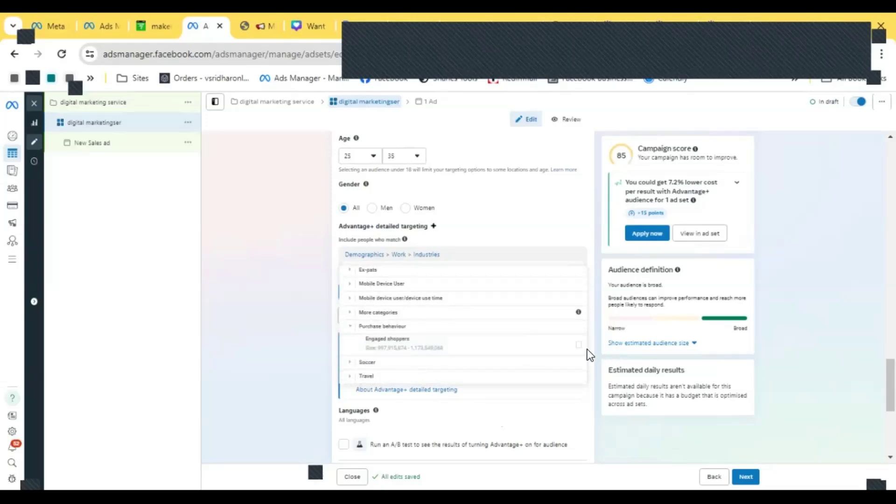
click(578, 345)
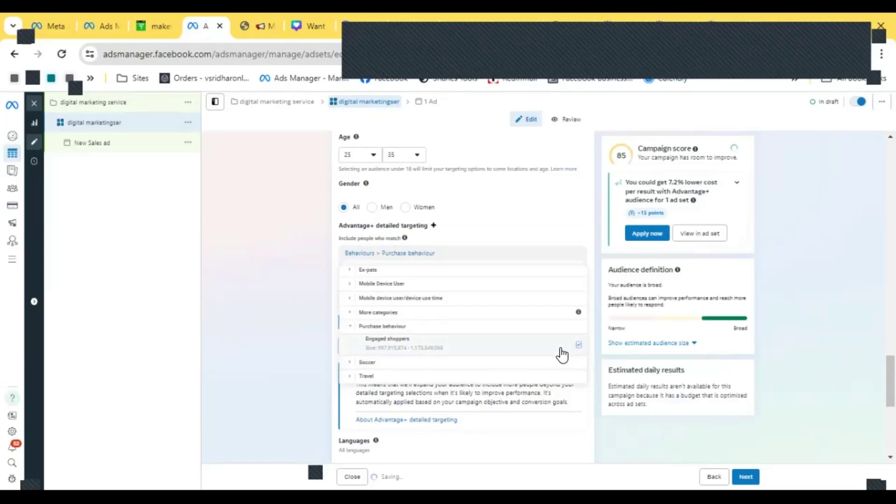
click(345, 378)
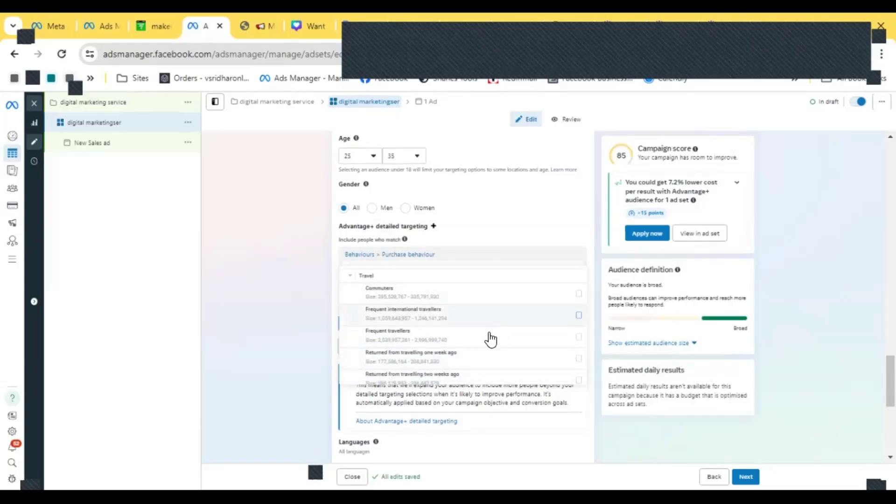
click(578, 337)
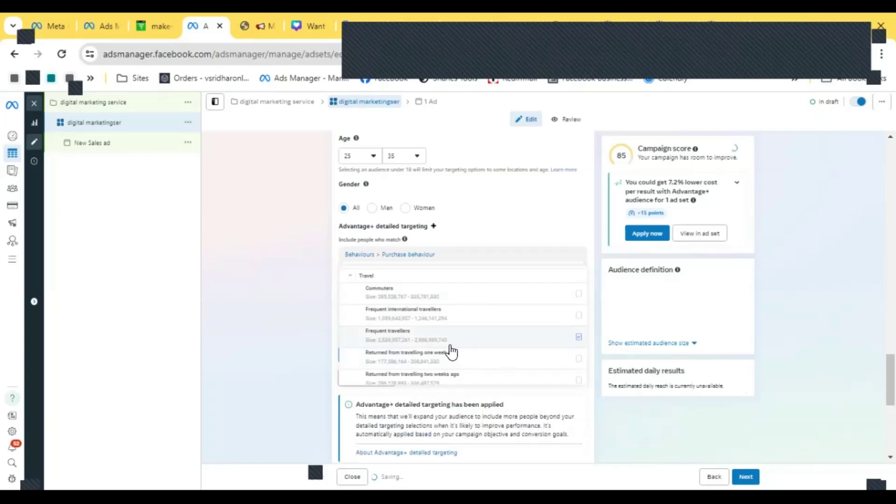
- Review the selected detailed targeting entries and the audience settings below them
scroll(425, 309, up, 5)
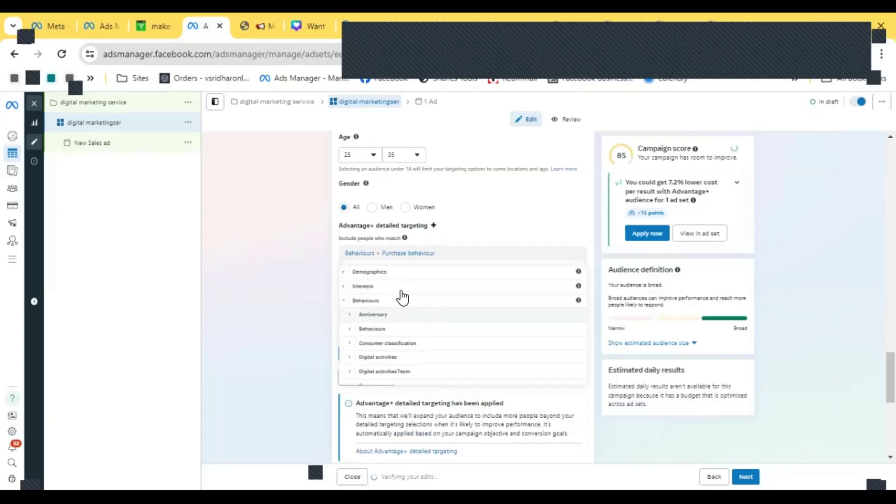
click(344, 274)
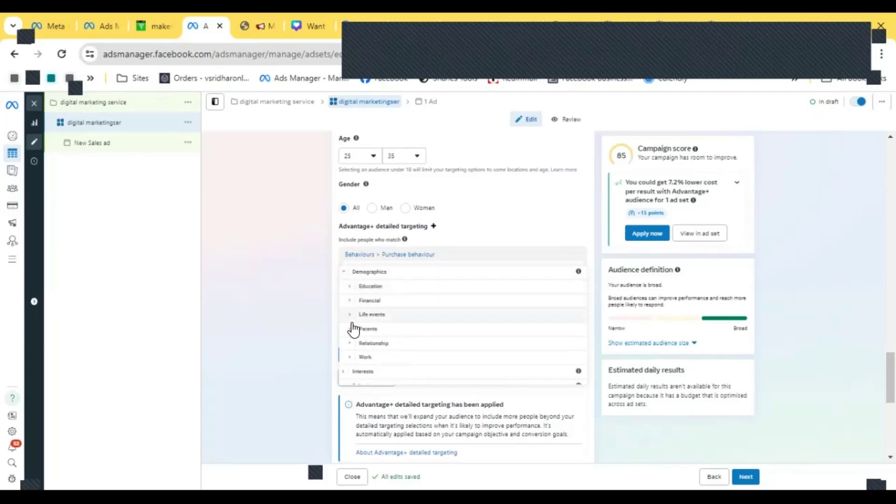
click(348, 343)
click(344, 272)
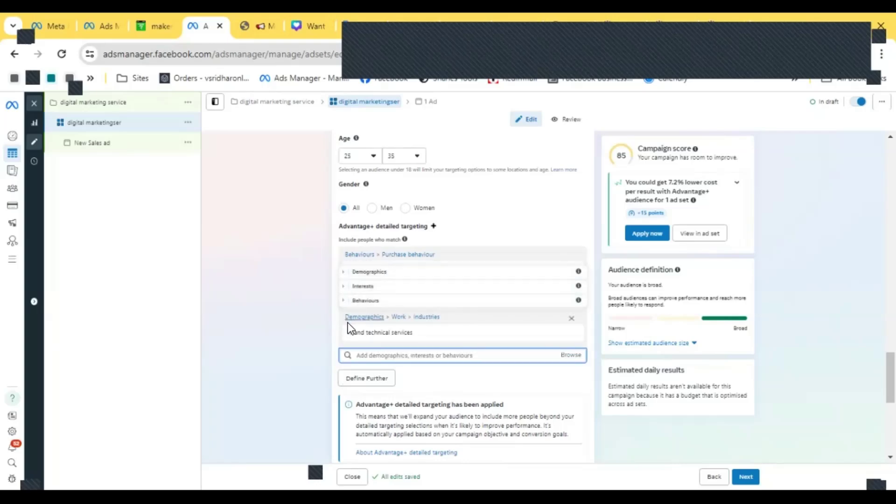
scroll(480, 348, down, 2)
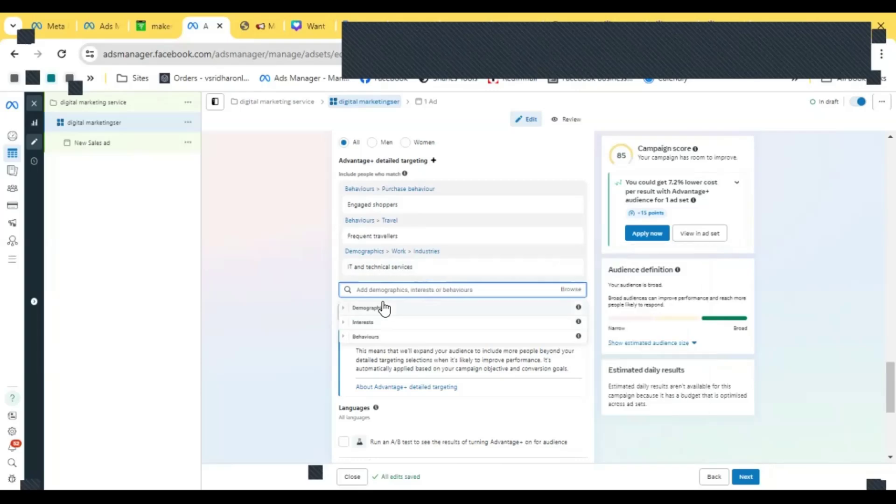
mouse_move(451, 242)
scroll(452, 249, down, 2)
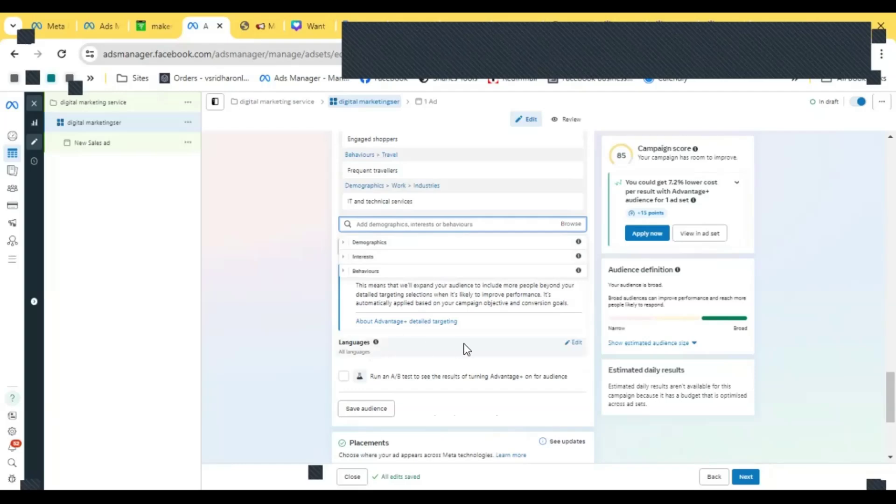
scroll(488, 337, down, 5)
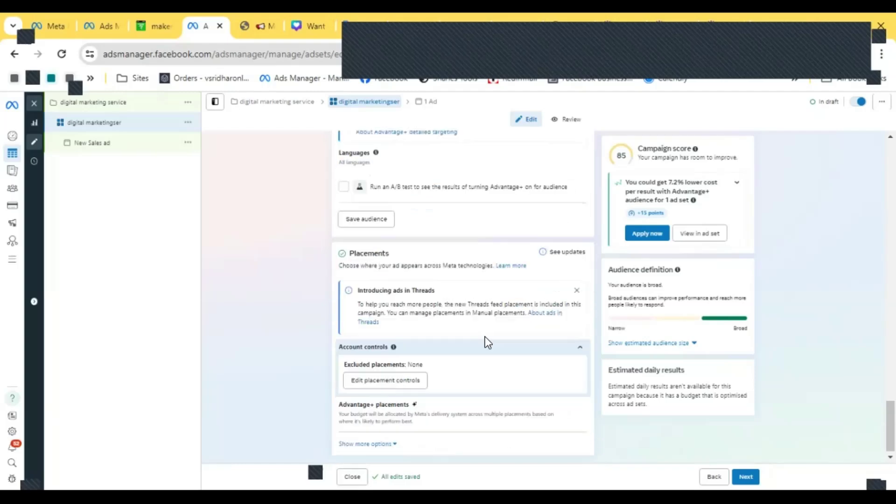
scroll(442, 213, up, 5)
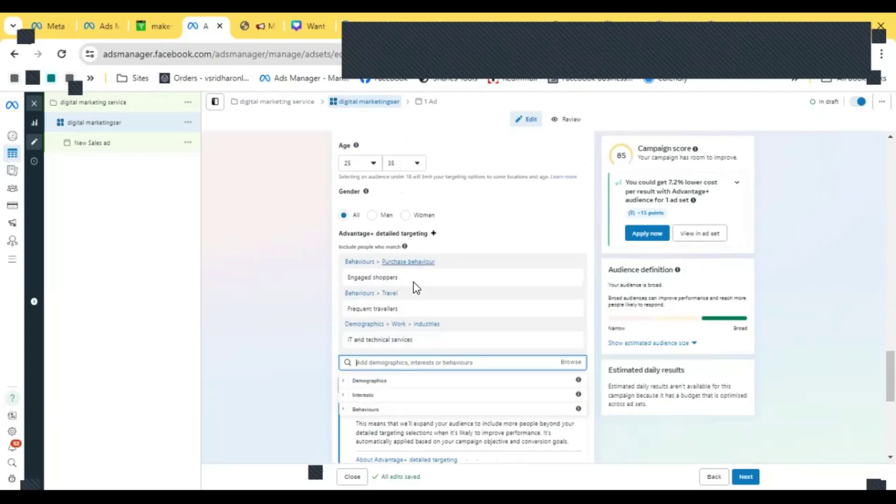
- Search detailed targeting for business and add Small business (business and finance)
click(527, 362)
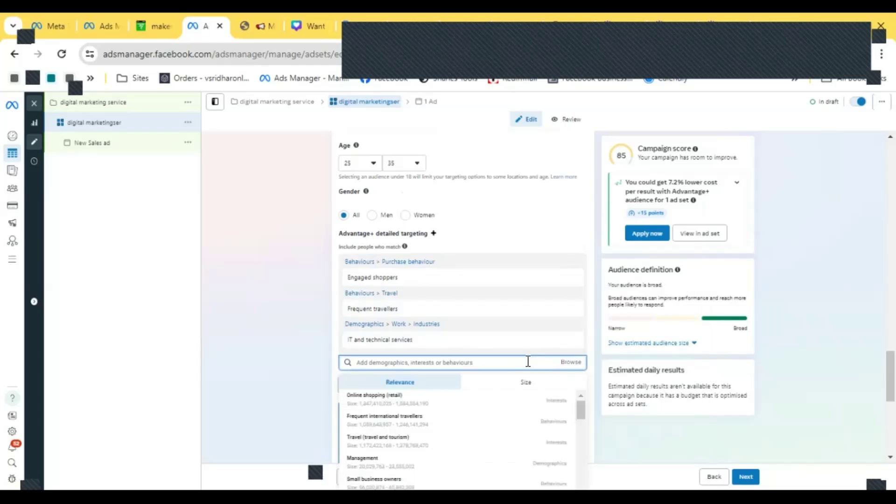
text(business)
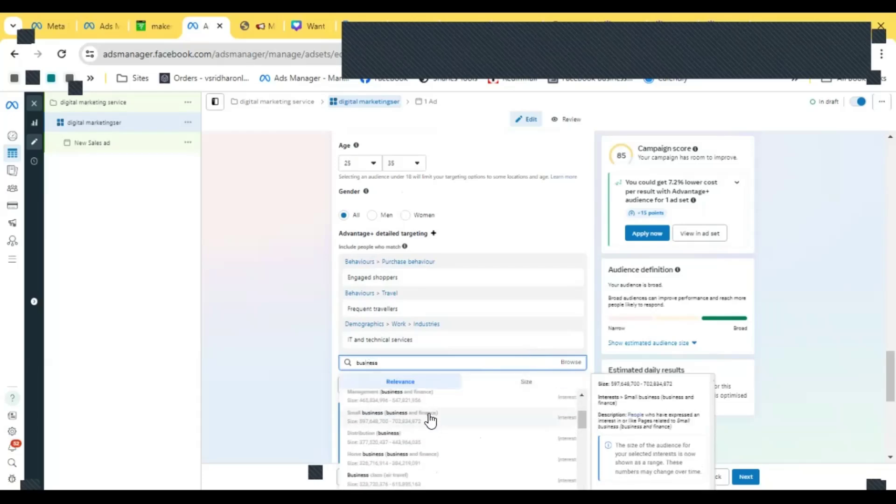
click(451, 419)
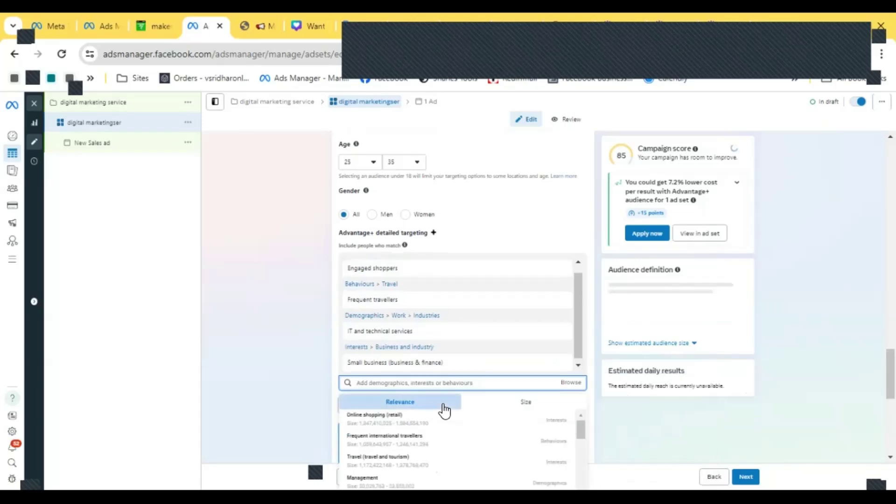
- Add Small business owners from the detailed targeting suggestions
scroll(509, 359, down, 3)
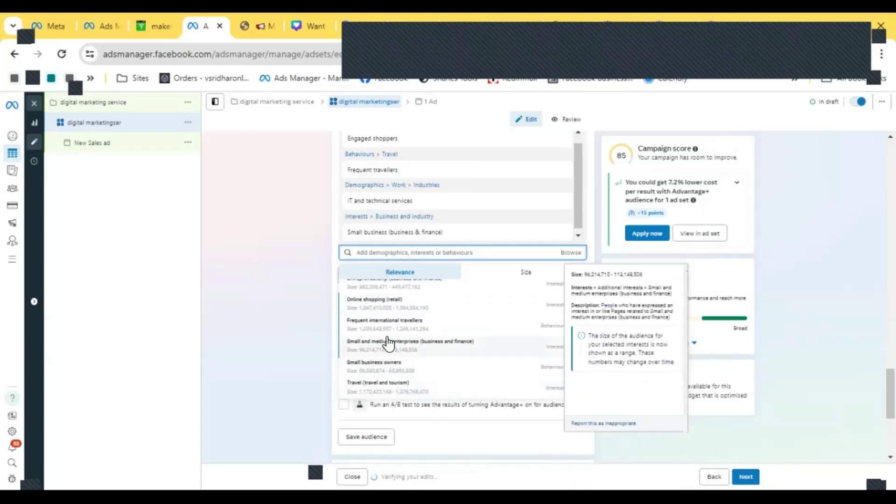
click(453, 381)
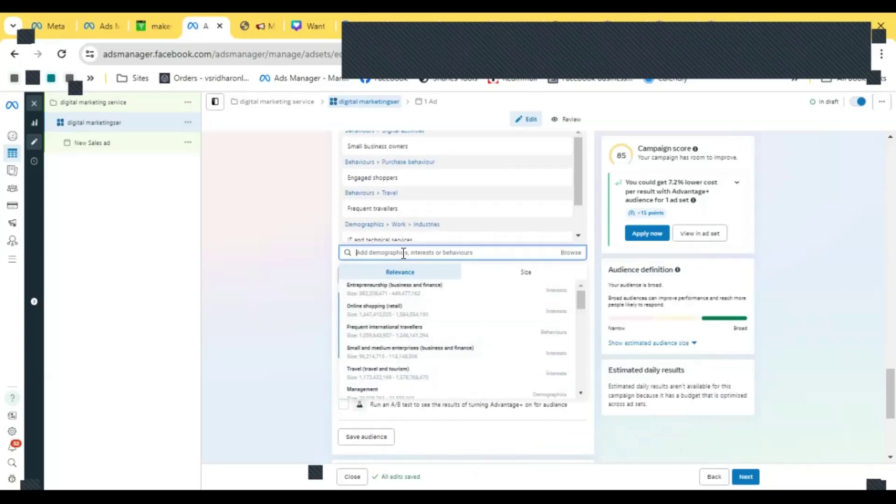
- Search detailed targeting for digital and add Digital marketing, Social media marketing, Online advertising and Entrepreneurship
text(al)
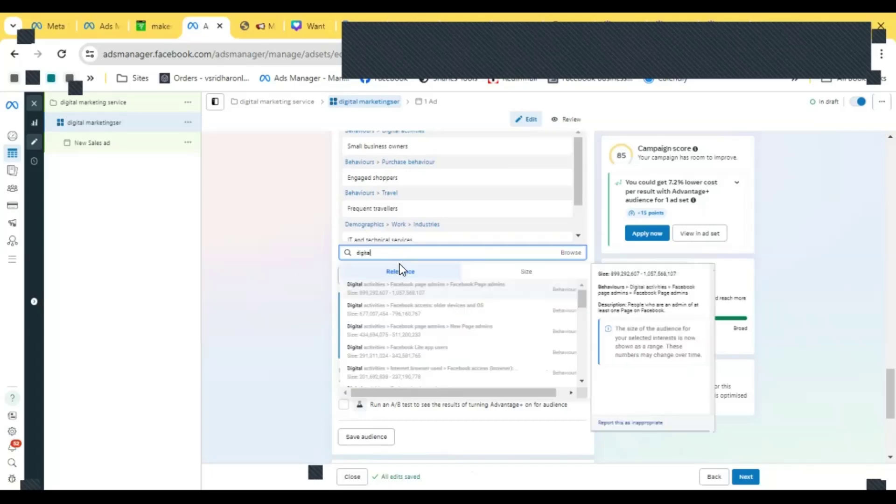
scroll(426, 310, down, 3)
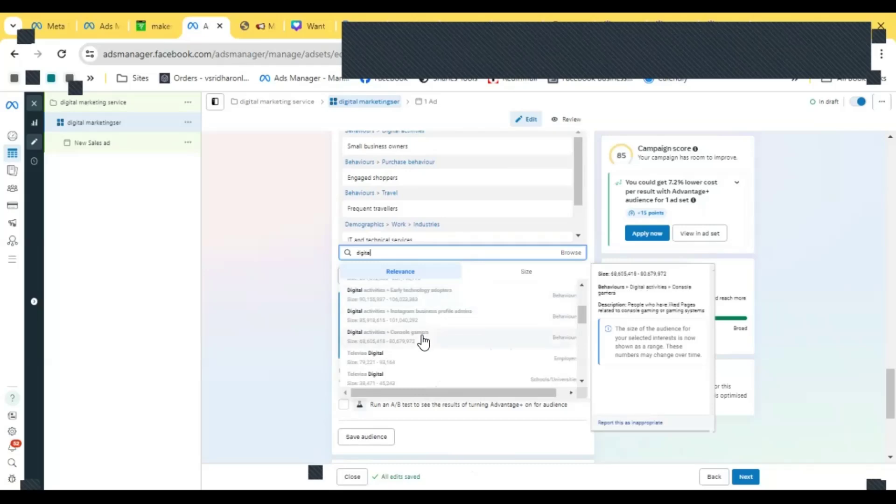
scroll(424, 342, down, 3)
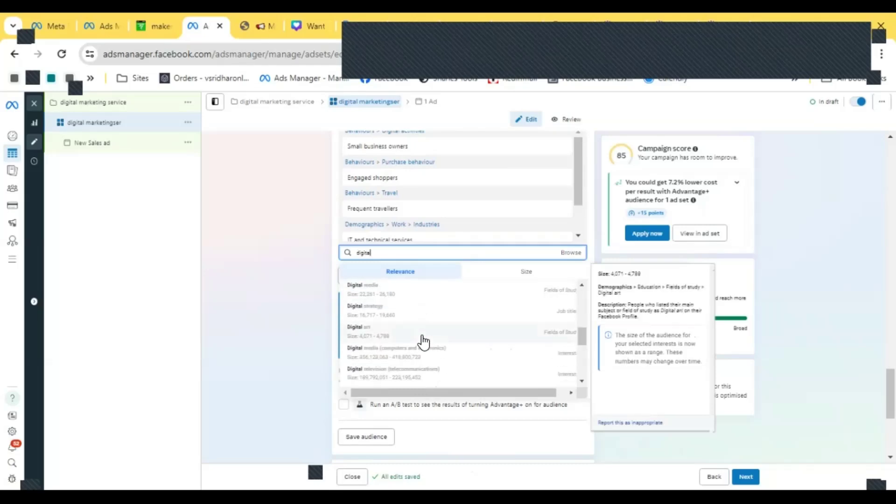
scroll(424, 342, down, 3)
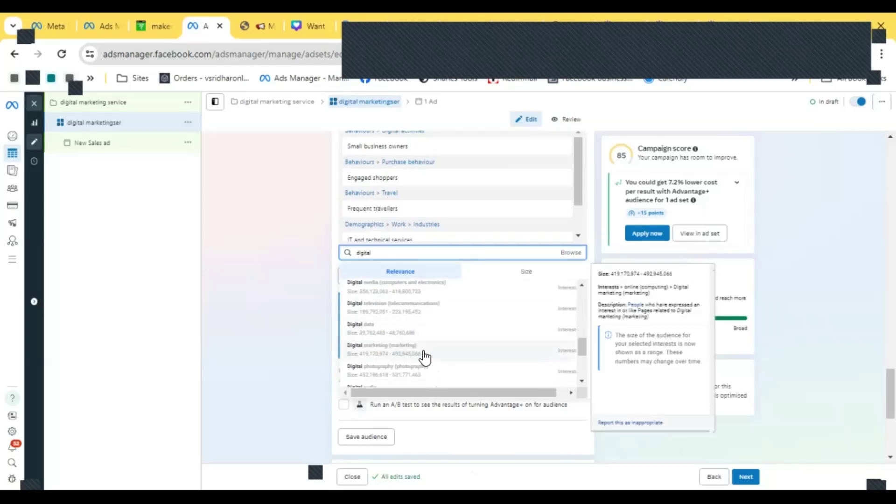
click(424, 356)
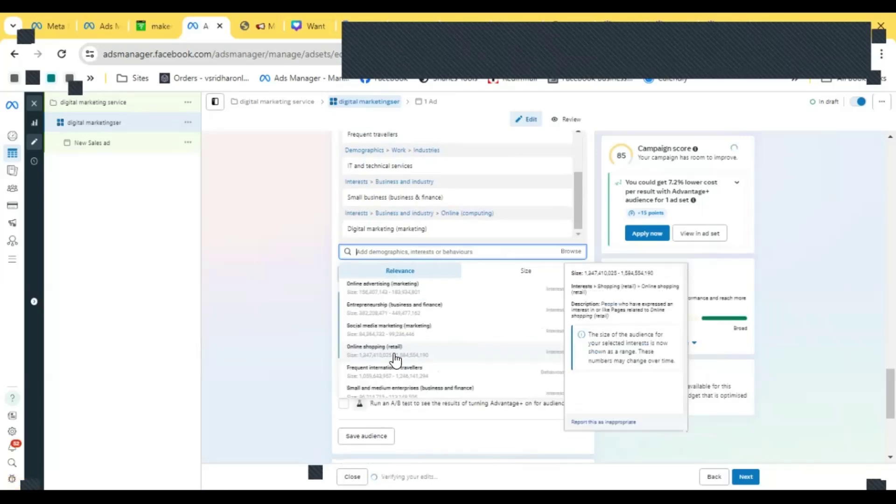
click(389, 332)
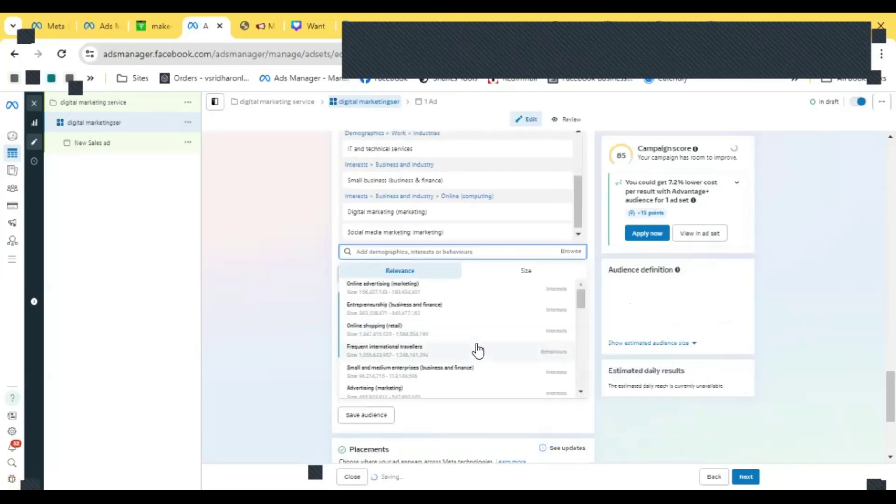
click(436, 308)
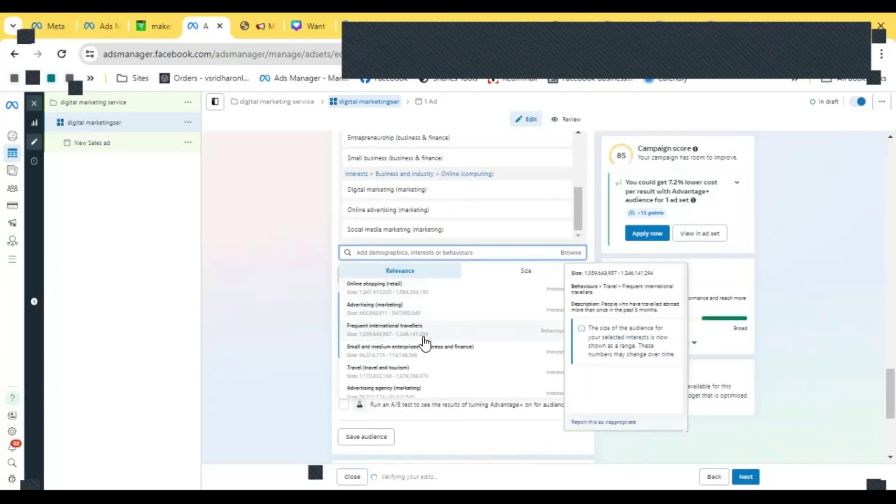
- Add Management and lead generation (marketing) from the suggestions to the detailed targeting
scroll(422, 343, down, 2)
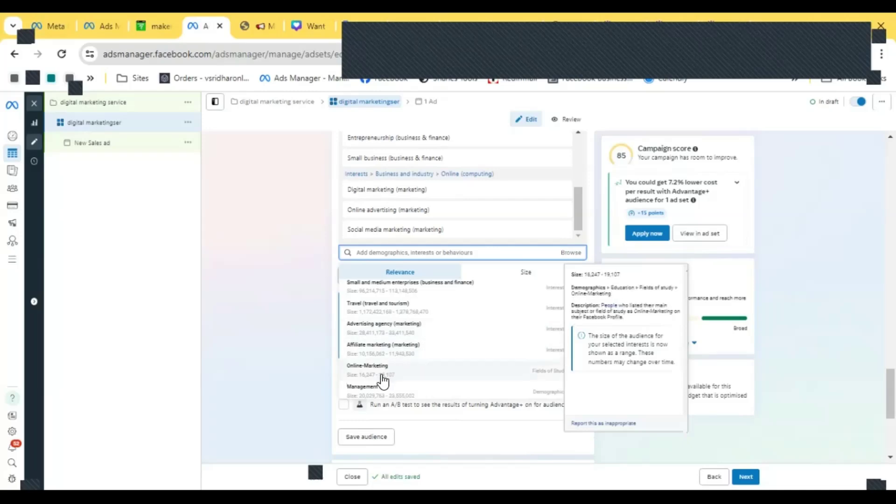
scroll(381, 380, down, 2)
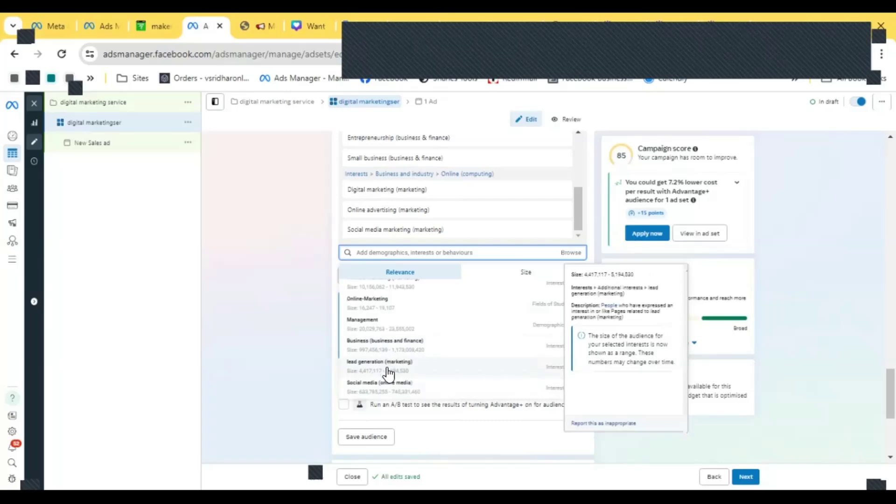
click(423, 332)
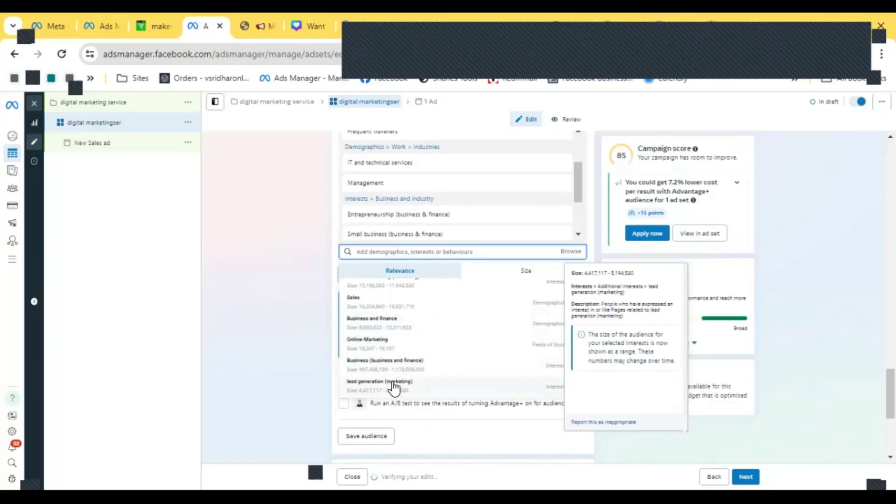
click(395, 386)
click(274, 304)
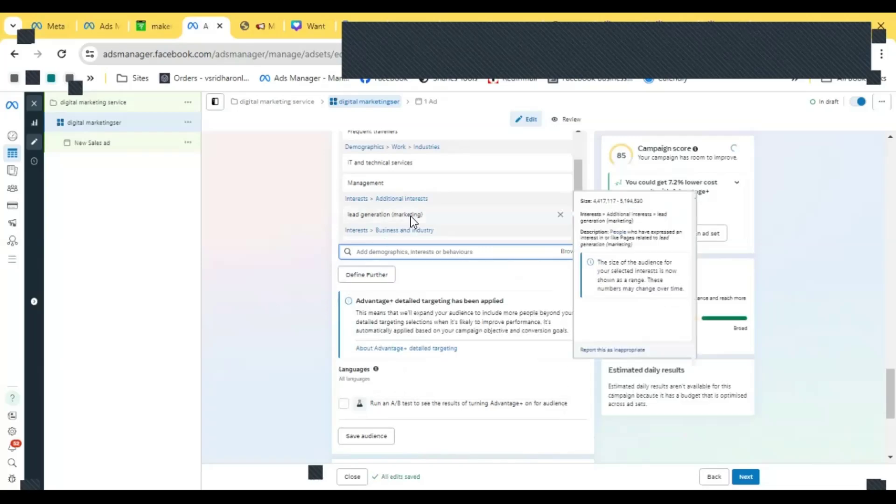
- Review the selected detailed targeting entries and the placements section below them
scroll(466, 290, up, 1)
scroll(472, 259, down, 1)
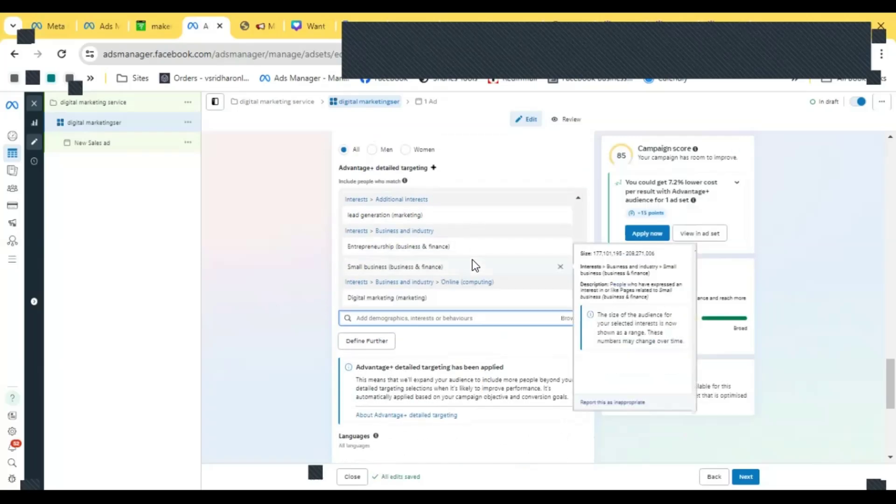
scroll(473, 260, down, 3)
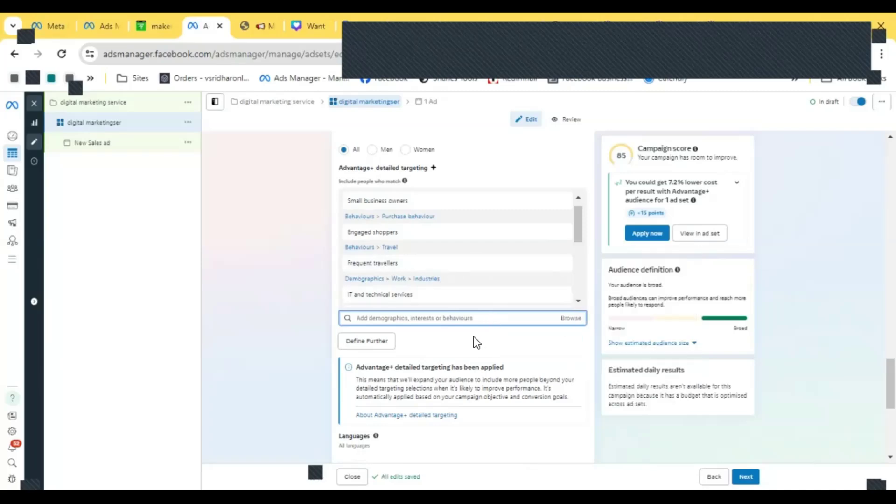
scroll(472, 285, down, 2)
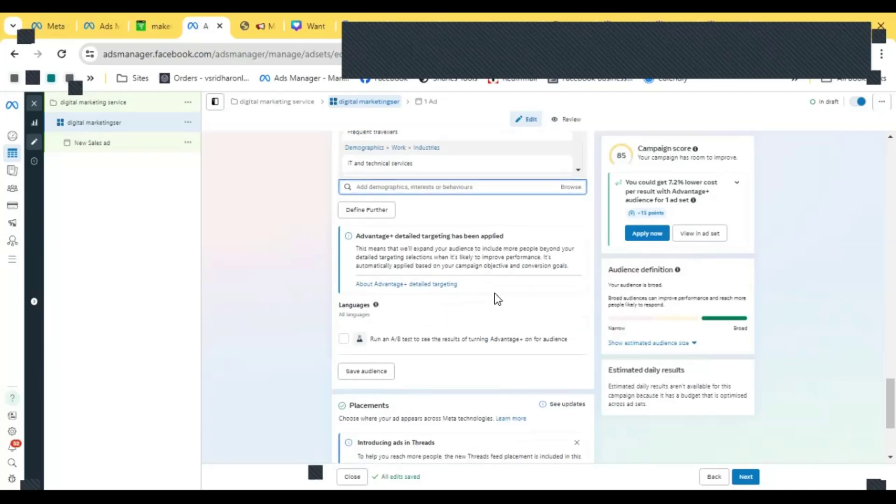
scroll(495, 293, up, 3)
scroll(419, 239, up, 1)
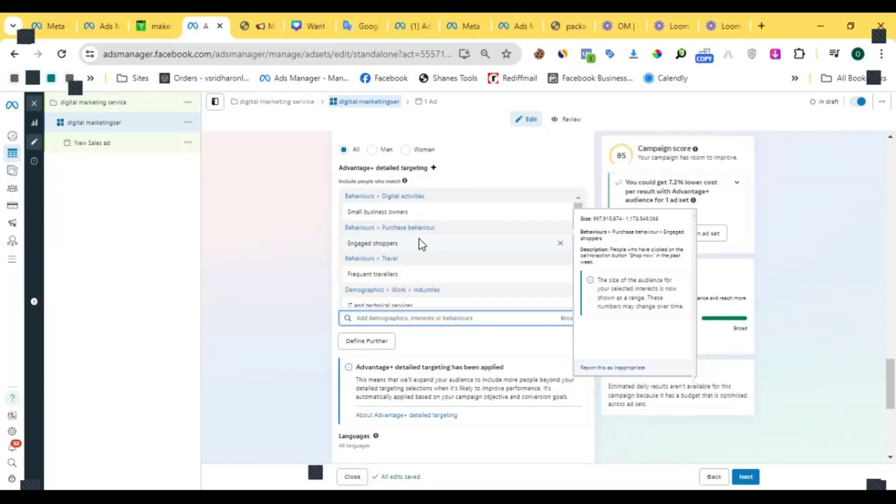
scroll(429, 280, down, 3)
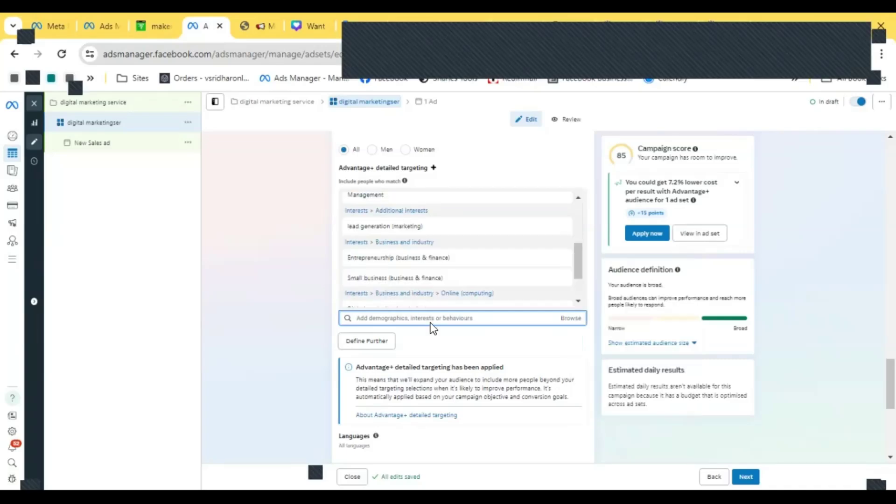
scroll(430, 323, down, 1)
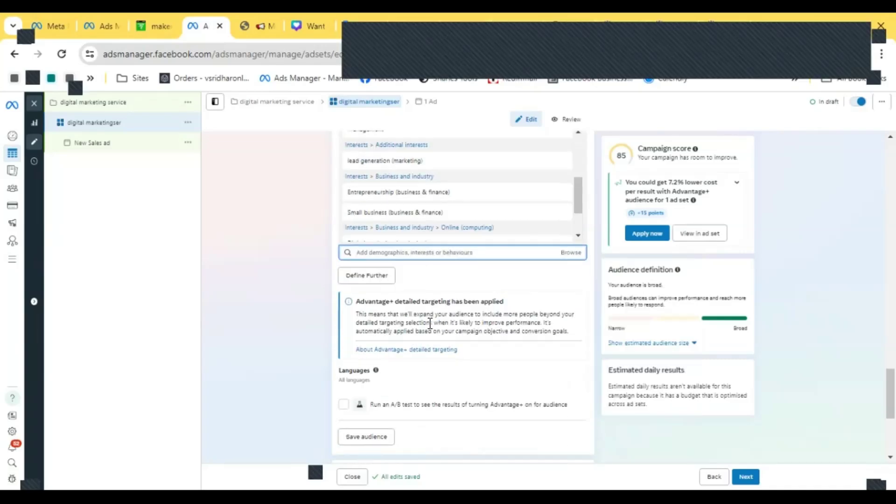
scroll(439, 303, down, 1)
scroll(444, 293, down, 1)
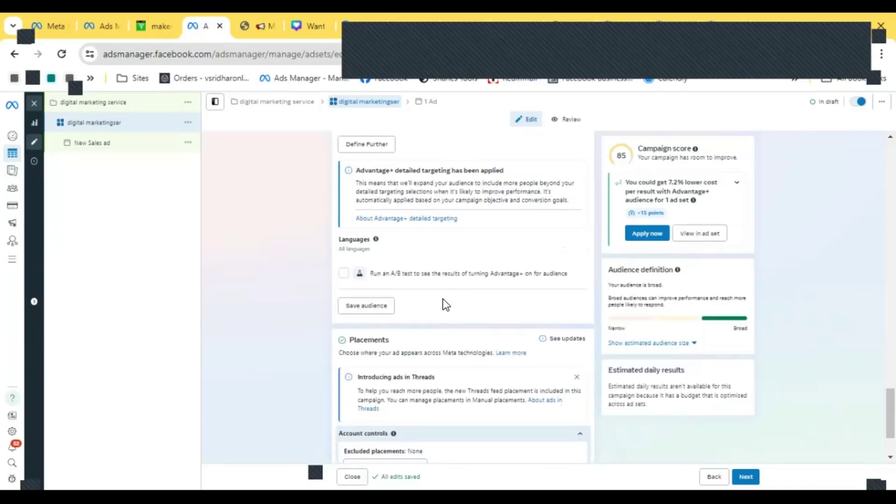
scroll(443, 299, down, 1)
scroll(423, 222, down, 1)
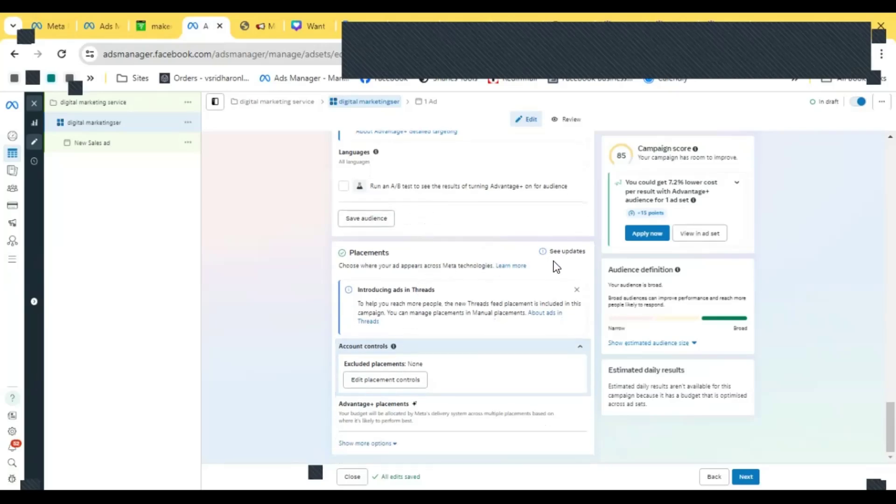
scroll(457, 239, up, 3)
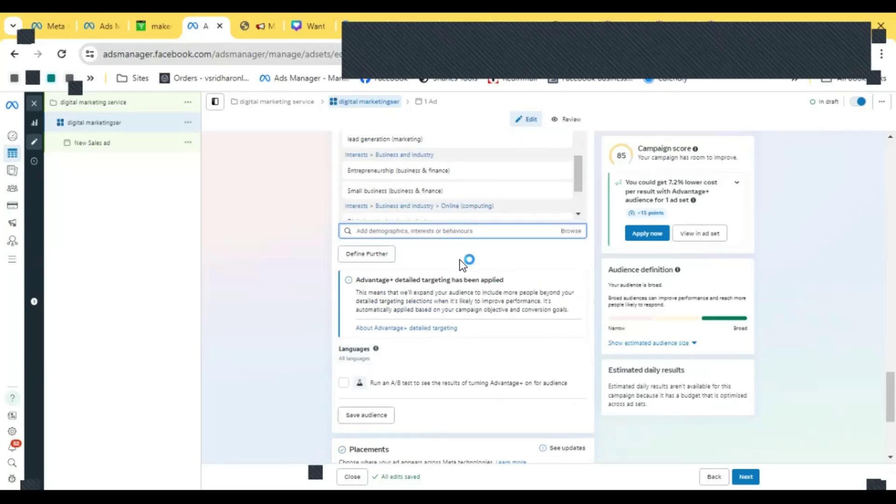
scroll(471, 285, down, 4)
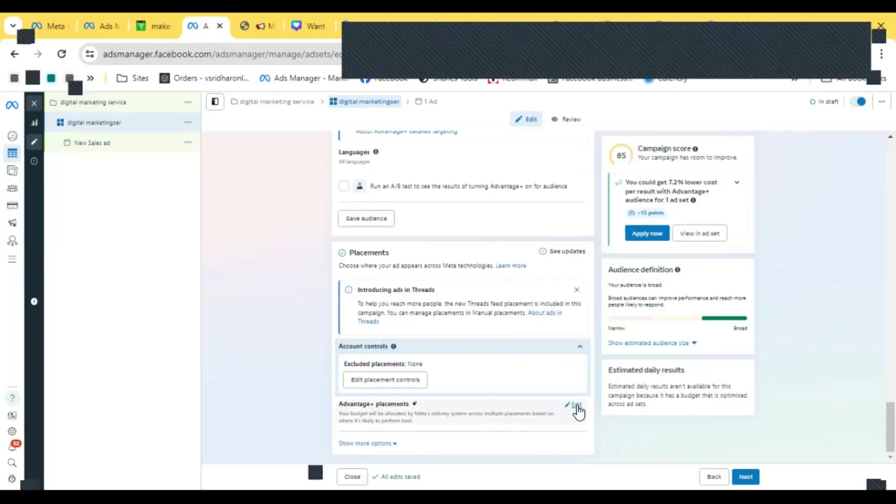
- Switch the ad set placements from Advantage+ to Manual placements
click(577, 406)
scroll(522, 333, down, 1)
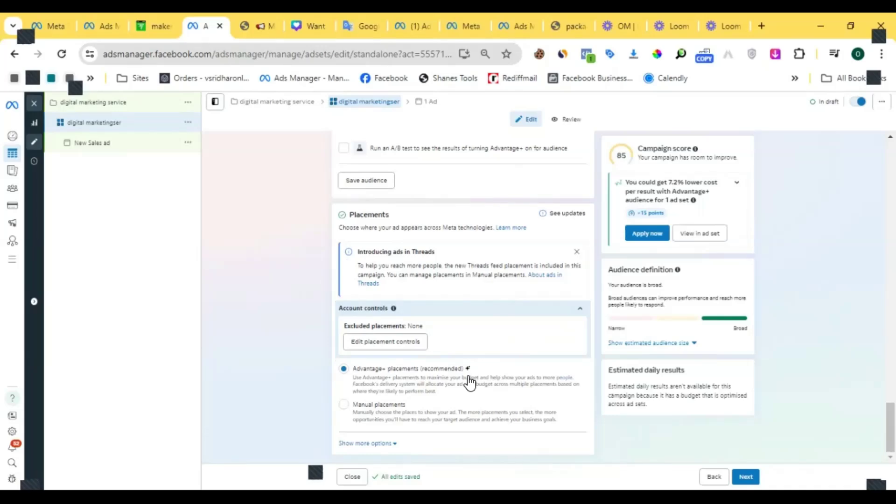
click(361, 405)
- Deselect the Audience Network, Messenger and Threads platforms, keeping Facebook and Instagram
scroll(458, 345, down, 3)
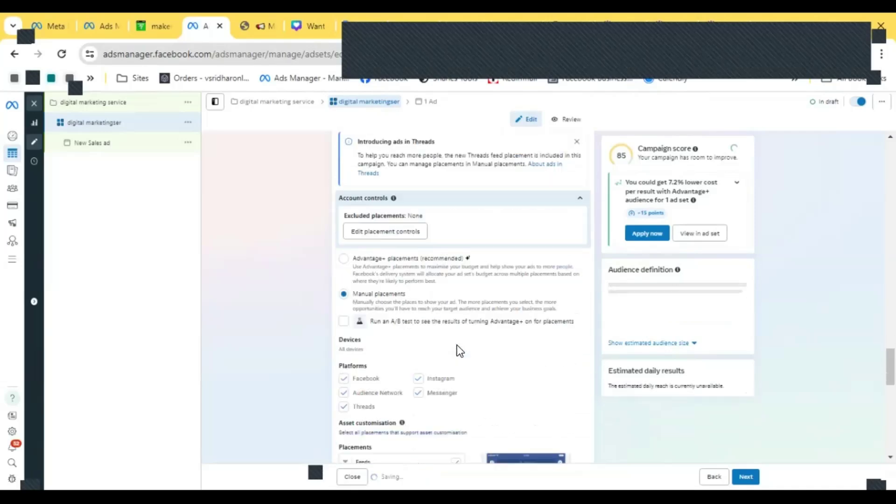
scroll(457, 347, down, 1)
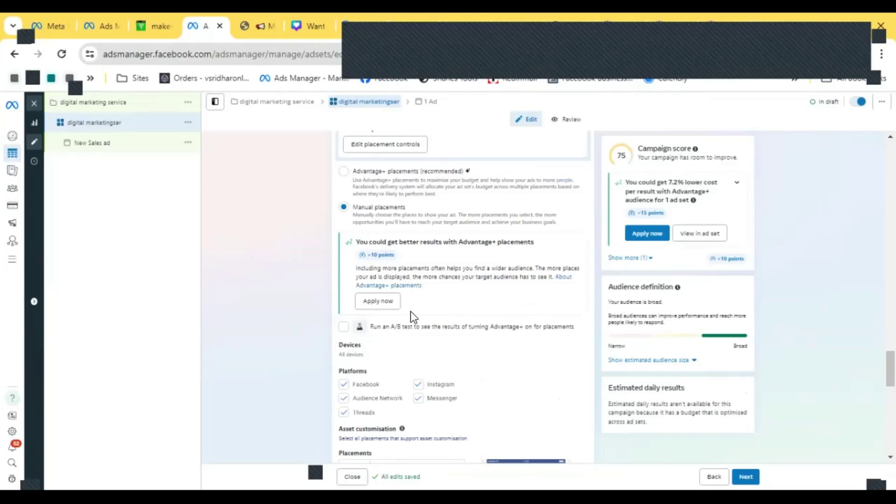
scroll(410, 312, down, 1)
scroll(411, 312, down, 2)
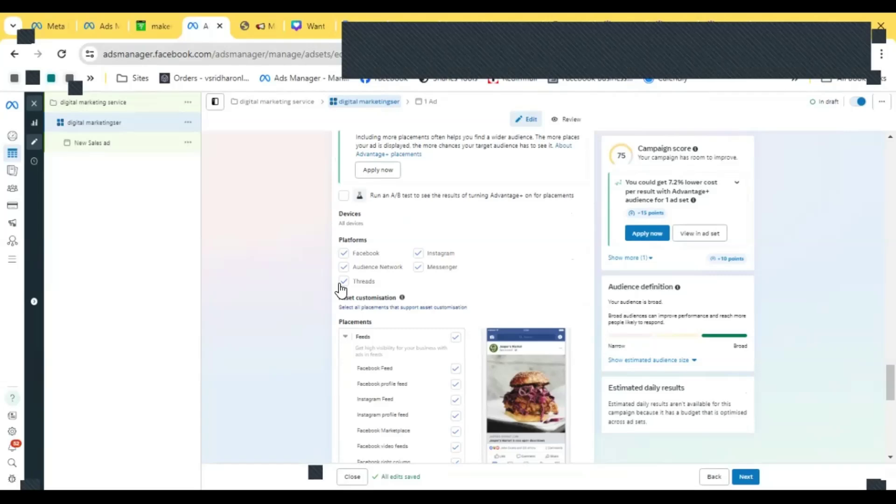
click(345, 267)
click(417, 268)
click(348, 283)
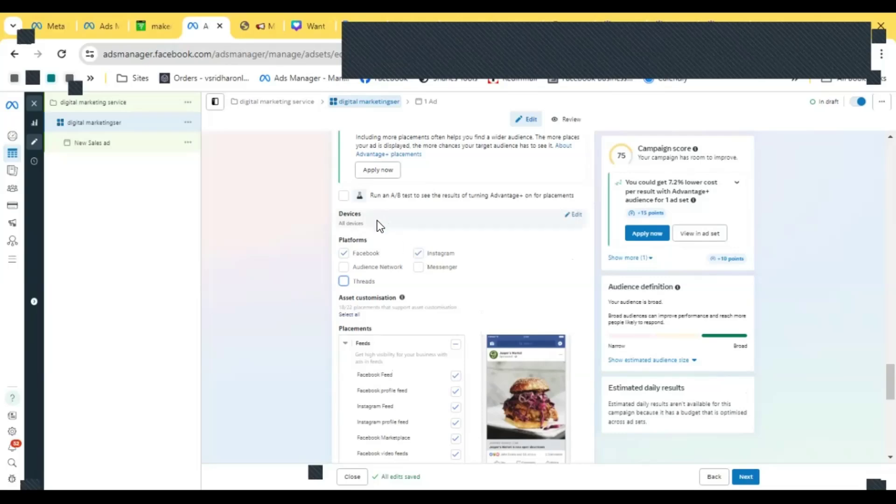
- Examine the Devices options and the list of individual placements
click(574, 220)
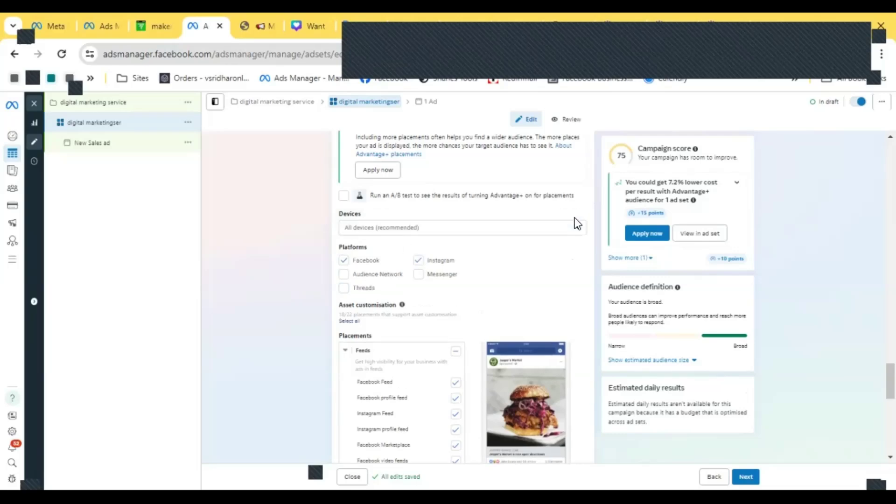
click(391, 227)
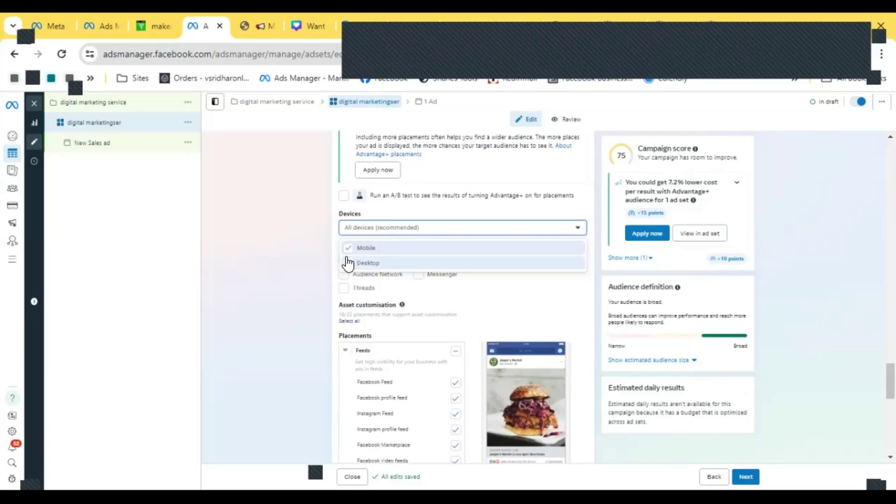
click(315, 249)
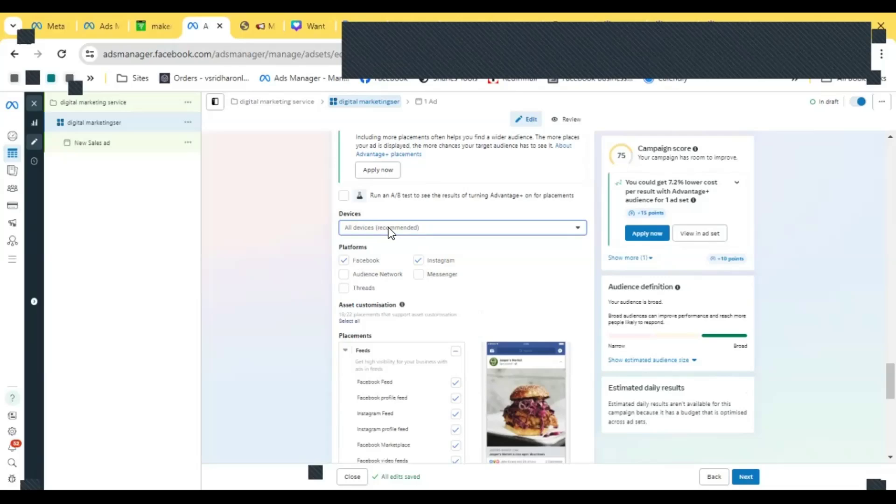
scroll(388, 228, down, 2)
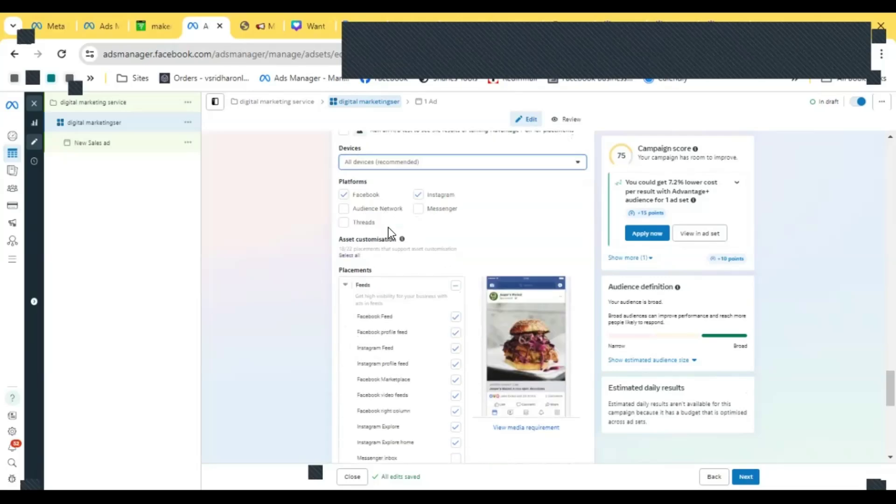
scroll(392, 226, down, 2)
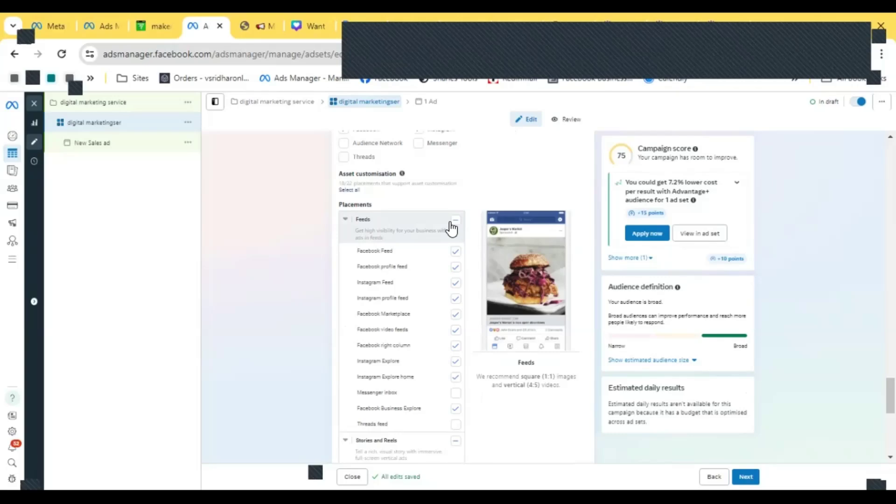
scroll(451, 227, down, 6)
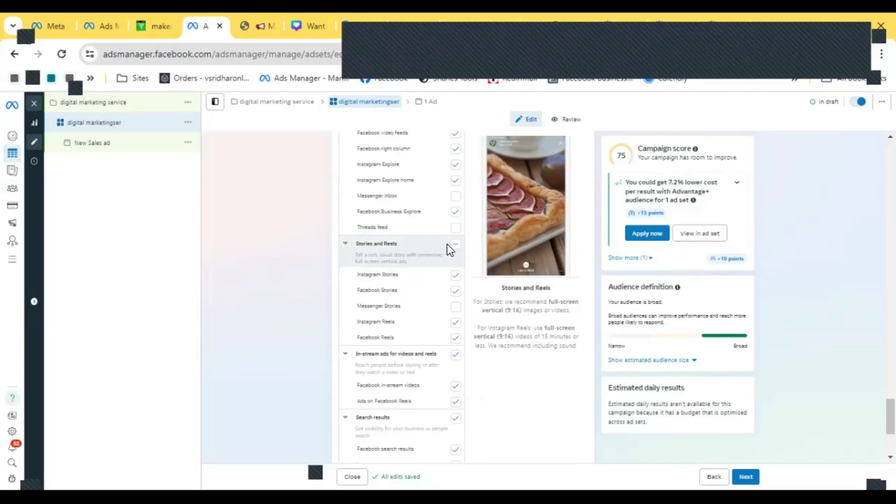
scroll(447, 244, down, 4)
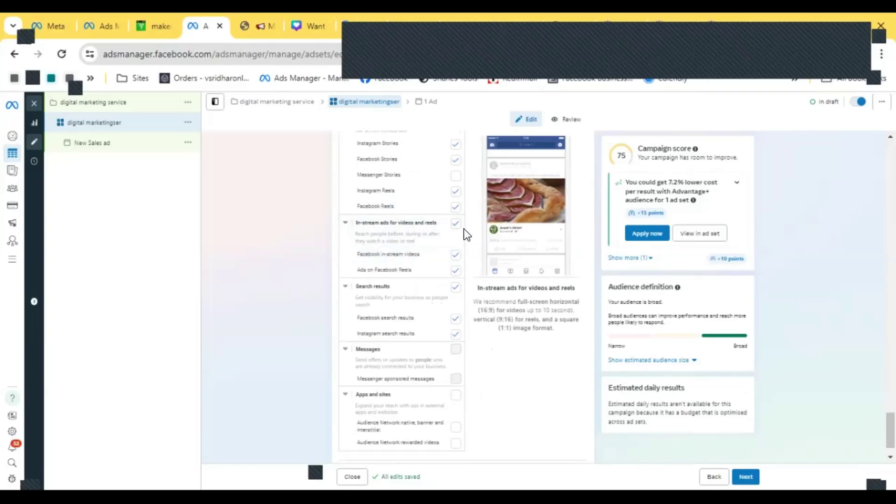
- Deselect the Search results placements, removing Facebook and Instagram search results
click(457, 287)
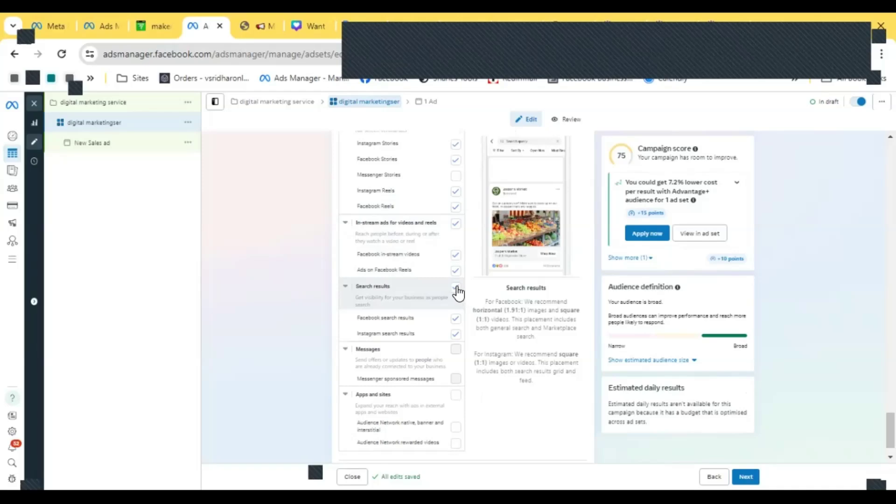
click(456, 288)
click(457, 287)
- Review the ad set settings from conversion location through budget, audience and the placements list
scroll(435, 304, down, 1)
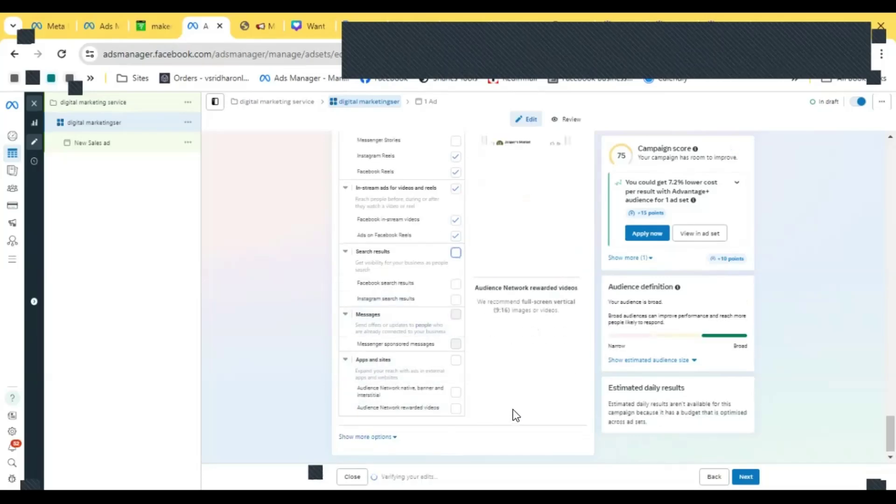
scroll(440, 326, up, 4)
scroll(421, 200, up, 15)
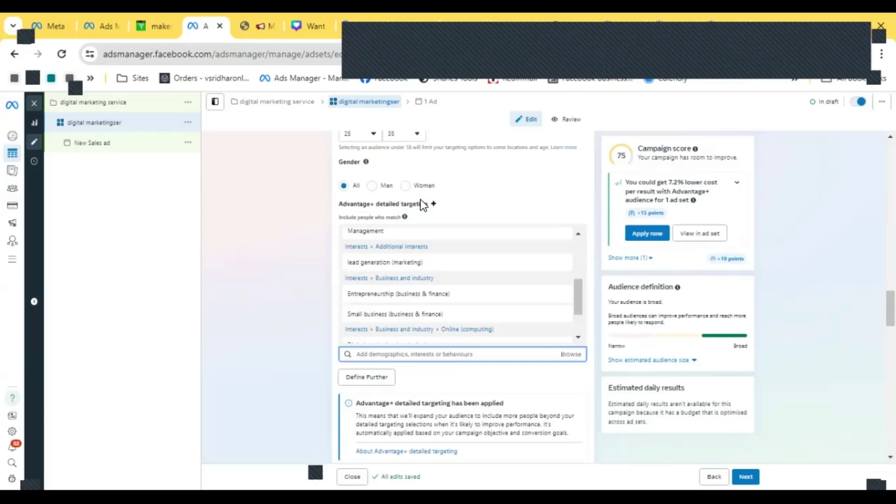
scroll(421, 200, up, 15)
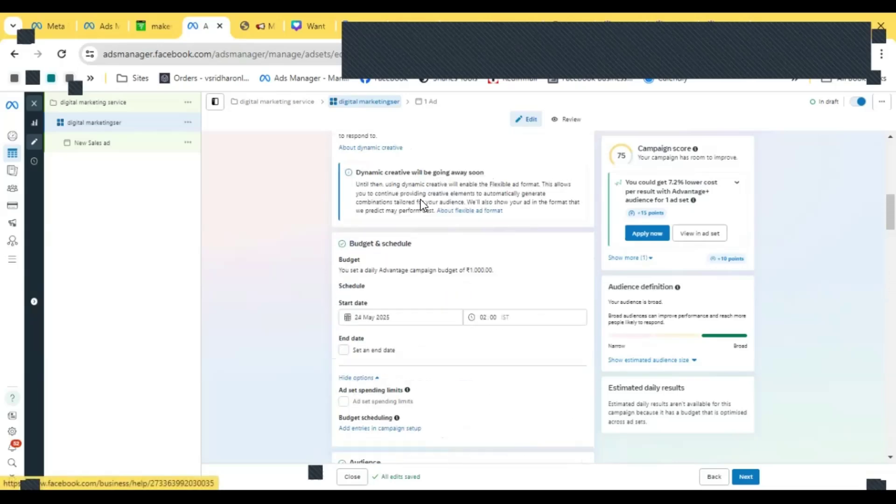
scroll(421, 200, up, 8)
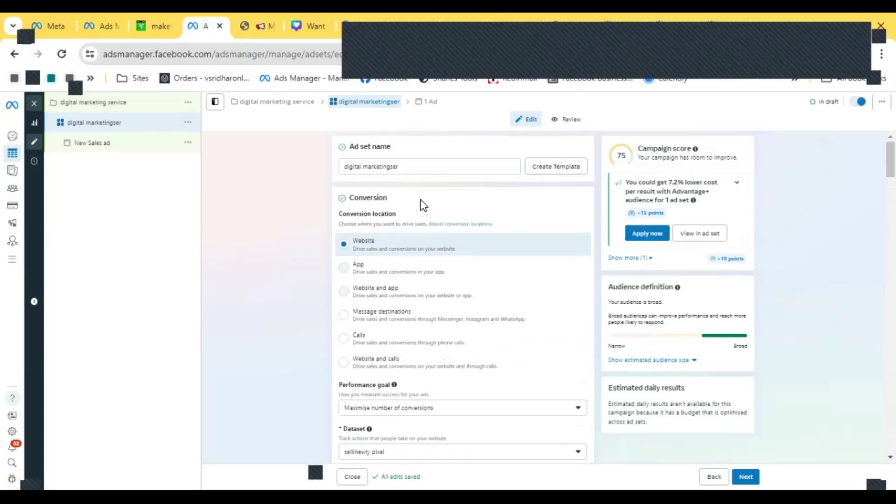
scroll(421, 200, down, 5)
scroll(421, 199, down, 10)
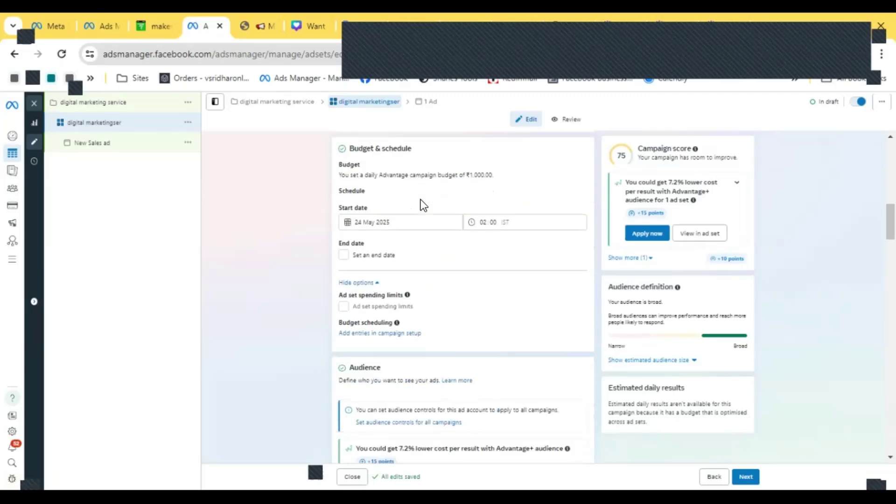
scroll(422, 201, down, 3)
scroll(421, 200, up, 5)
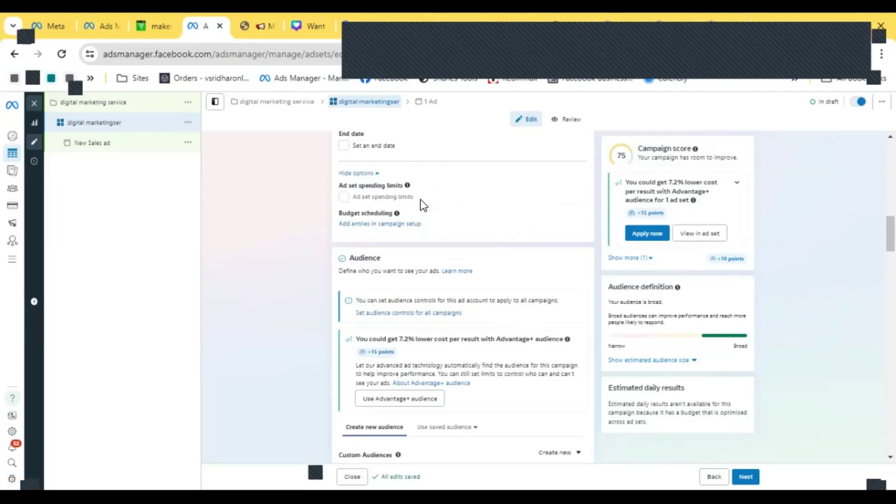
scroll(433, 271, up, 3)
scroll(433, 270, down, 10)
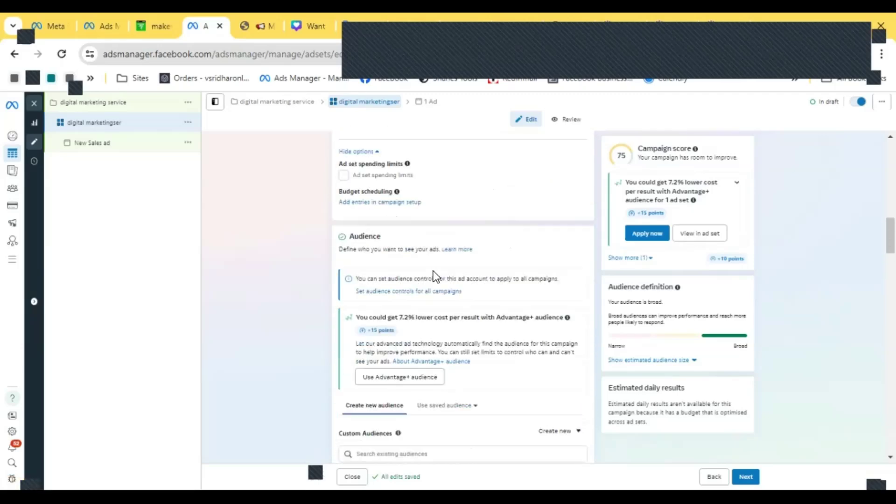
scroll(433, 271, down, 10)
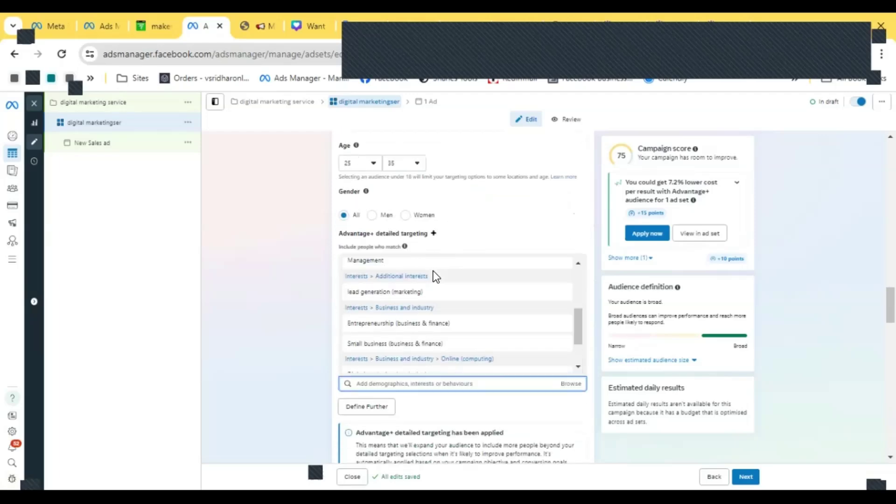
scroll(427, 273, down, 12)
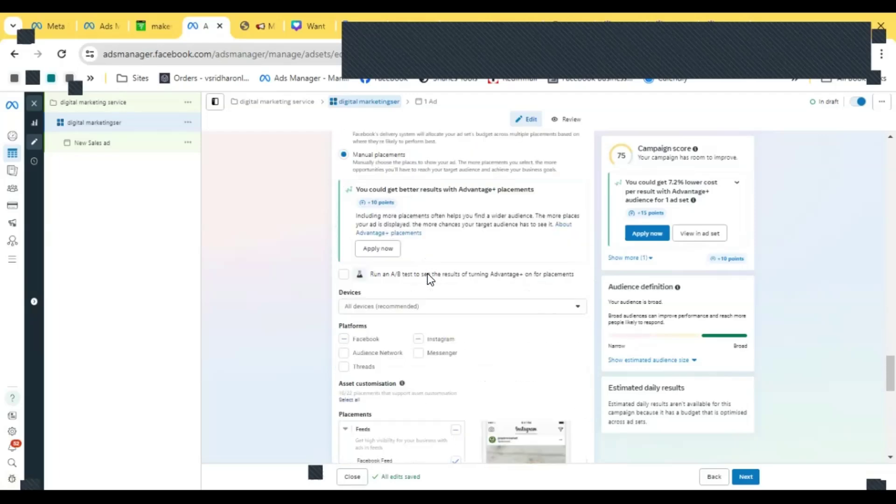
scroll(428, 274, down, 2)
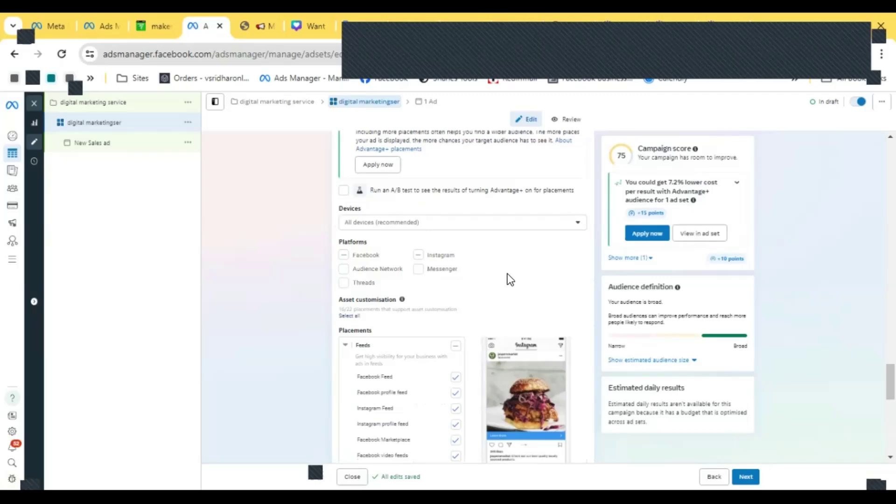
scroll(506, 279, down, 2)
scroll(508, 274, down, 3)
scroll(508, 273, down, 8)
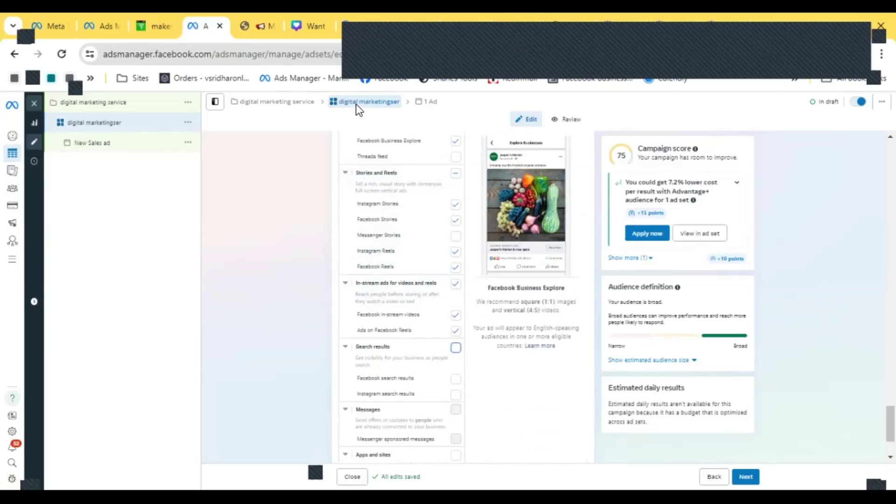
scroll(426, 297, down, 1)
scroll(430, 299, down, 1)
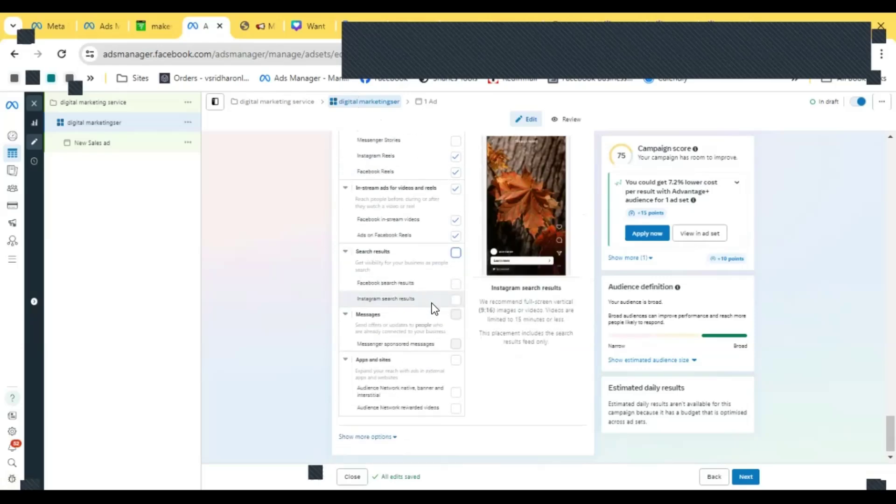
- Continue to the ad level and rename the ad img1
click(749, 474)
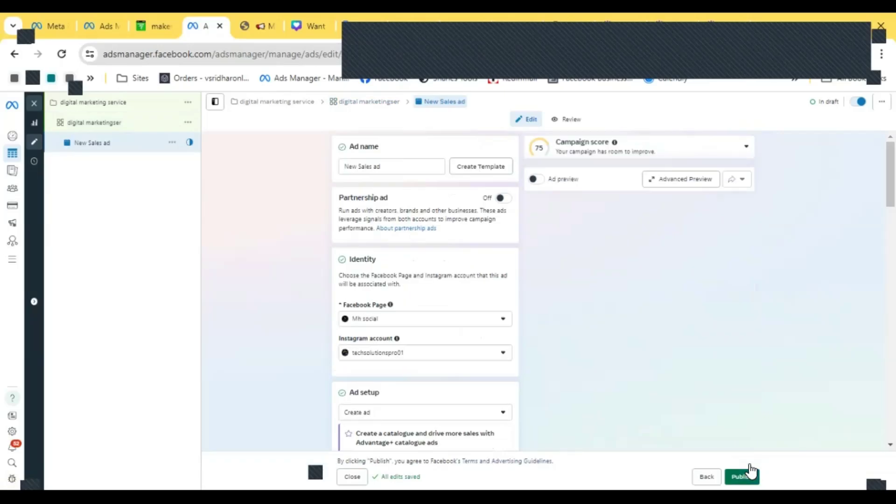
drag(382, 167, 324, 164)
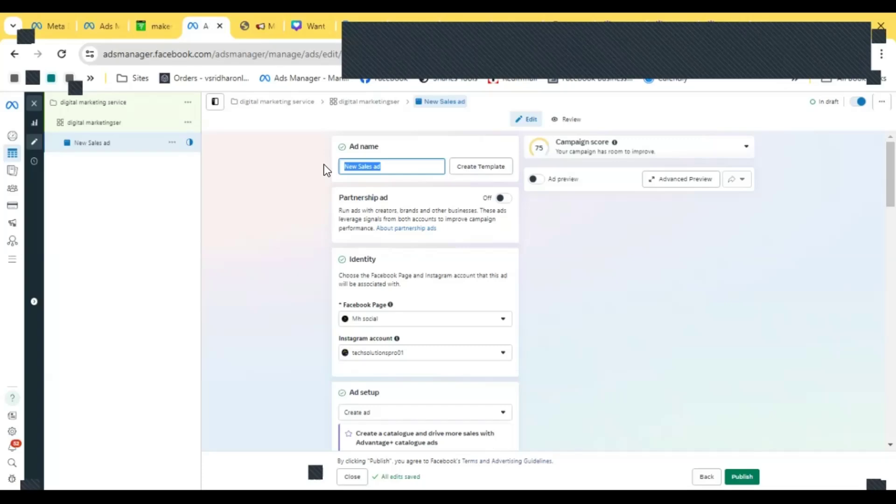
text(img)
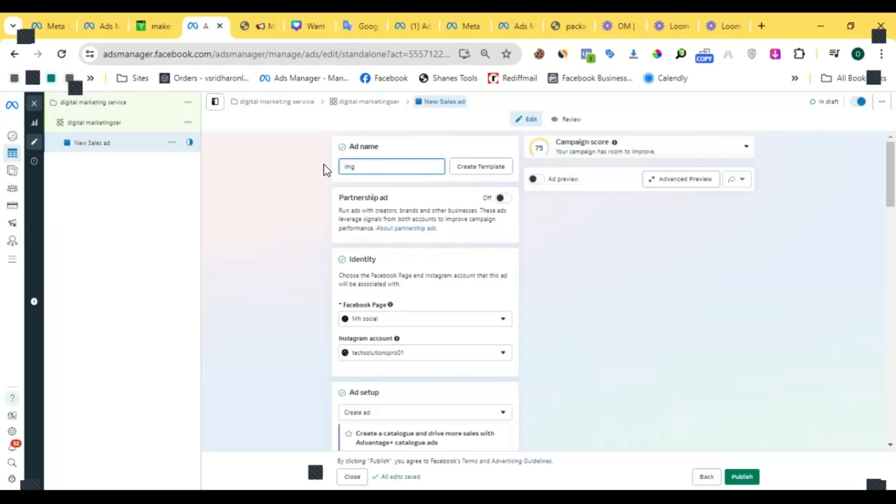
text(1)
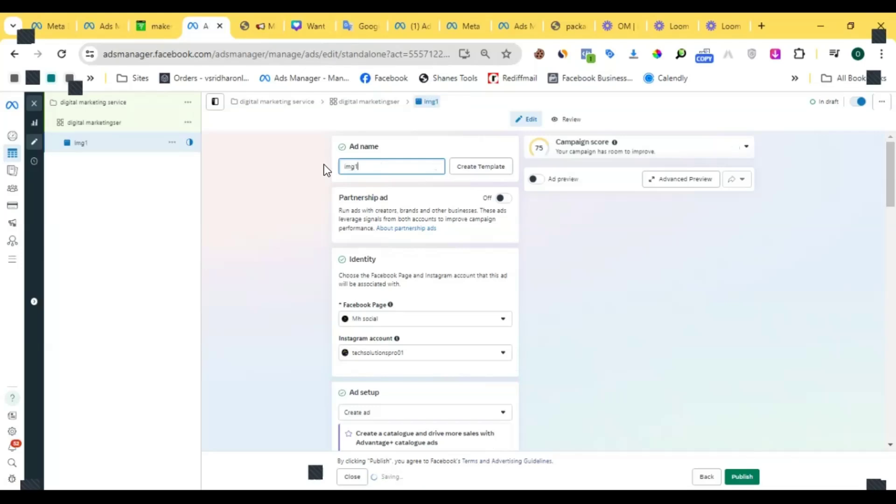
- Choose the Mh social Facebook Page and the linked Instagram account for the ad's identity
scroll(406, 263, down, 2)
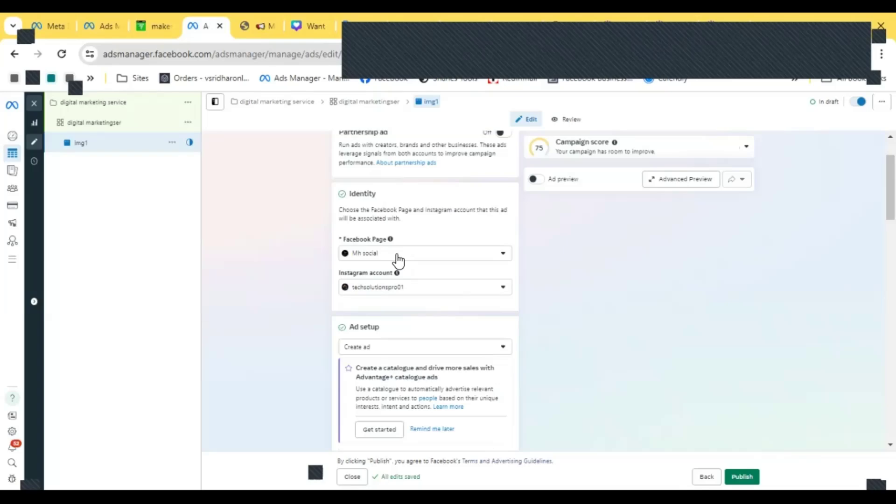
click(397, 254)
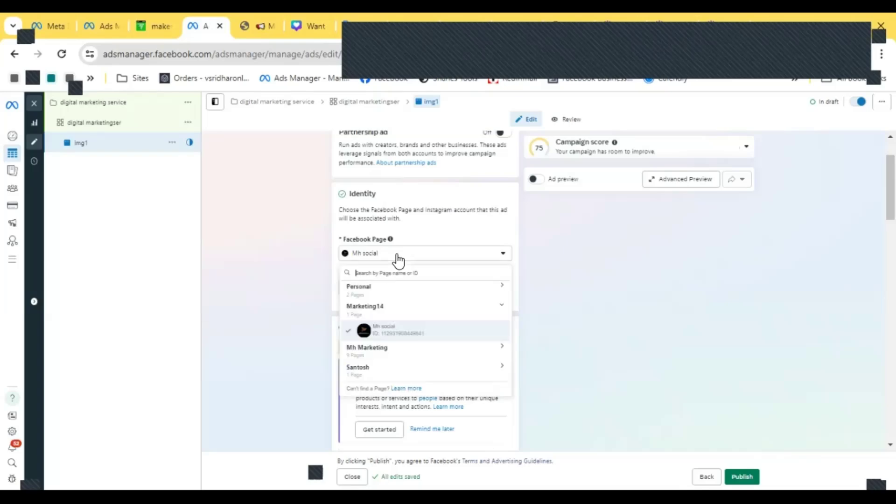
click(386, 330)
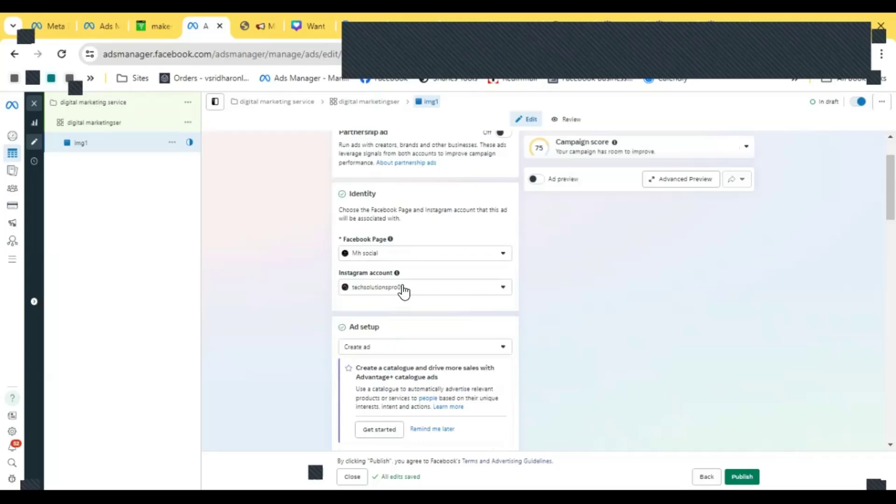
click(404, 289)
click(400, 329)
- Examine the ad setup, creative source, format and destination sections of the ad
scroll(419, 307, down, 2)
scroll(420, 231, down, 3)
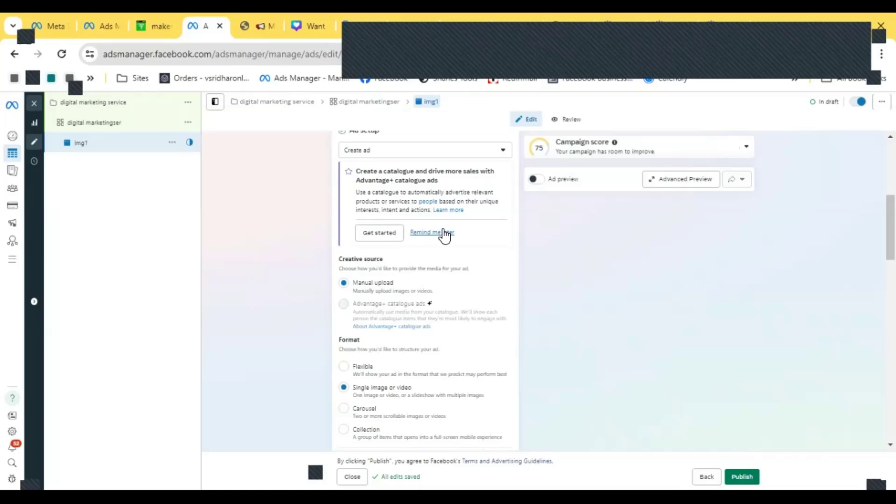
scroll(442, 254, down, 3)
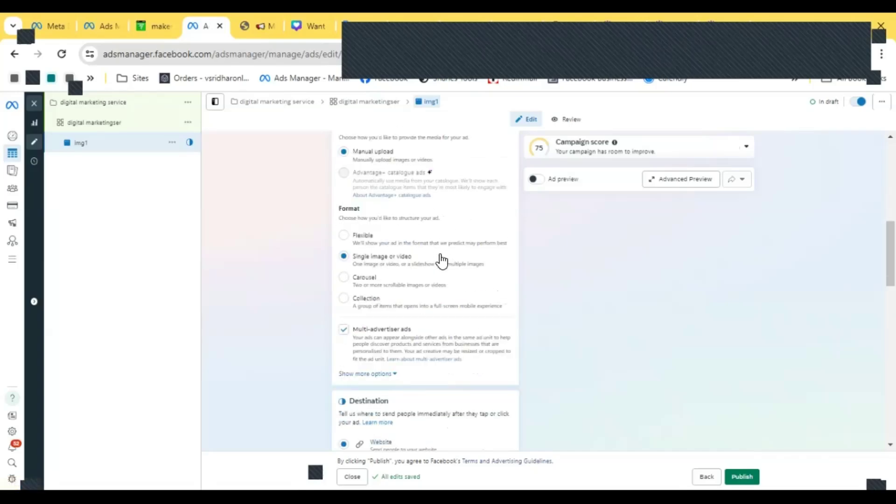
scroll(442, 261, down, 2)
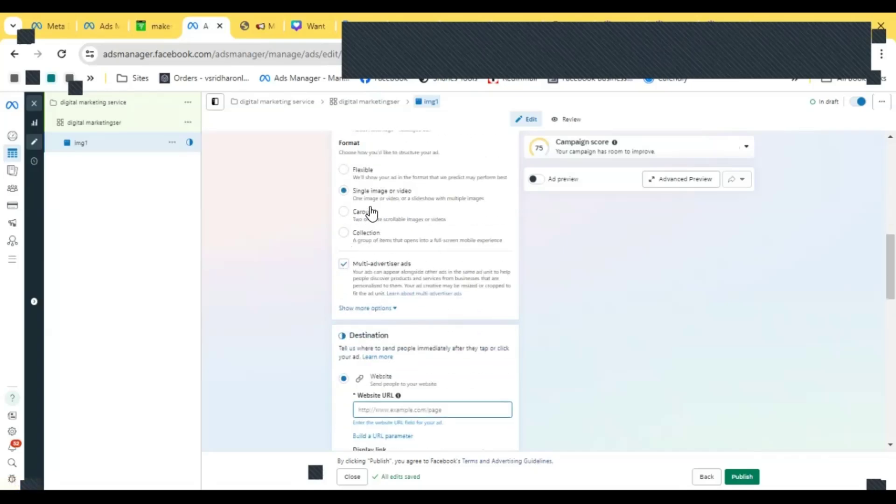
scroll(396, 210, down, 4)
scroll(401, 212, up, 4)
scroll(402, 219, down, 2)
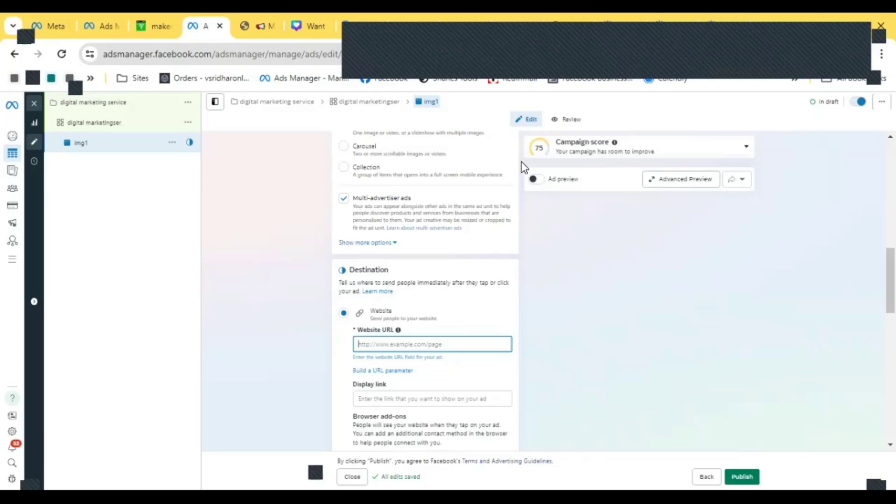
right_click(418, 345)
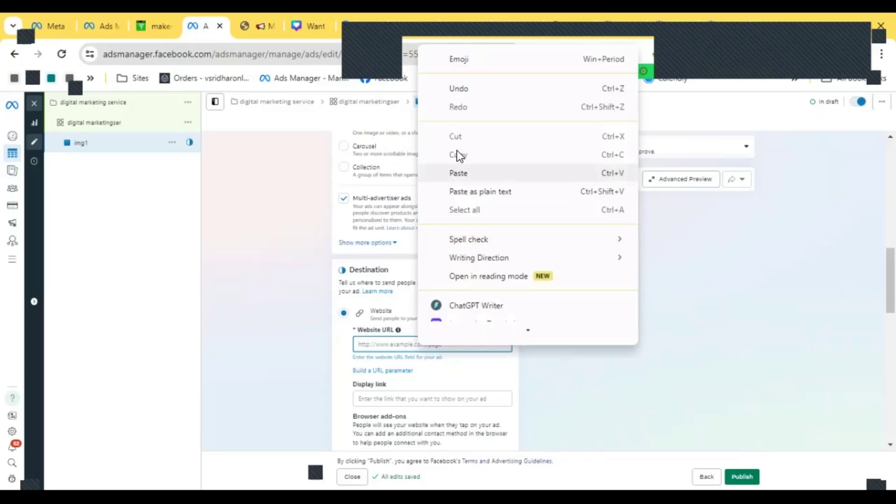
click(457, 173)
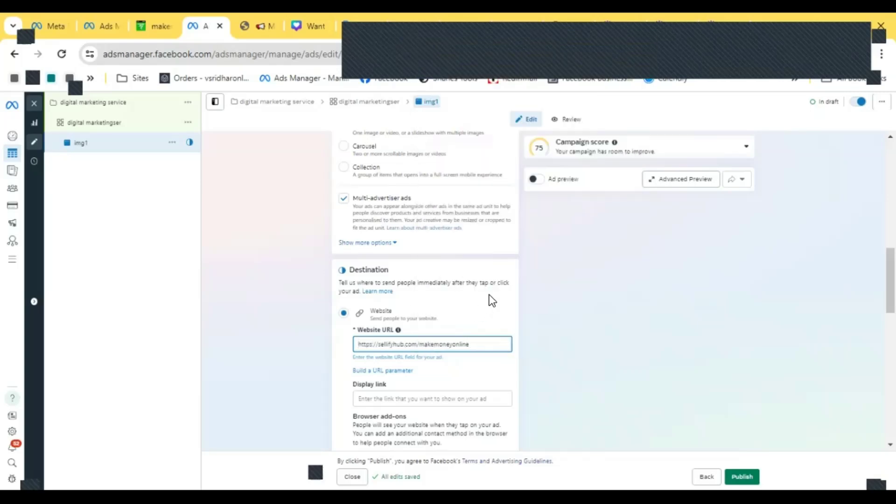
scroll(489, 295, down, 3)
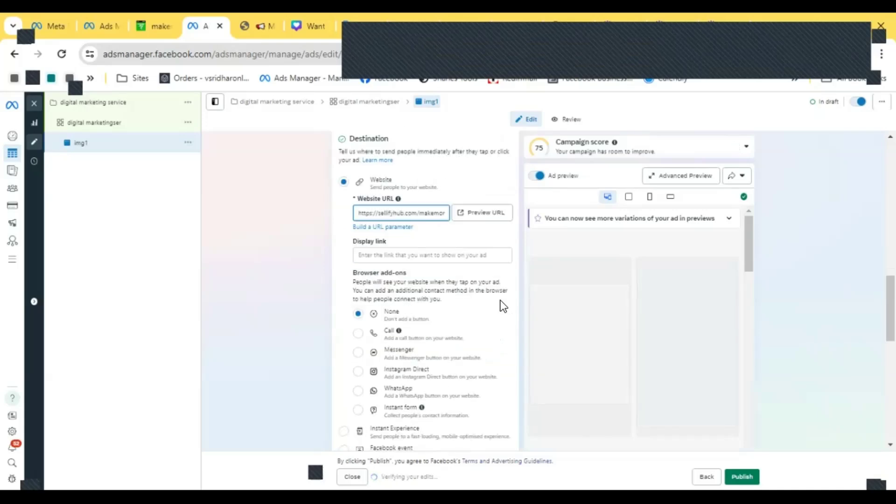
scroll(503, 305, down, 2)
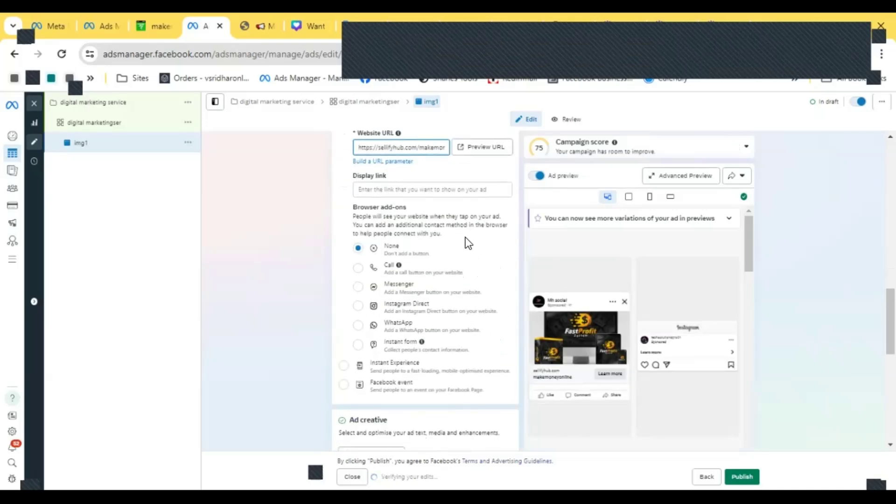
- Paste the same URL as the display link and untick Multi-advertiser ads
scroll(466, 237, up, 3)
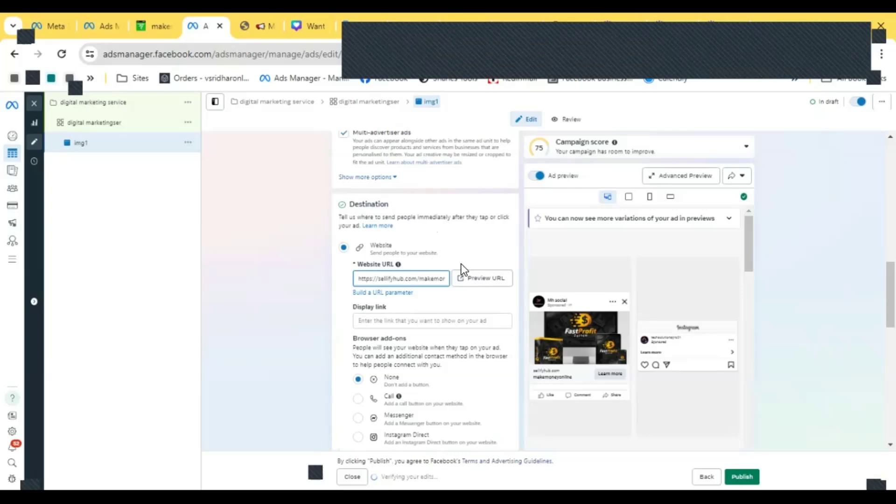
click(389, 322)
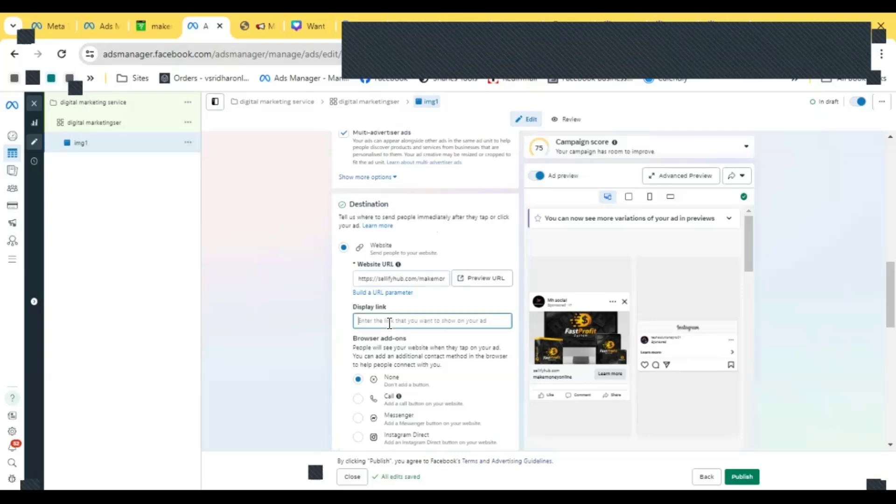
right_click(389, 324)
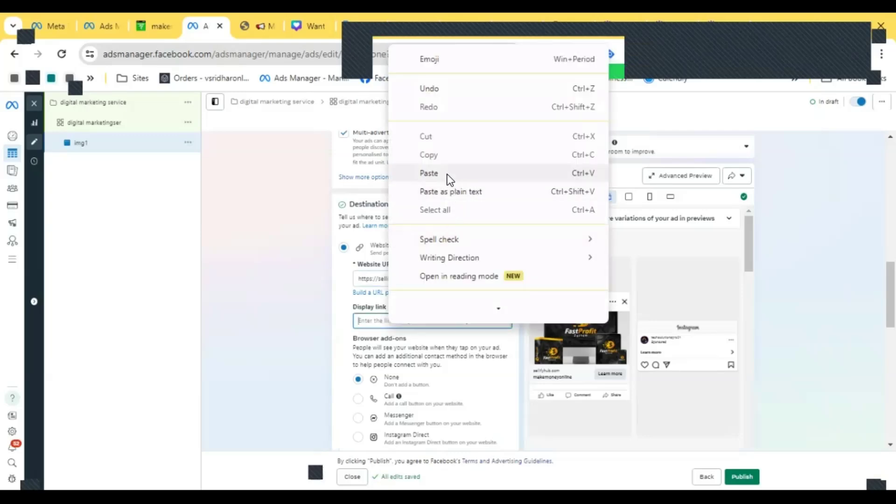
click(447, 175)
scroll(449, 279, up, 1)
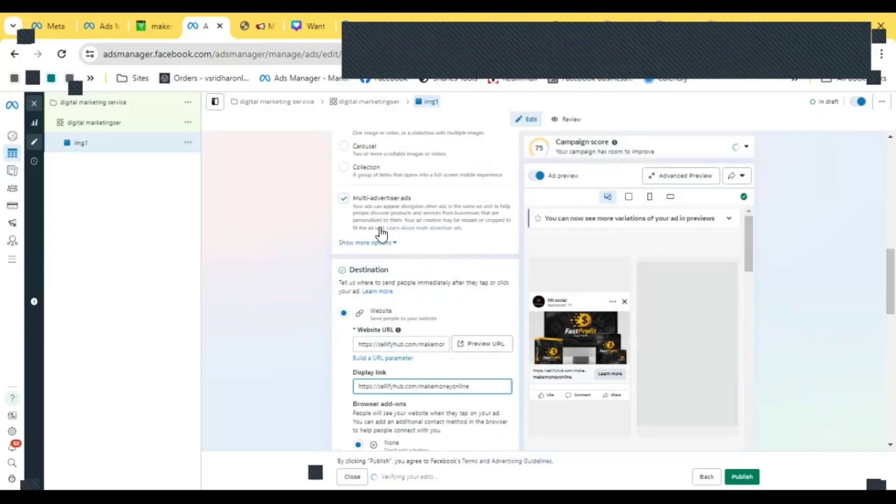
click(344, 200)
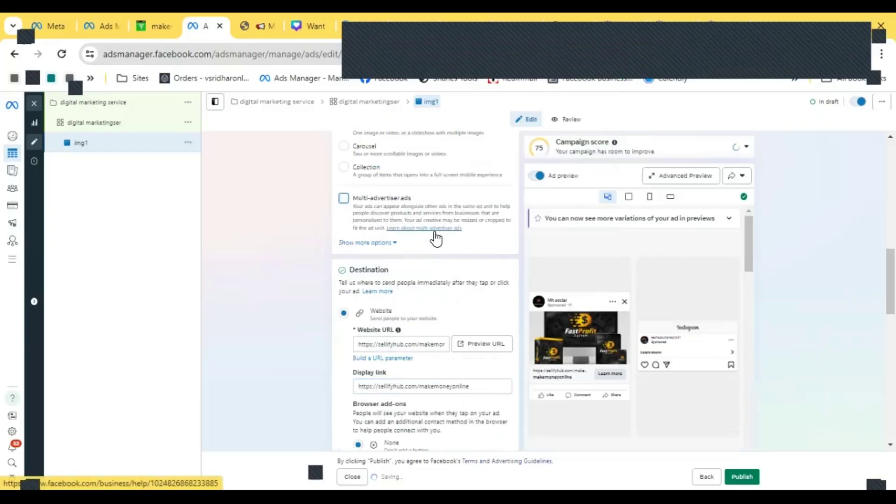
- Start setting up the ad creative as an Image ad
scroll(455, 252, down, 1)
scroll(457, 252, down, 2)
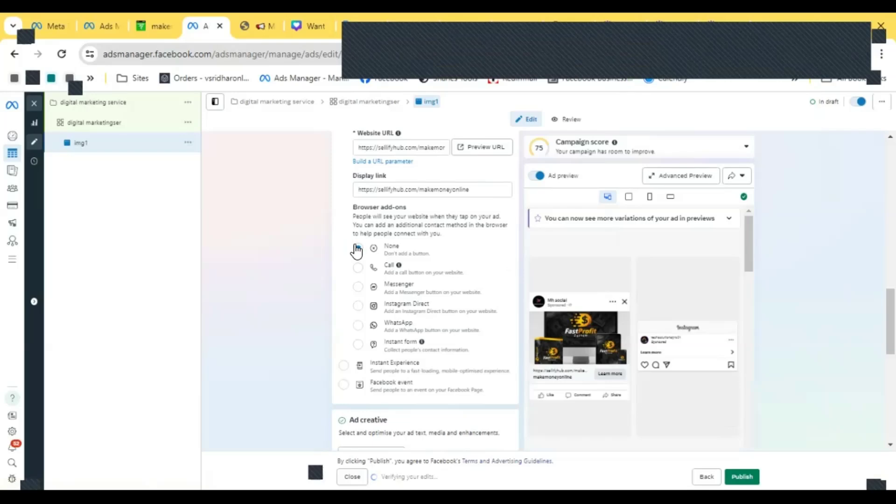
scroll(462, 266, down, 3)
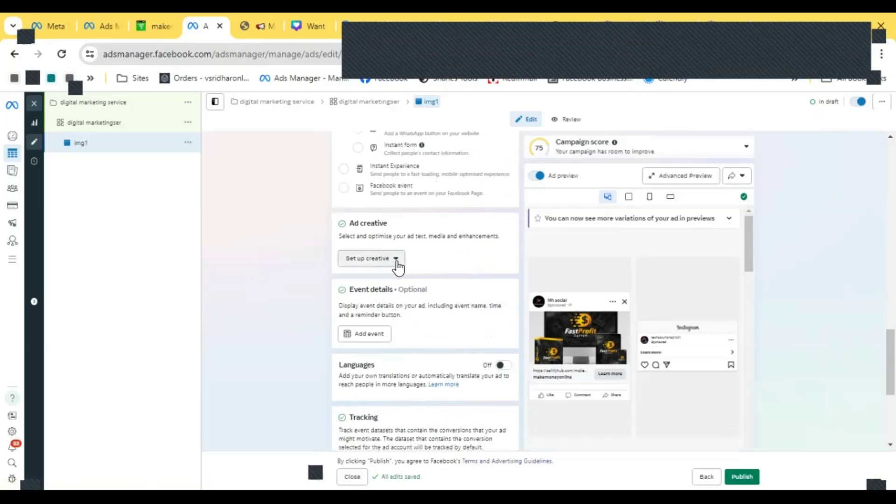
click(396, 265)
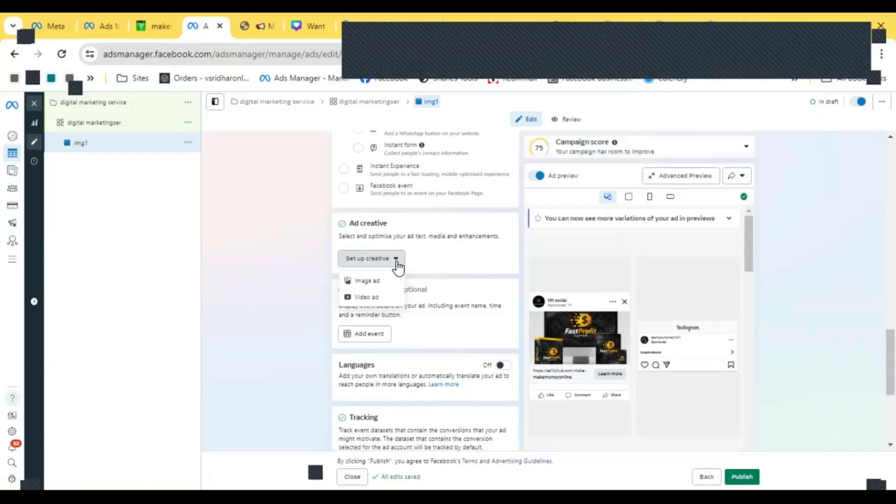
click(371, 281)
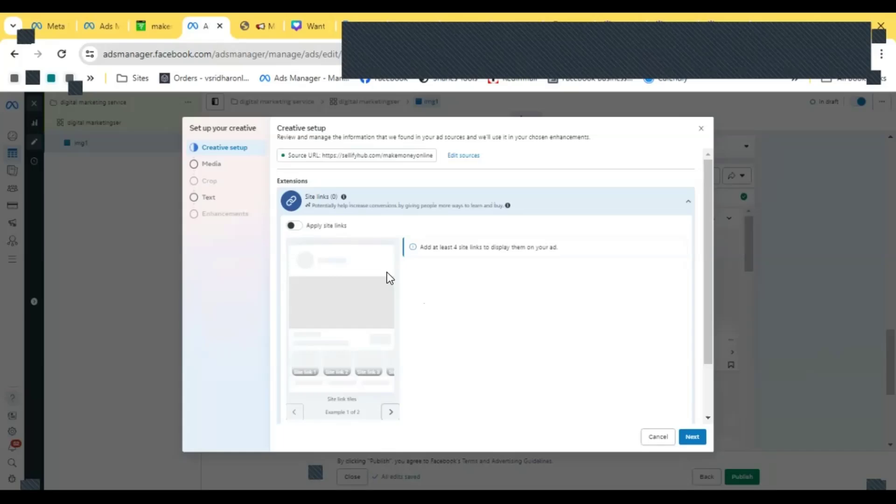
- Select the second 'Want to Earn' account image as the ad media and continue
click(196, 168)
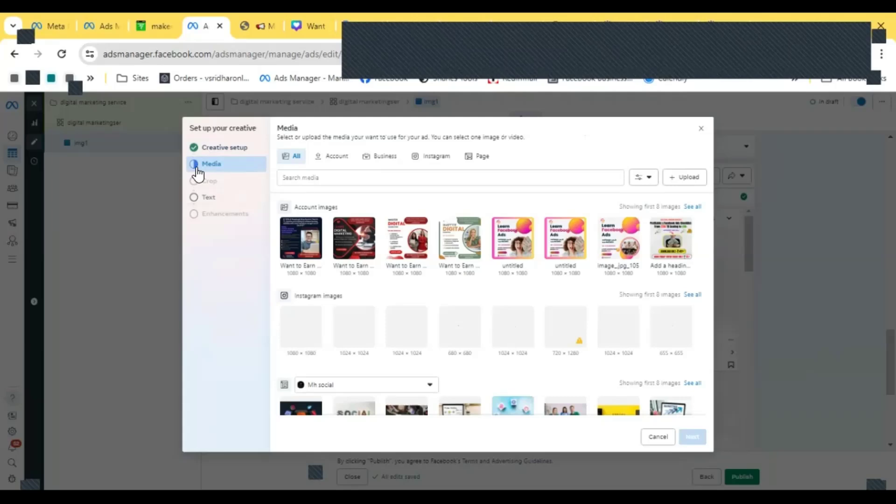
click(362, 245)
click(692, 437)
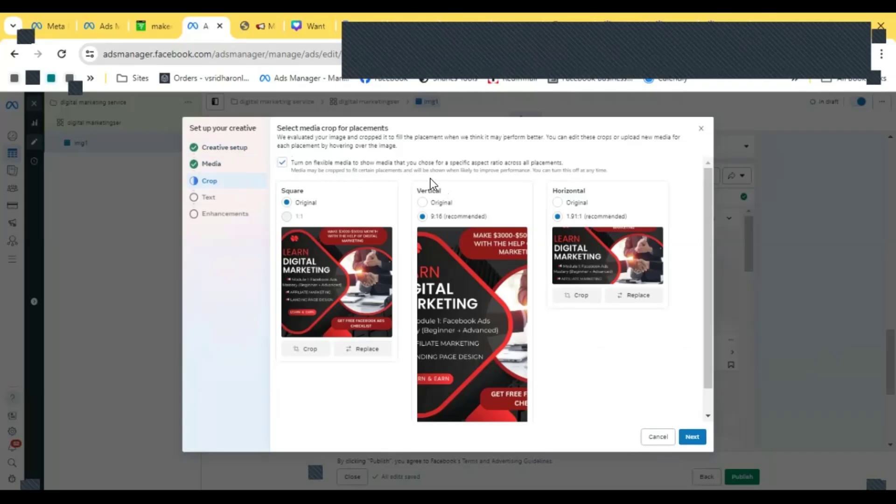
- Set the vertical and horizontal placement crops to Original and continue to the text stage
click(440, 206)
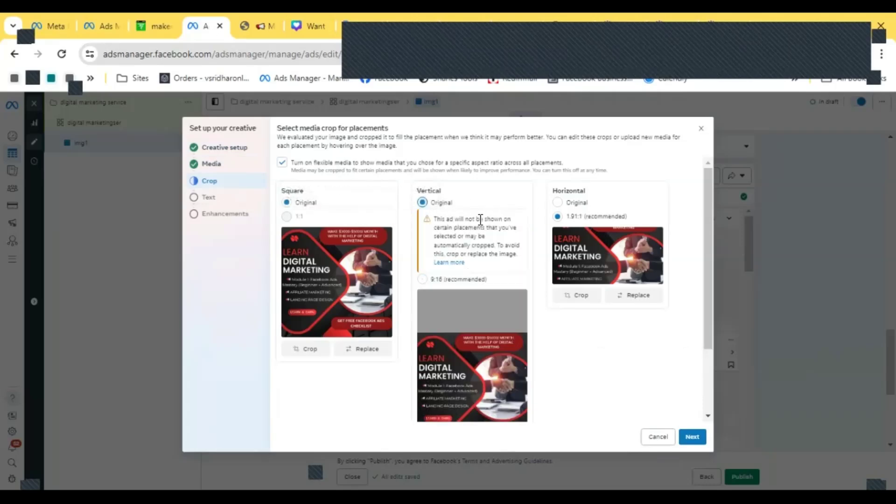
click(558, 202)
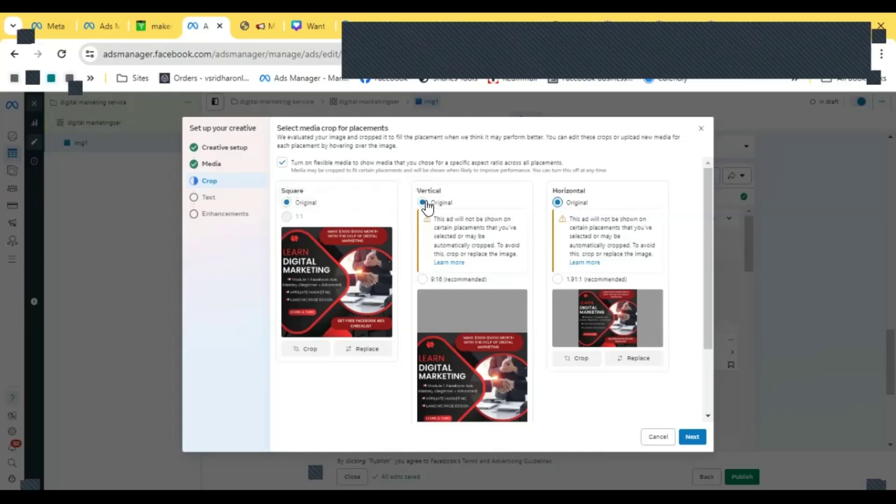
scroll(473, 303, down, 2)
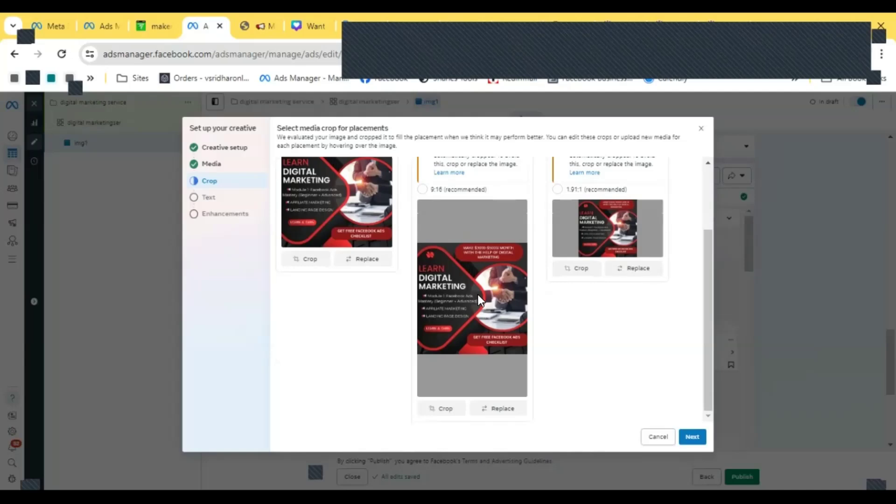
scroll(478, 295, up, 2)
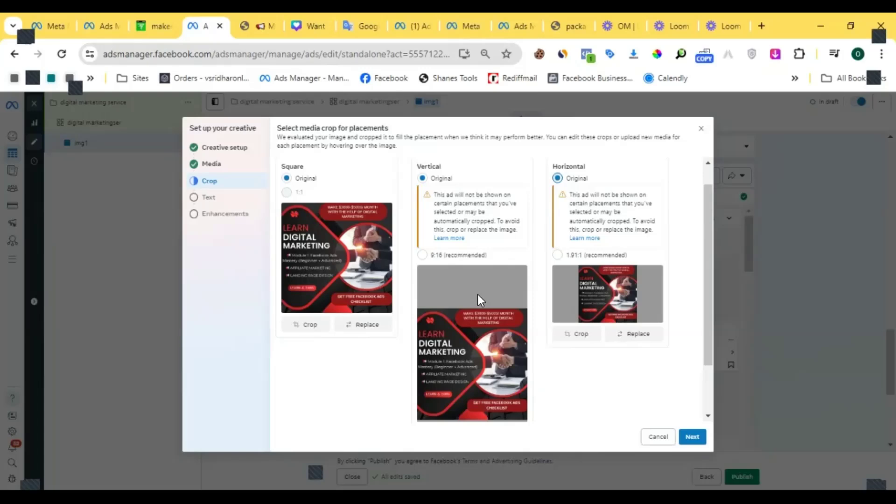
scroll(453, 279, down, 2)
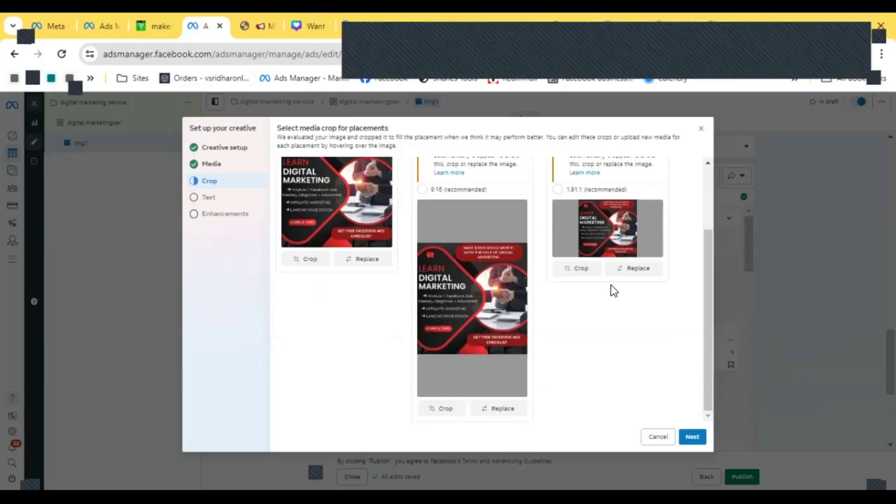
click(692, 436)
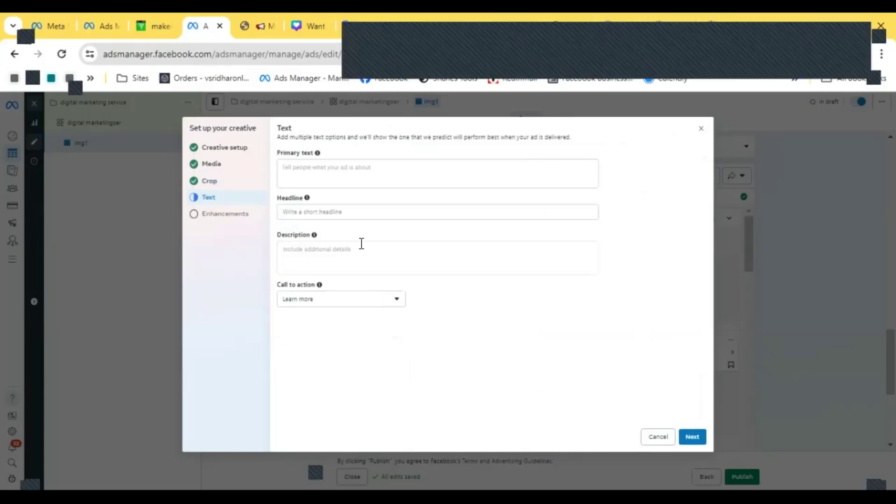
click(354, 175)
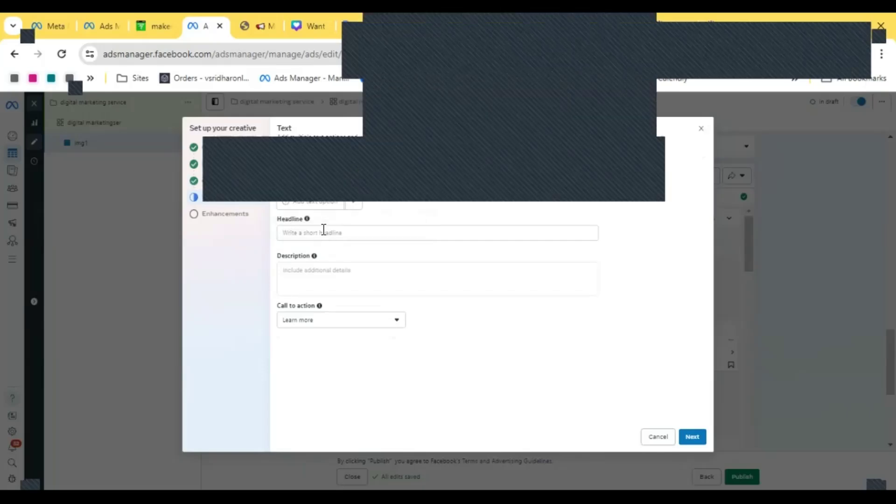
click(324, 230)
click(326, 337)
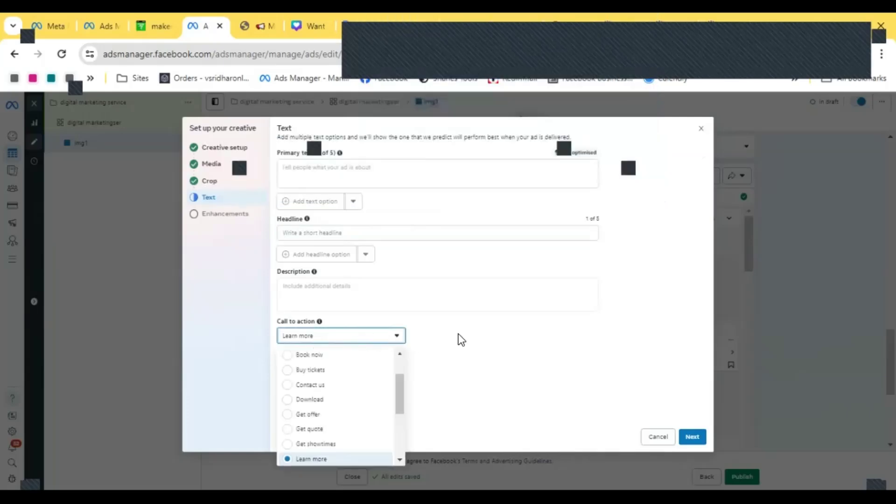
click(492, 323)
click(366, 175)
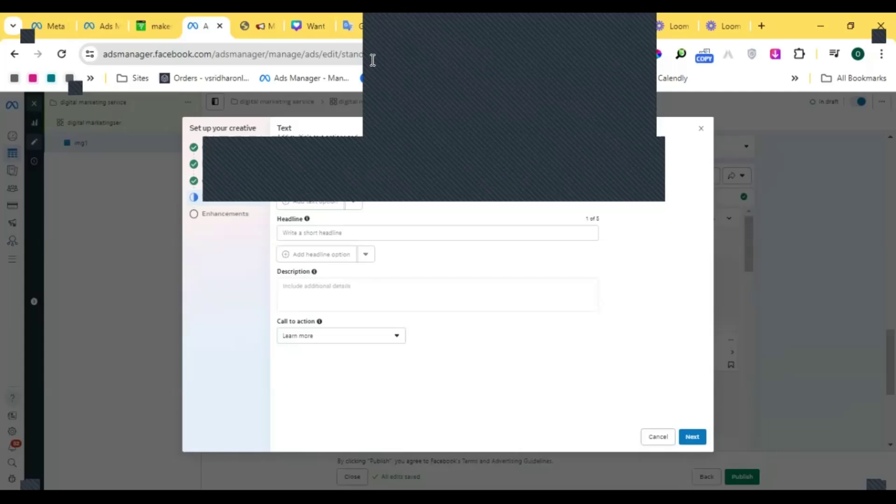
- Switch to another Ads Manager tab and open the DIGI02 ad of the DIGITAL MARK campaign for editing
click(416, 24)
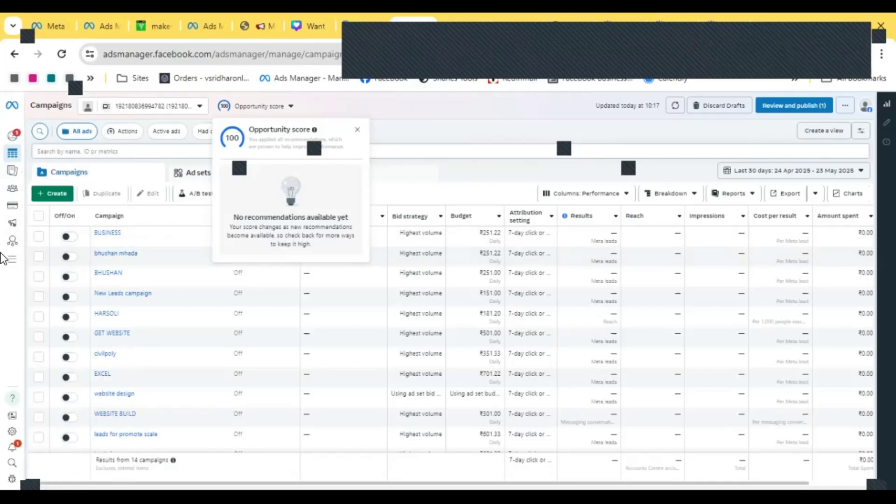
click(501, 24)
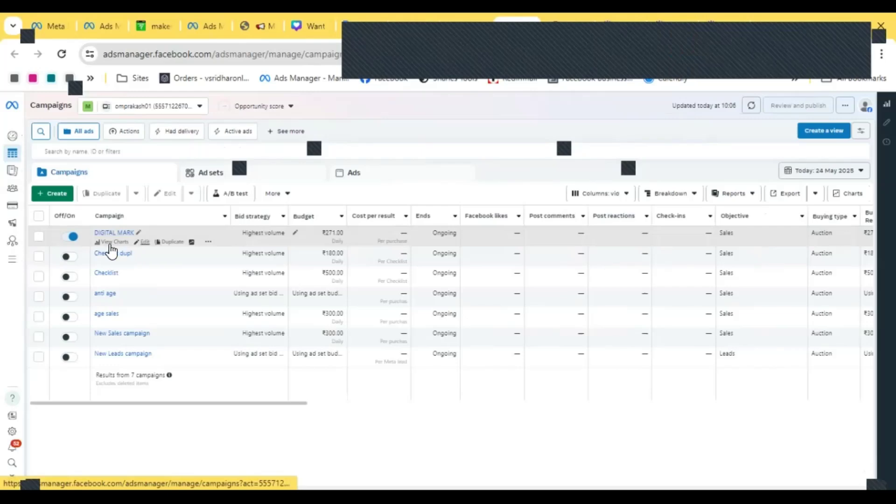
click(39, 239)
click(353, 174)
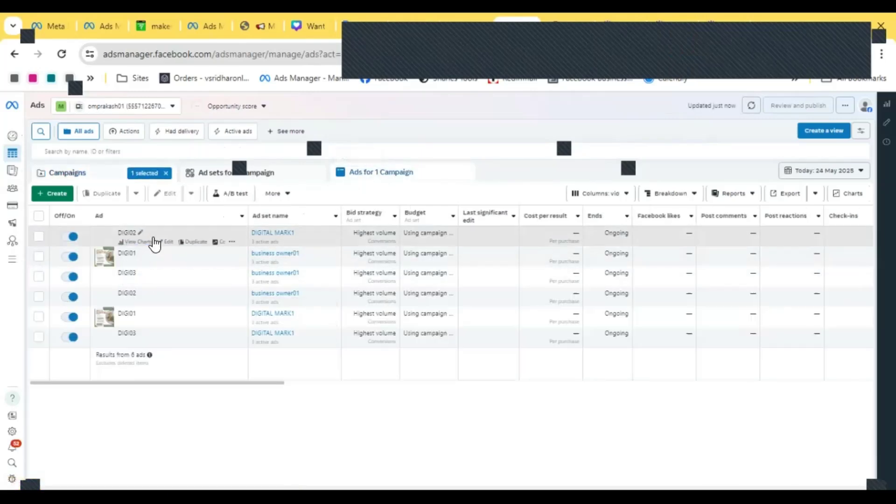
click(169, 241)
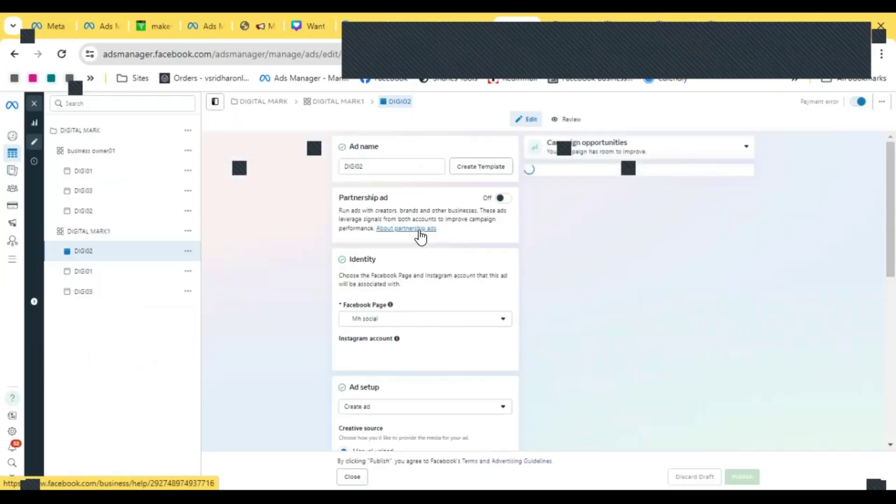
- Scroll to the DIGI02 ad's primary text and select it all for copying
scroll(420, 234, down, 3)
scroll(421, 230, down, 3)
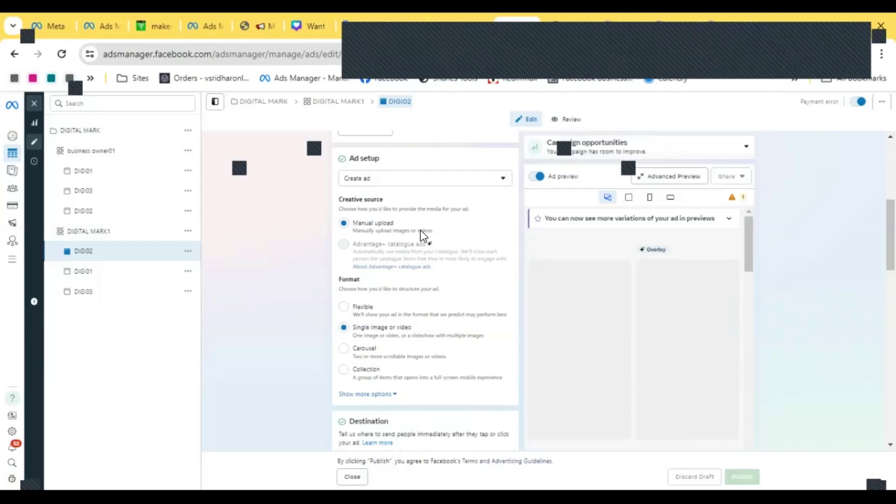
scroll(434, 261, down, 10)
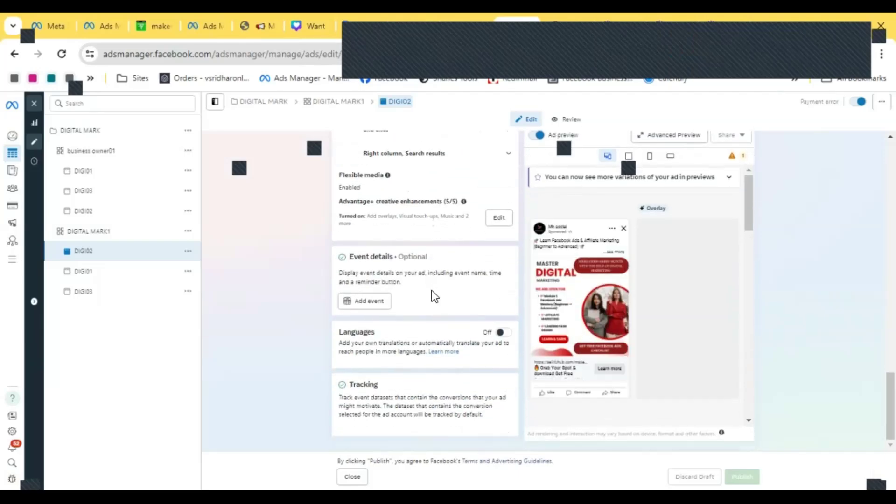
scroll(430, 286, down, 5)
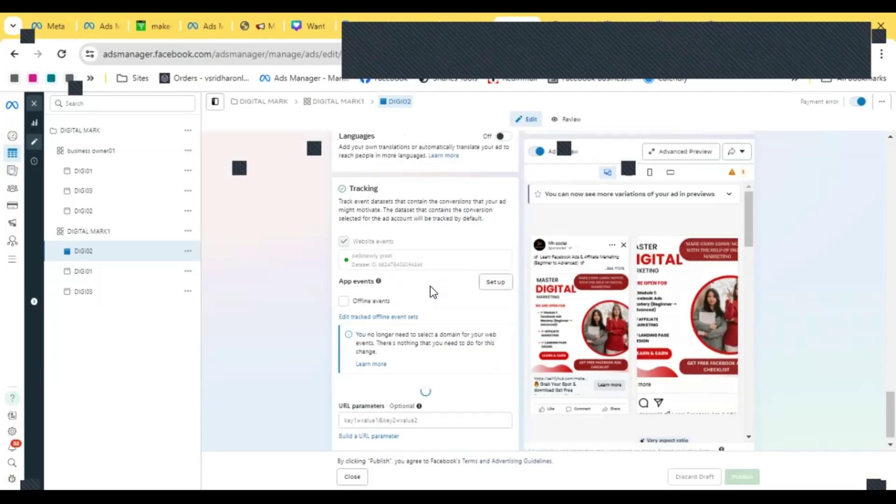
scroll(430, 286, up, 5)
scroll(431, 286, down, 5)
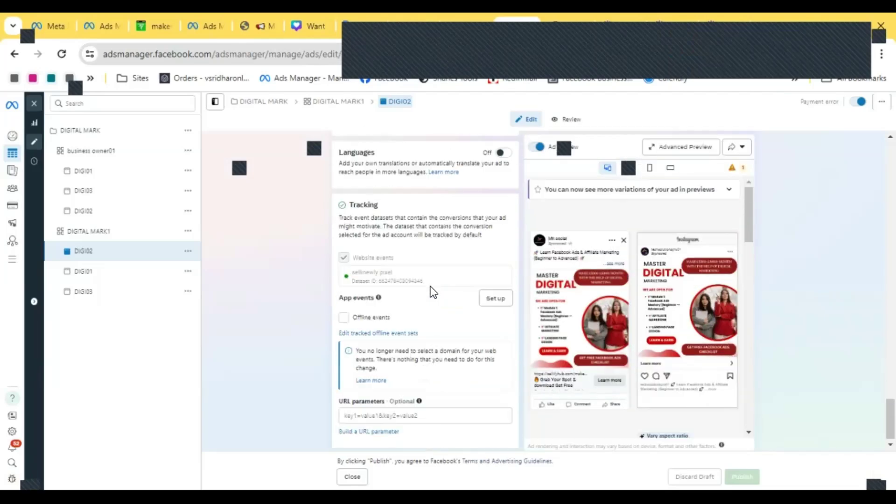
scroll(430, 287, up, 10)
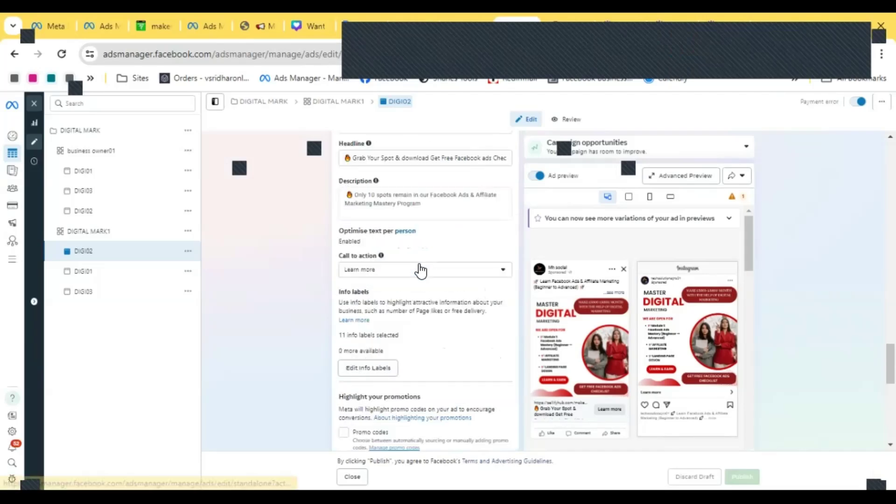
click(420, 262)
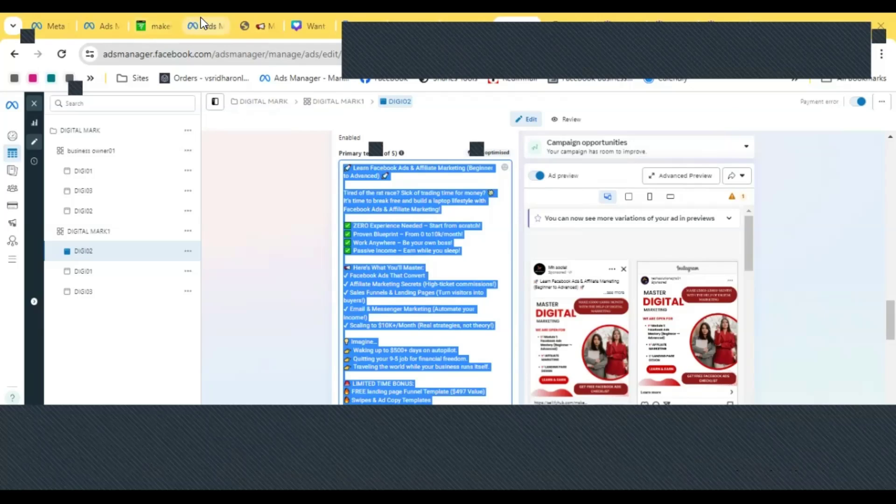
- Copy the DIGI02 primary text and paste it into the img1 ad's primary text field
right_click(318, 175)
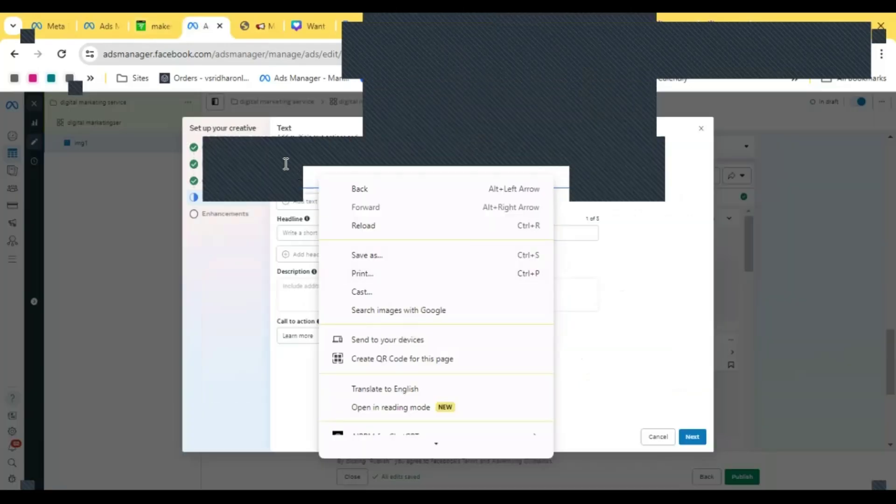
right_click(286, 163)
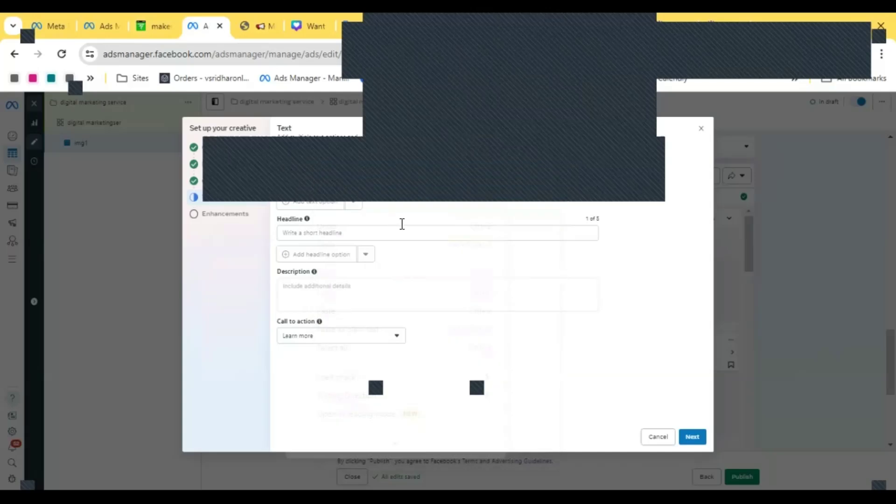
key(ctrl+v)
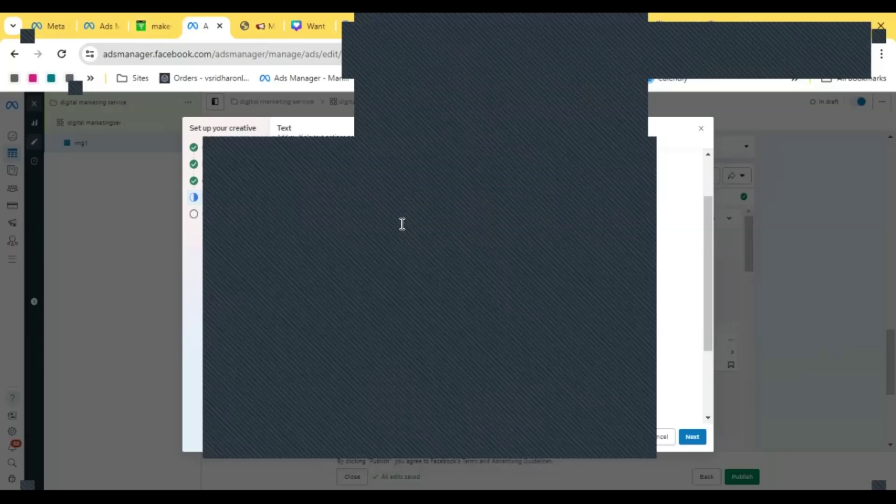
scroll(402, 224, up, 2)
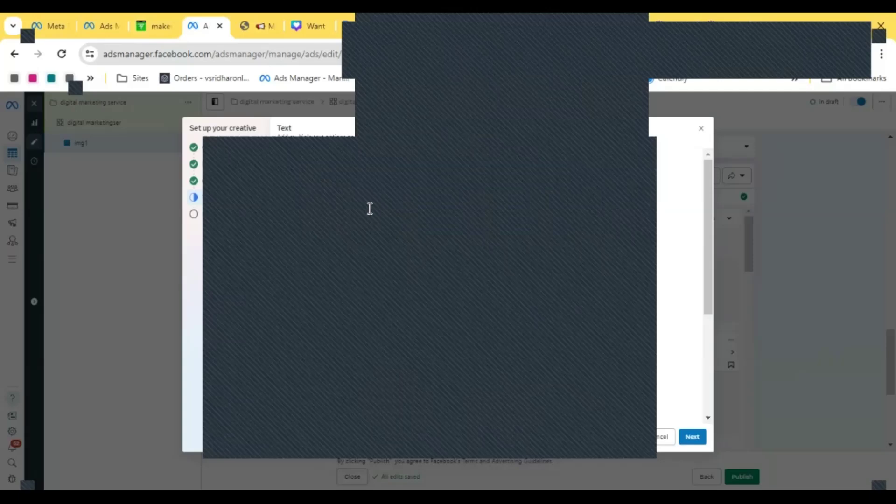
scroll(338, 212, down, 2)
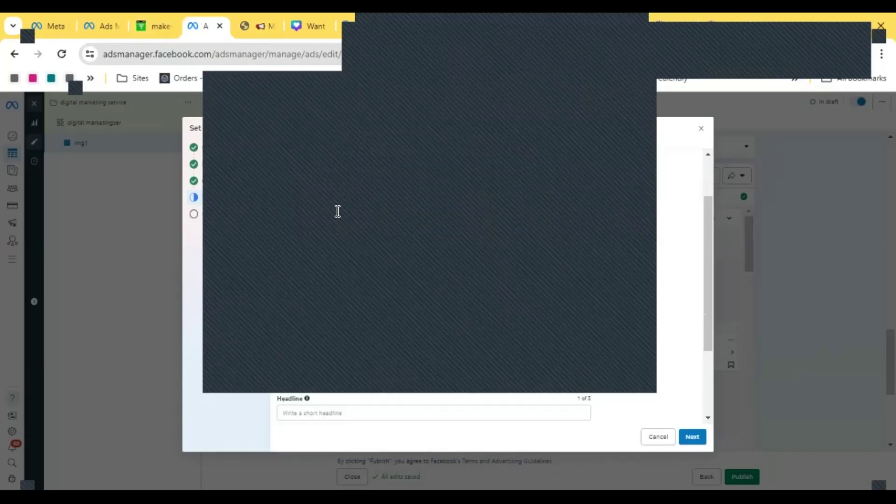
scroll(338, 211, up, 2)
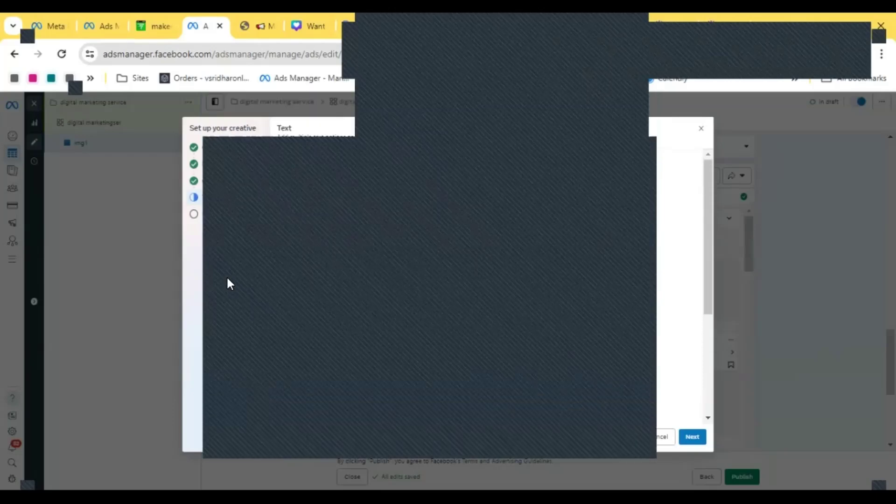
scroll(360, 213, down, 5)
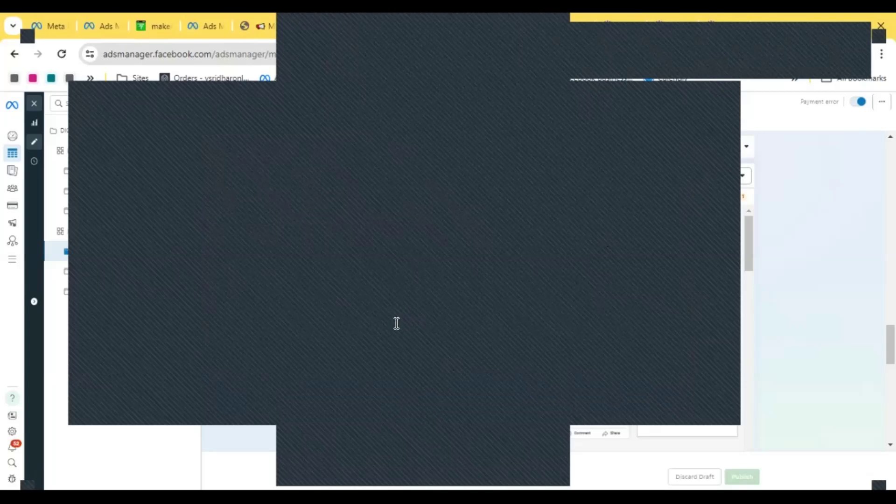
- Copy the DIGI02 headline and paste it into the img1 ad's headline field
click(397, 323)
key(ctrl+a)
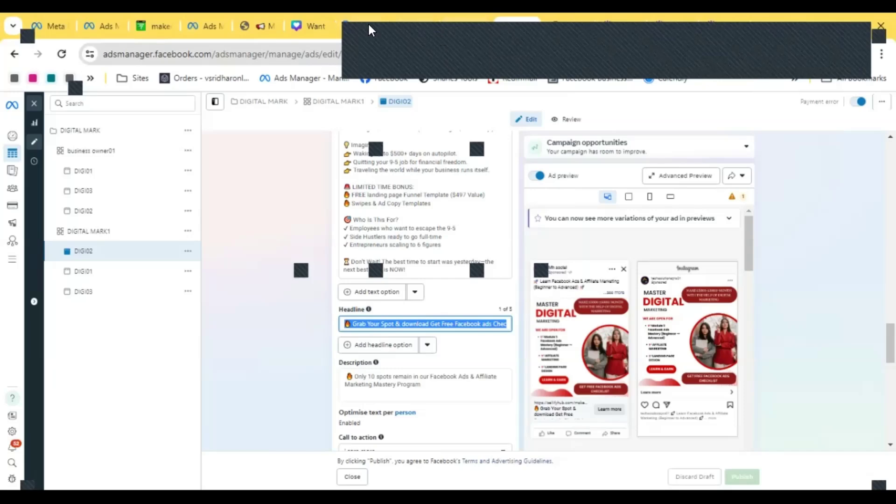
click(405, 22)
click(199, 23)
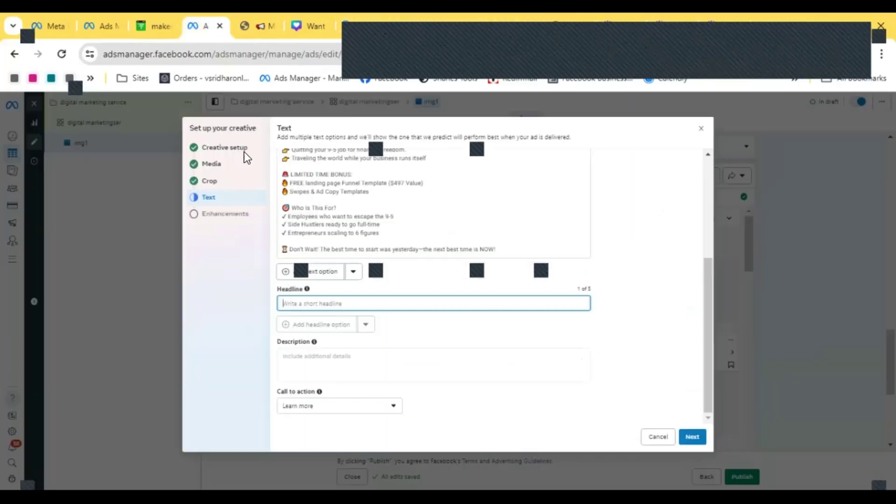
right_click(339, 308)
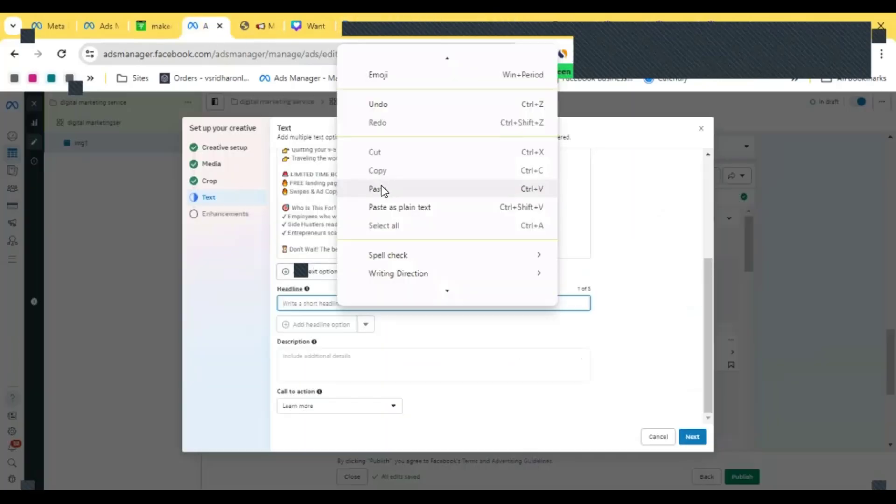
click(381, 188)
- Fill the img1 ad's description with "Only 10 spots remain in our Facebook Ads & Affiliate Marketing Mastery Program"
click(343, 358)
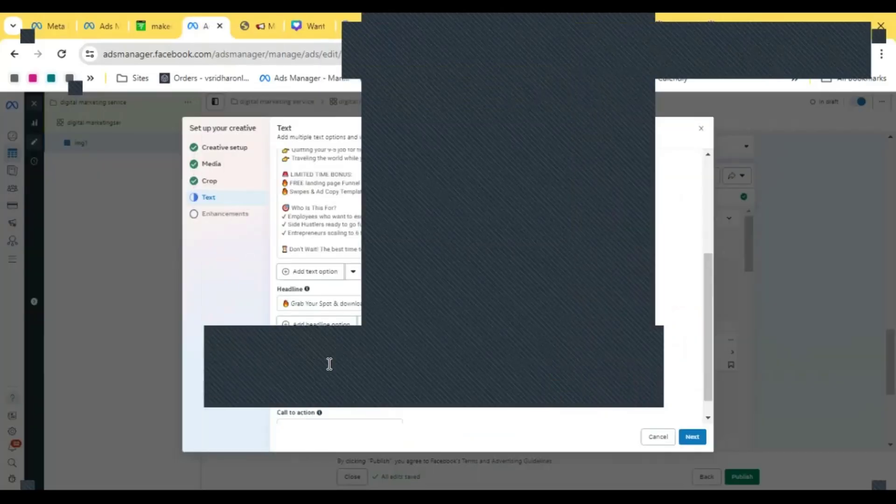
scroll(421, 332, down, 1)
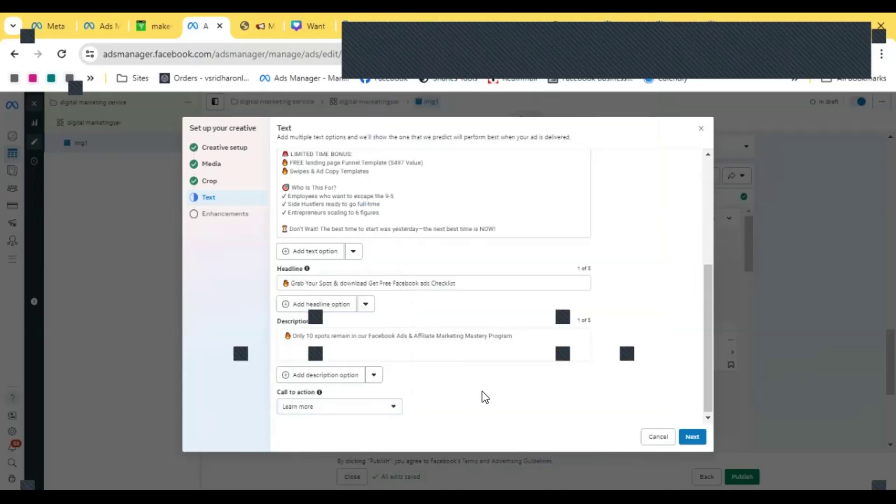
scroll(482, 391, up, 5)
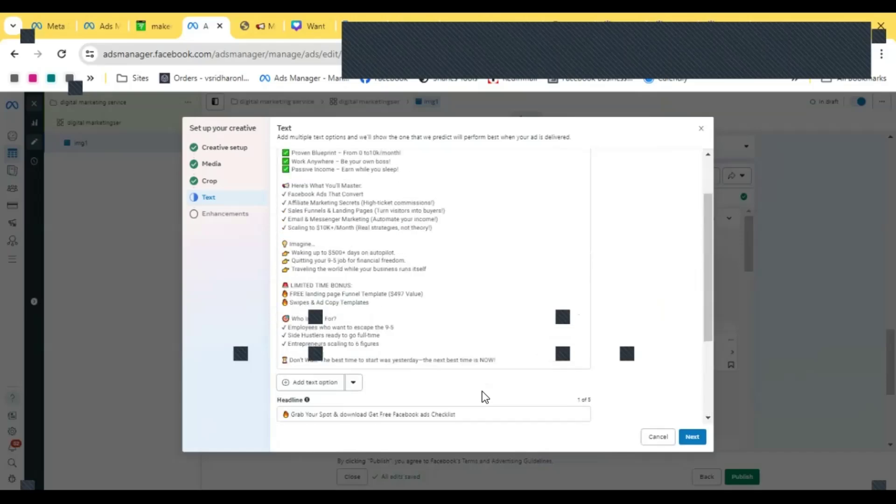
scroll(527, 335, down, 5)
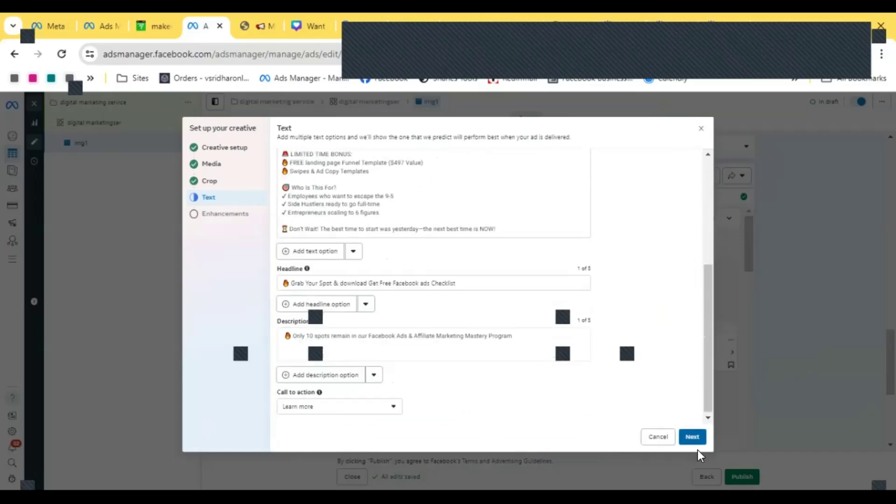
- Continue past the Advantage+ creative enhancements and finish the creative setup
click(693, 438)
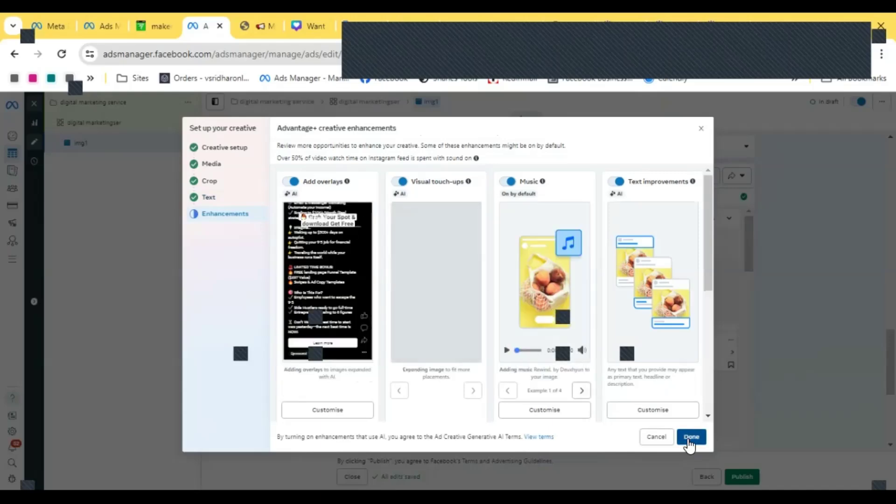
click(689, 438)
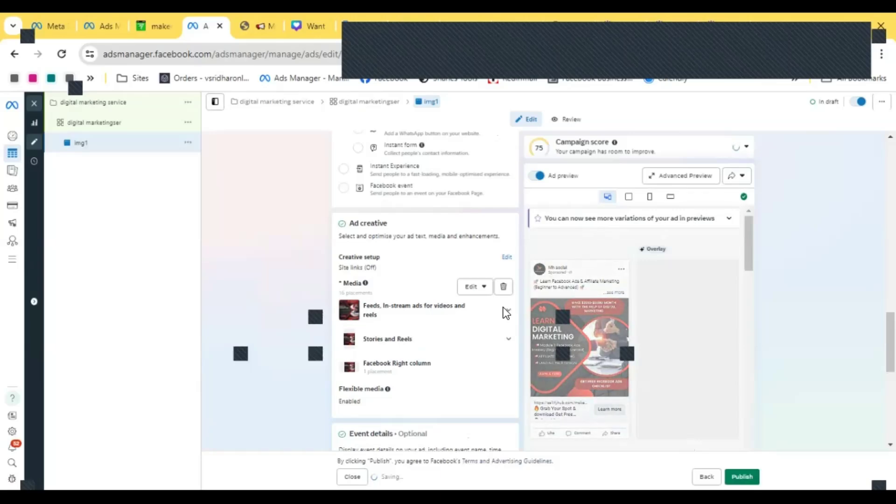
- Review the completed img1 ad and publish the campaign
scroll(416, 265, down, 8)
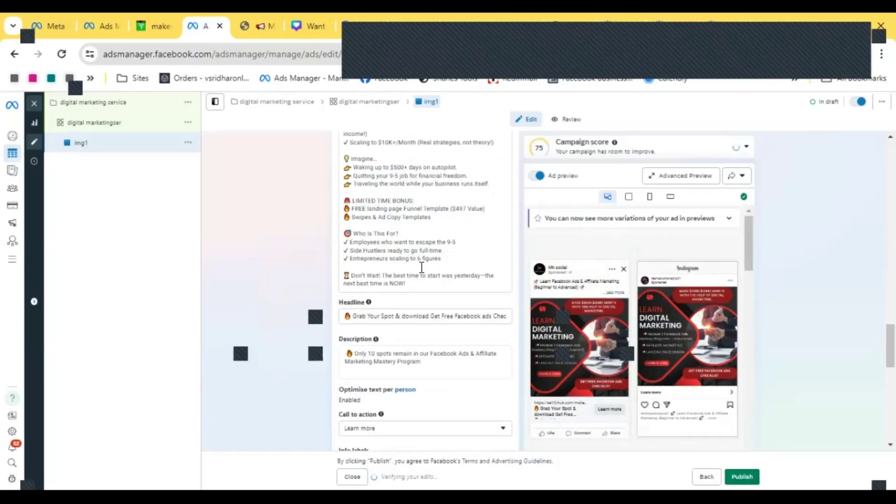
scroll(422, 267, down, 10)
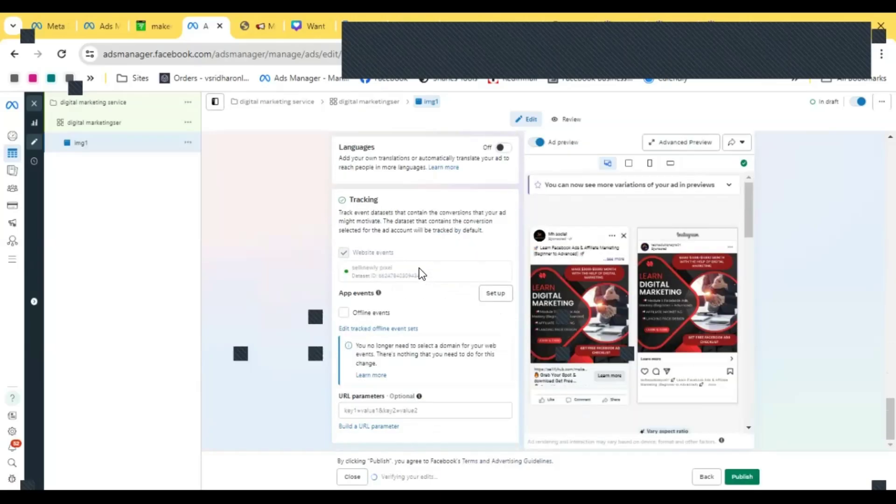
scroll(440, 315, up, 12)
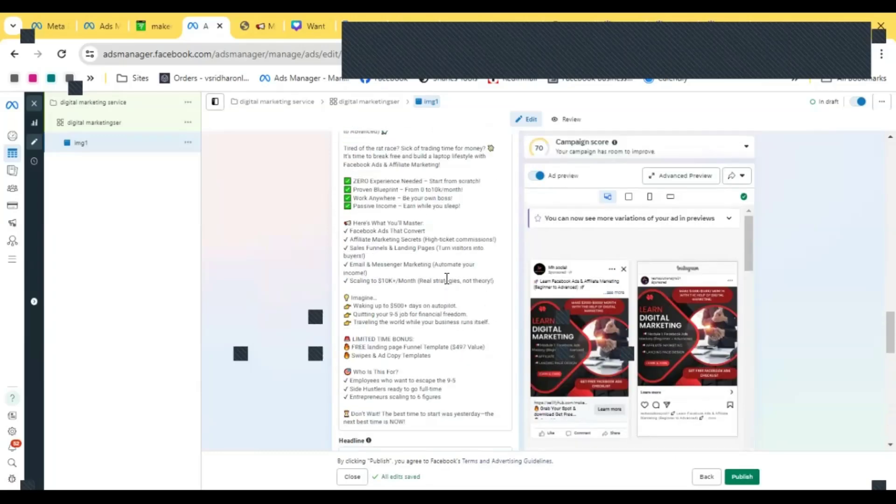
scroll(446, 279, up, 15)
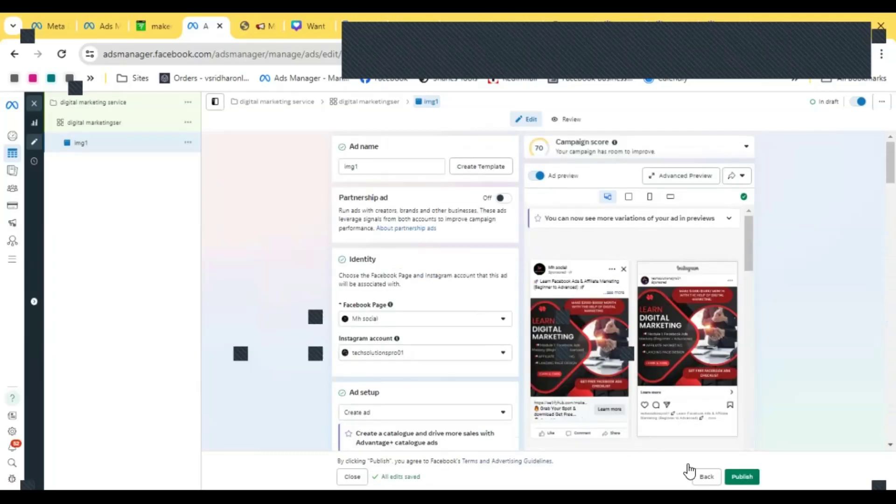
click(737, 472)
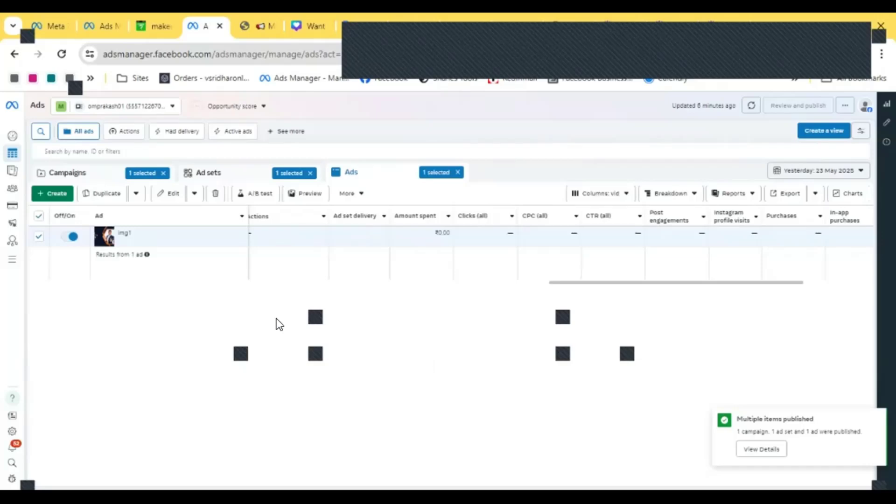
- Clear the ad and campaign selections and browse the campaigns, ad sets and ads lists
click(39, 216)
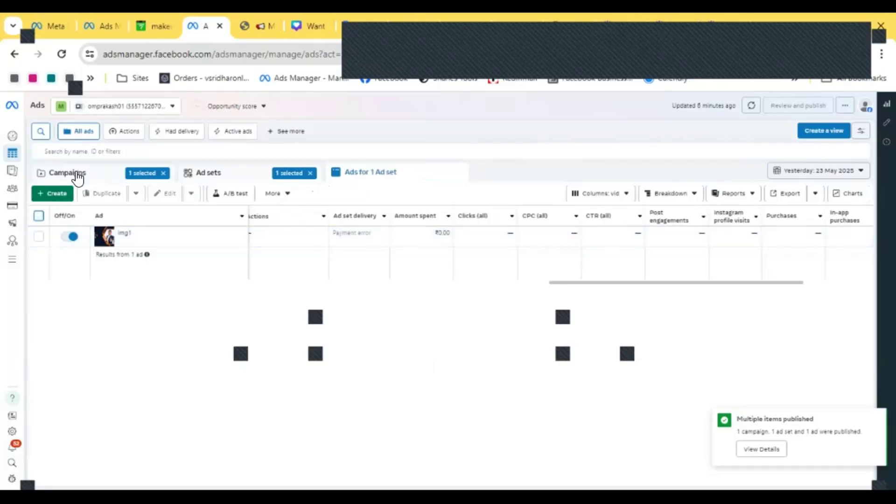
click(74, 172)
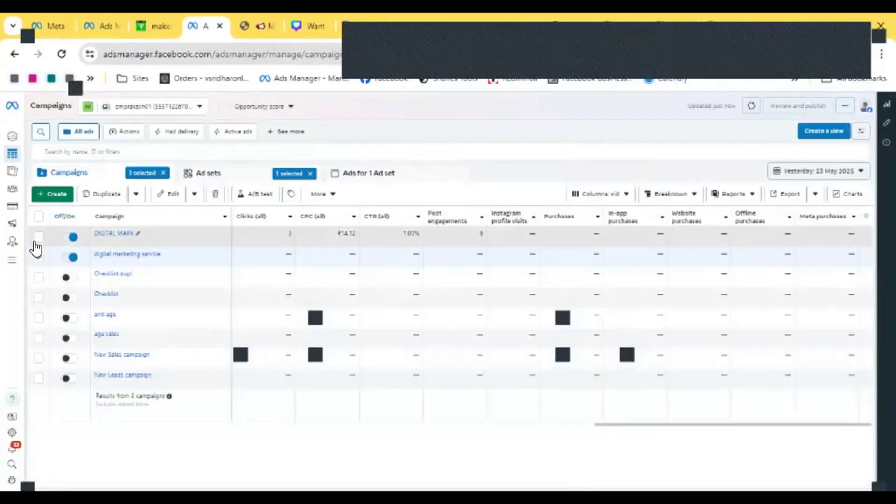
click(38, 258)
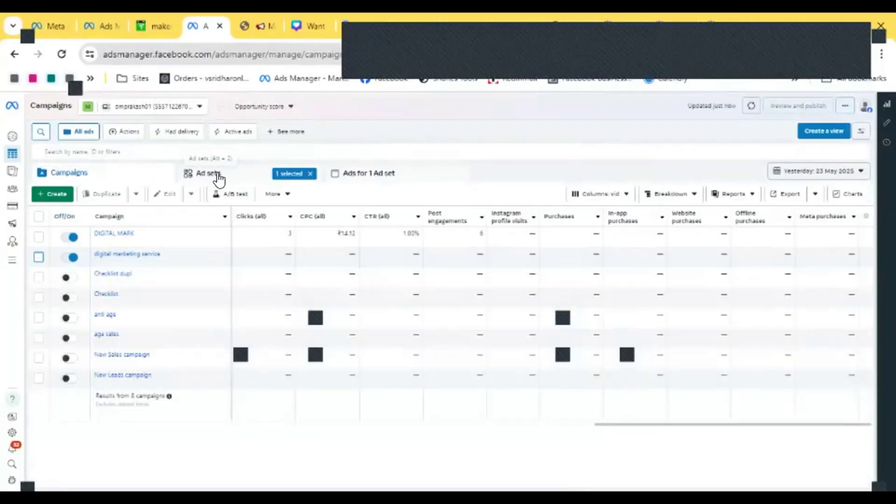
click(217, 180)
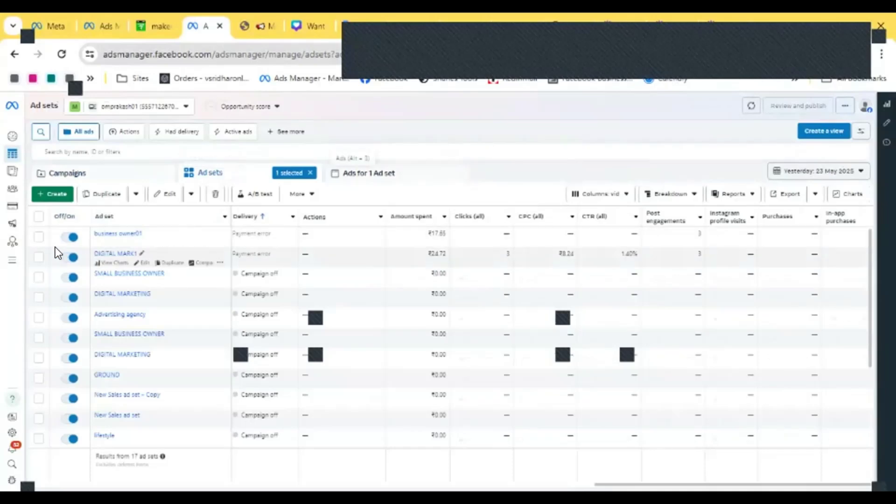
click(80, 176)
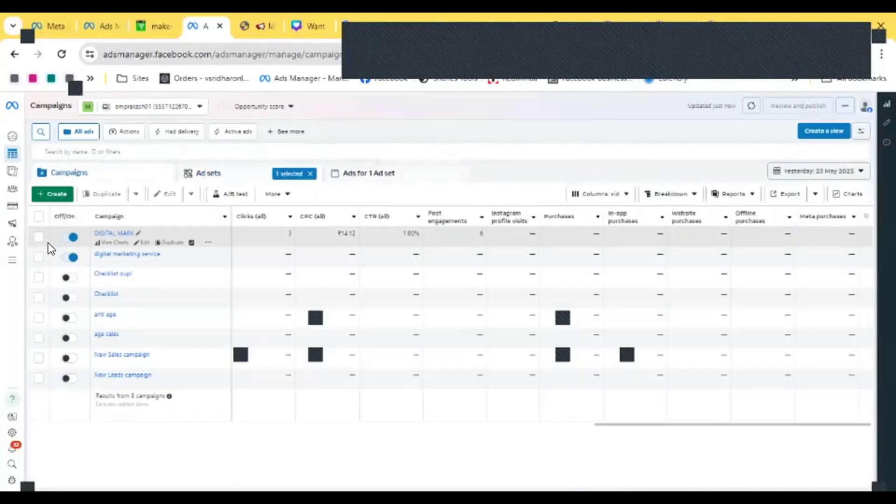
click(345, 174)
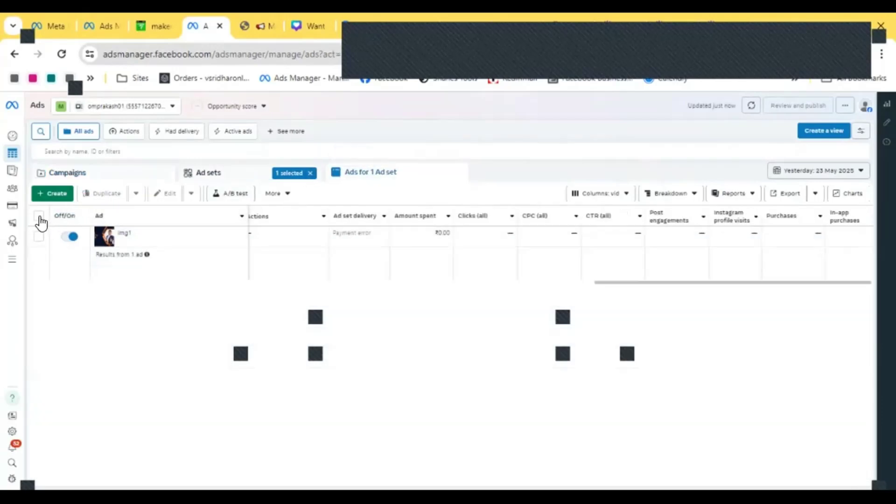
- Deselect the digital marketingser ad set and view the full ads and campaigns lists
click(211, 177)
click(83, 176)
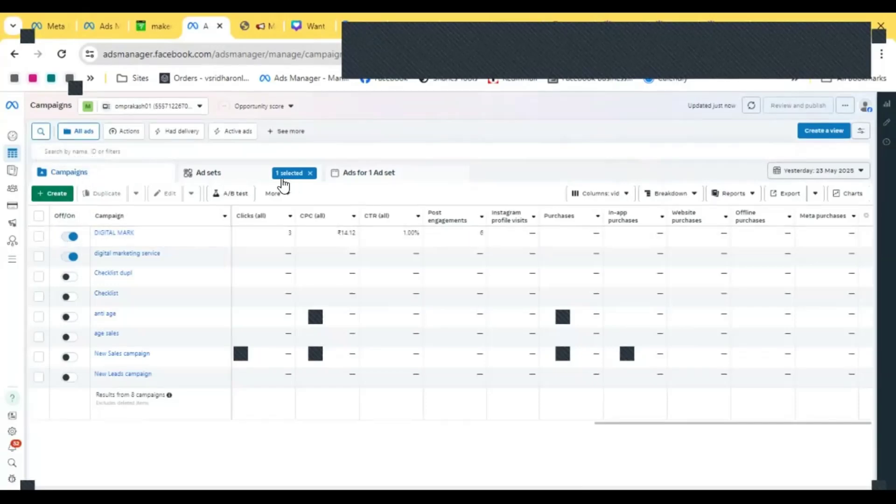
click(223, 178)
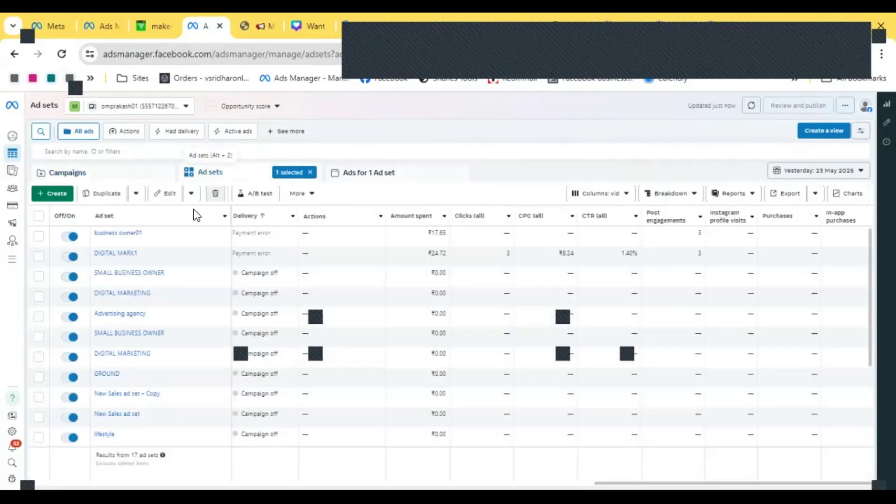
scroll(177, 301, down, 3)
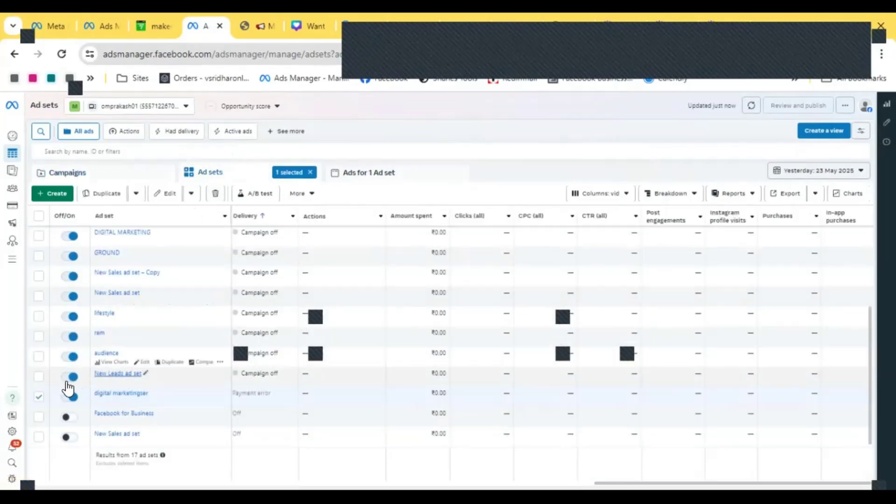
click(46, 397)
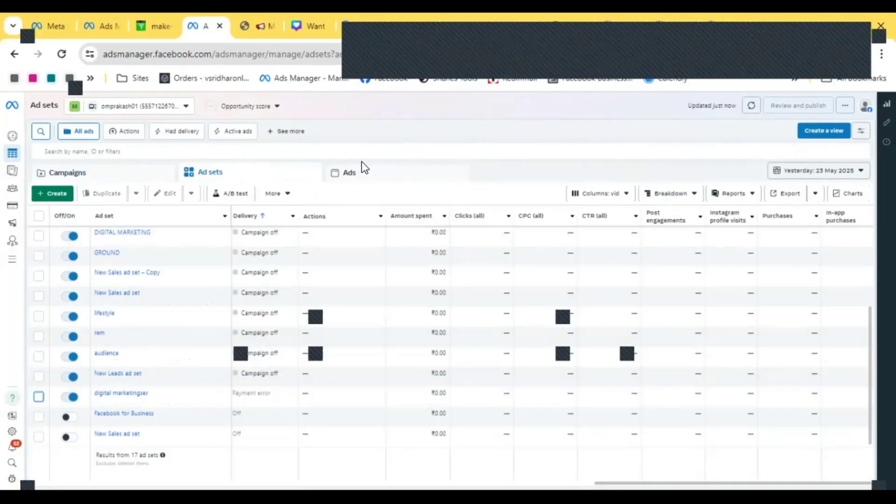
click(350, 180)
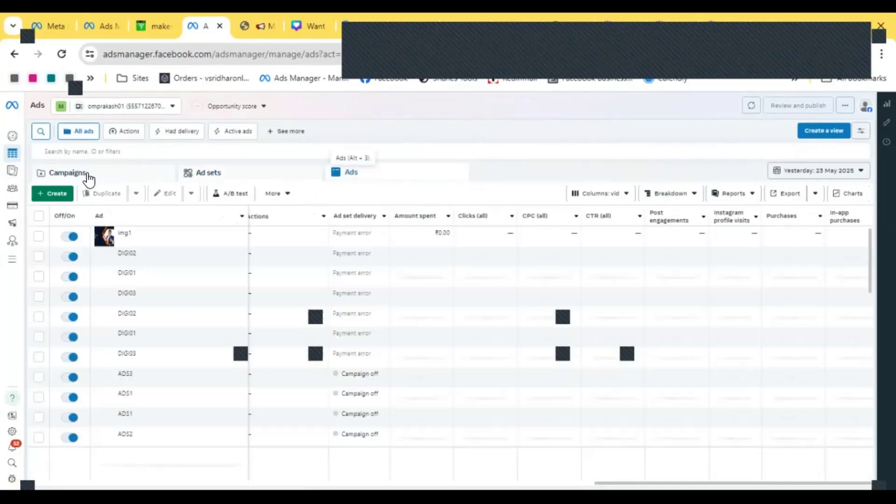
click(87, 177)
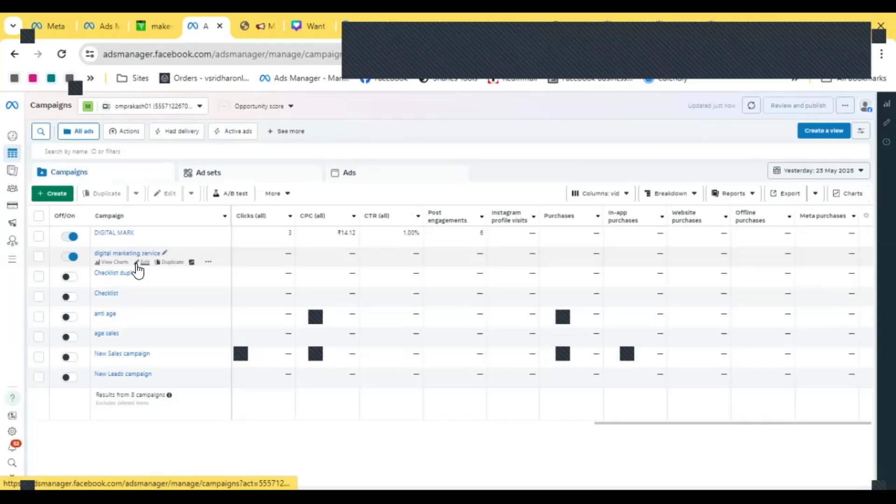